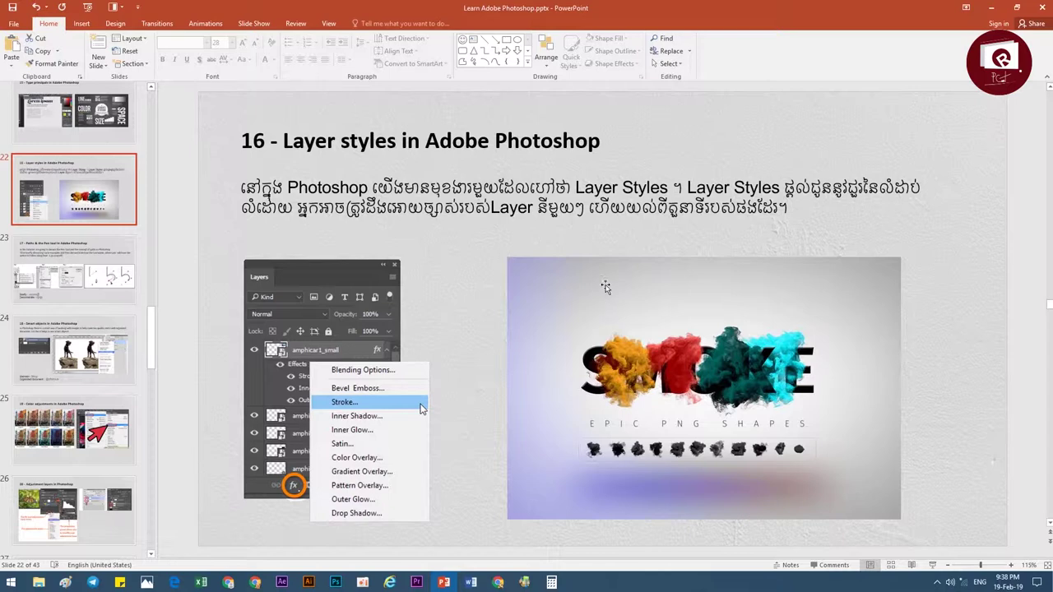
# - Switch from the PowerPoint layer-styles slide to the Phnom Penh poster in Photoshop
pyautogui.click(336, 582)
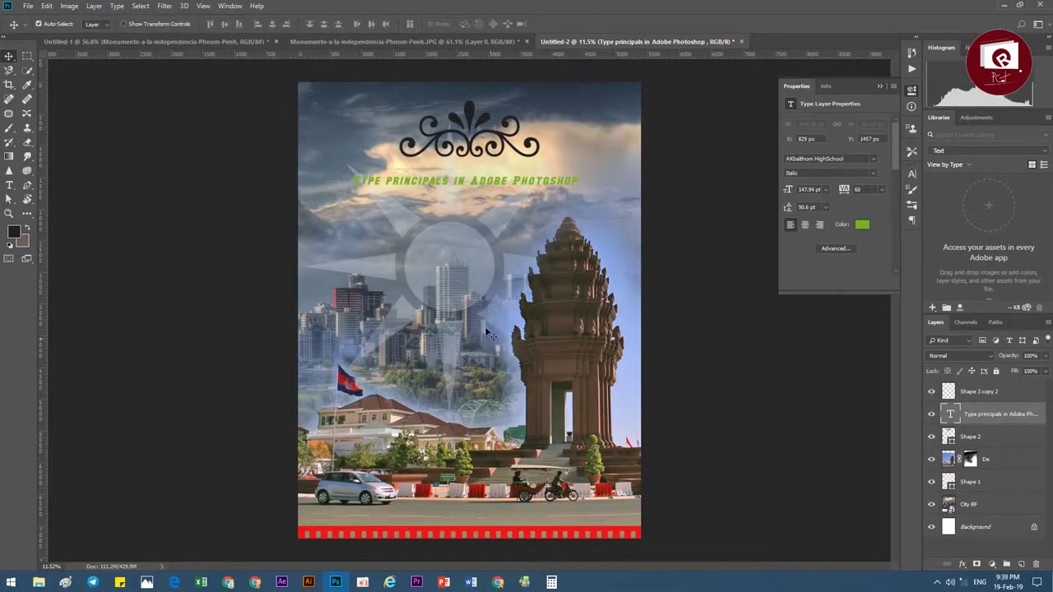
# - Nudge the De image down, then lock the De and City BF layers
pyautogui.moveTo(485, 255); pyautogui.dragTo(467, 279)
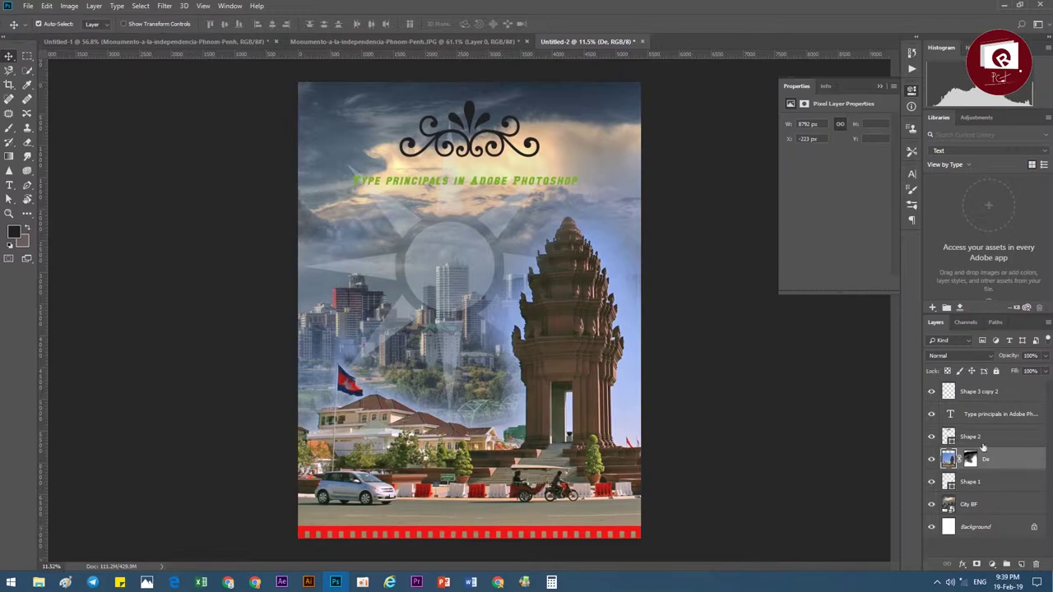
pyautogui.click(996, 371)
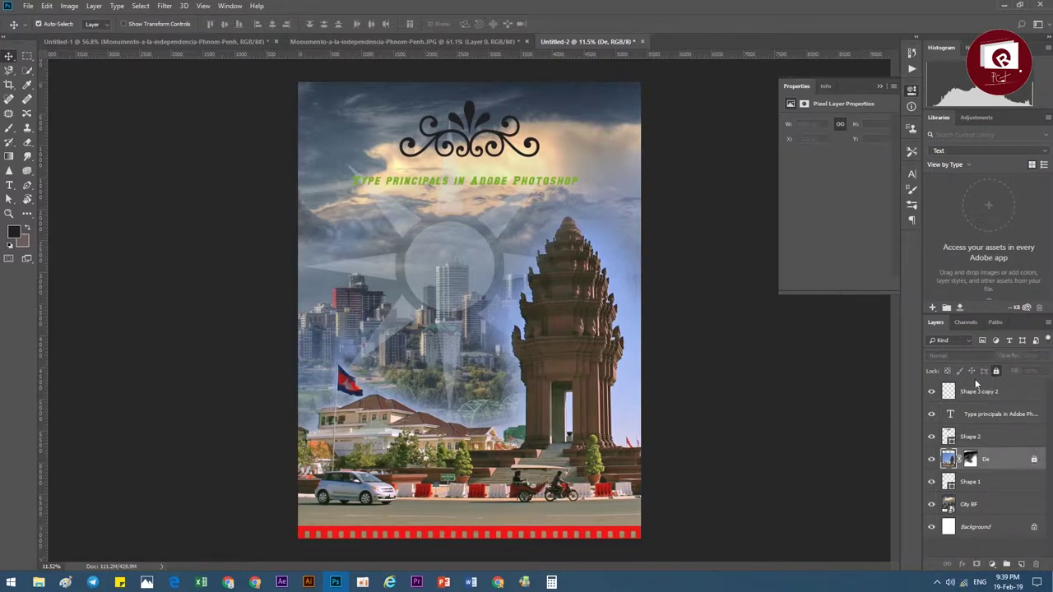
pyautogui.click(984, 506)
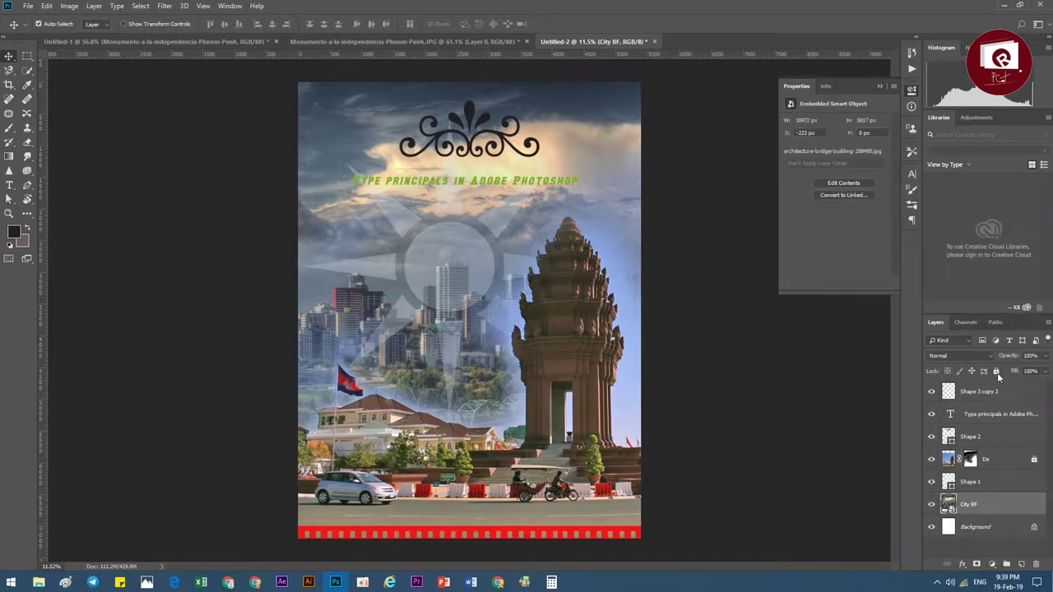
pyautogui.click(996, 371)
# - Fade the star-and-circle overlay to 15% opacity, then hide it
pyautogui.moveTo(454, 267); pyautogui.dragTo(454, 307)
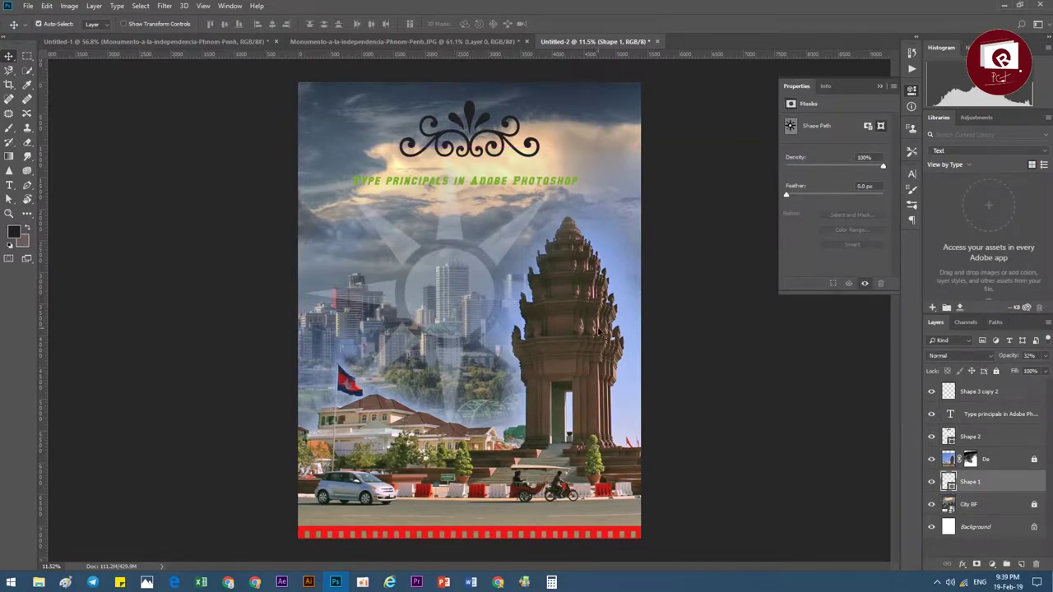
pyautogui.moveTo(486, 329)
pyautogui.mouseDown()
pyautogui.moveTo(486, 187)
pyautogui.moveTo(586, 325)
pyautogui.mouseUp()
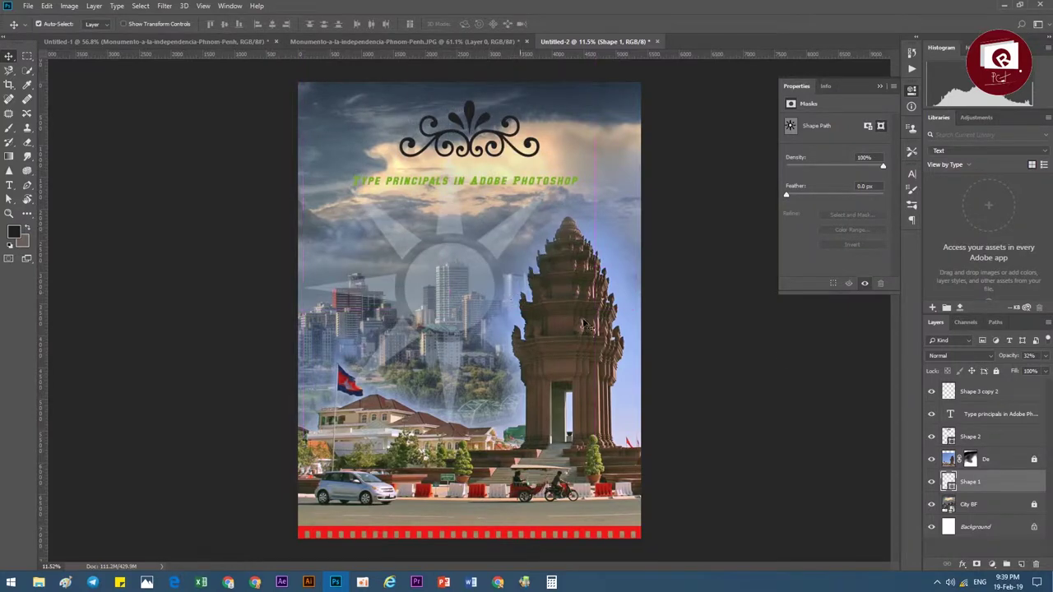
pyautogui.moveTo(1010, 356); pyautogui.dragTo(995, 356)
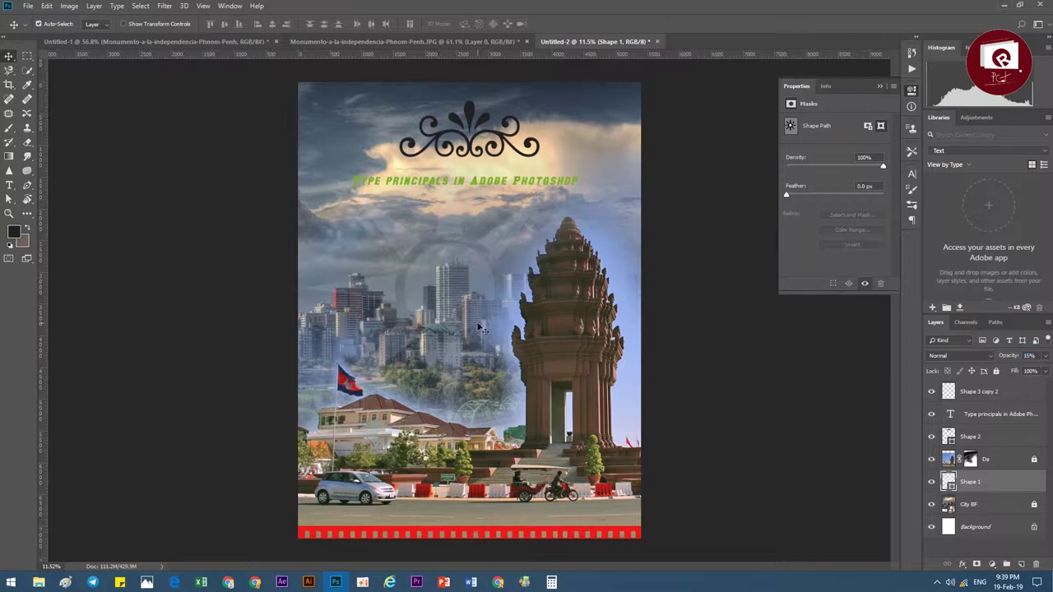
pyautogui.click(931, 481)
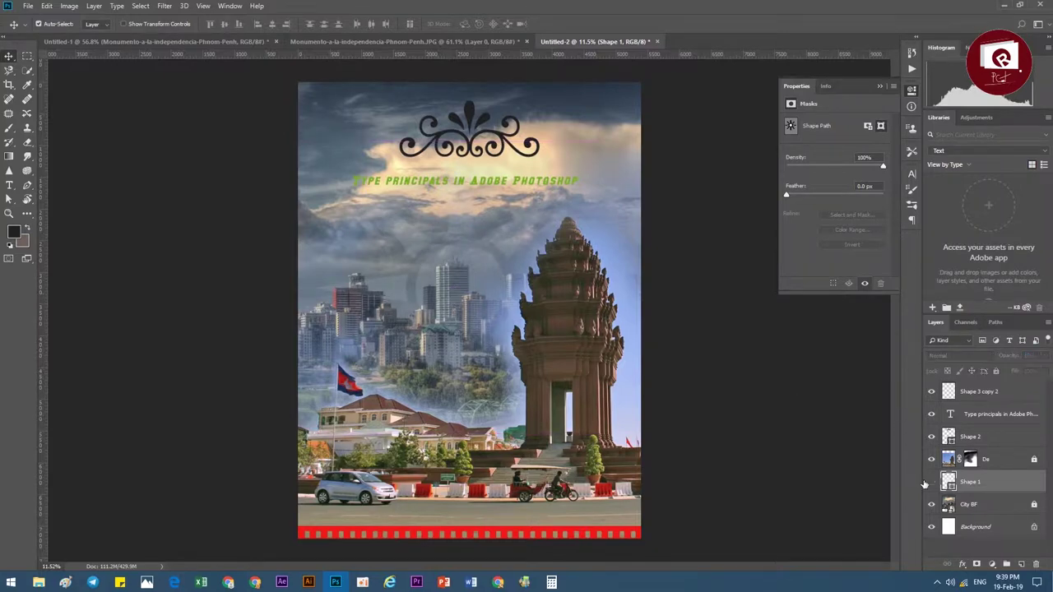
pyautogui.click(485, 192)
# - Scale the green title text wider to about 124%
pyautogui.hotkey('ctrl', 't')
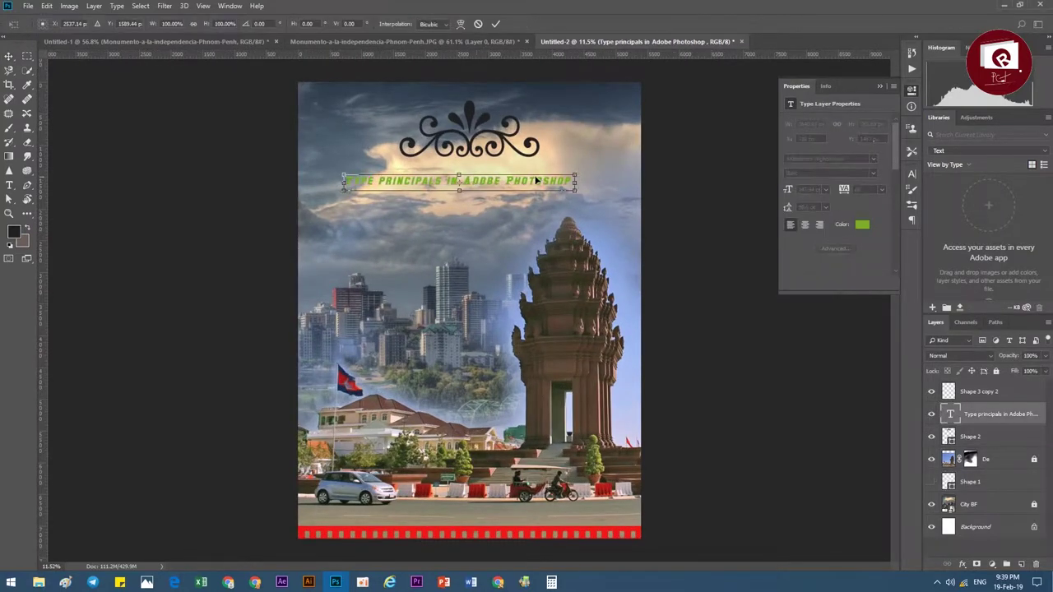
pyautogui.moveTo(574, 194); pyautogui.dragTo(602, 197)
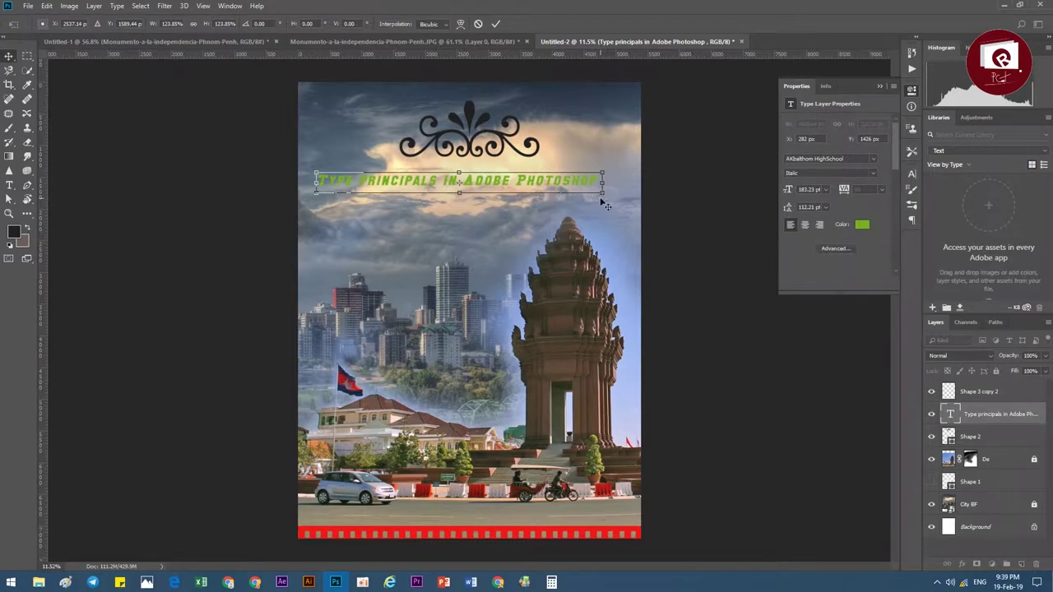
pyautogui.press('Return')
pyautogui.scroll(2, 580, 217)
# - Recolour the ornament shape from black to white and move the title up beneath it
pyautogui.click(580, 217)
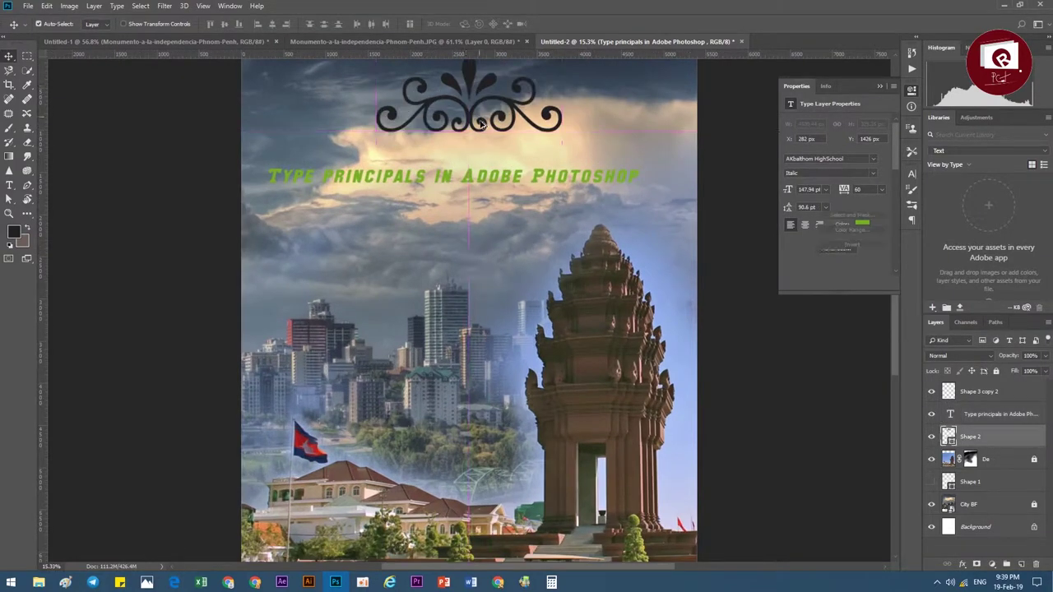
pyautogui.scroll(-3, 580, 217)
pyautogui.doubleClick(948, 436)
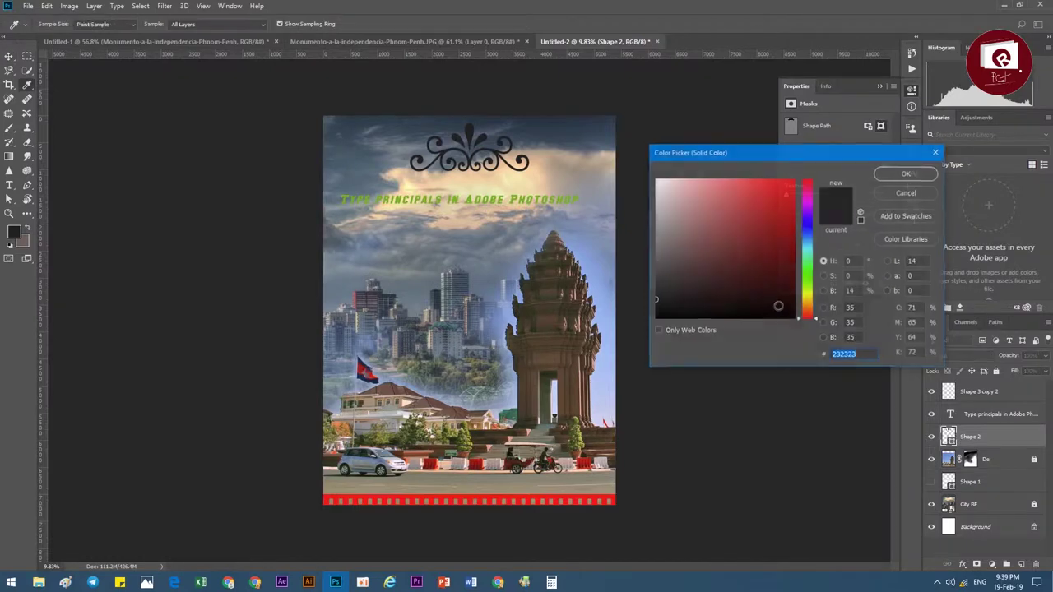
pyautogui.moveTo(776, 306); pyautogui.dragTo(616, 163)
pyautogui.click(906, 174)
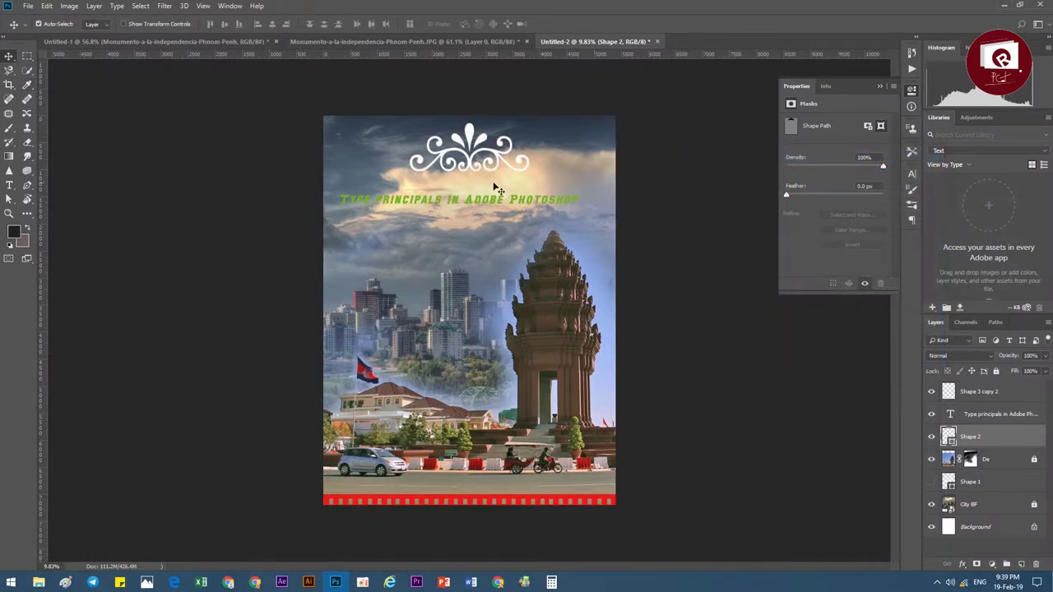
pyautogui.scroll(2, 494, 188)
pyautogui.moveTo(483, 193); pyautogui.dragTo(485, 163)
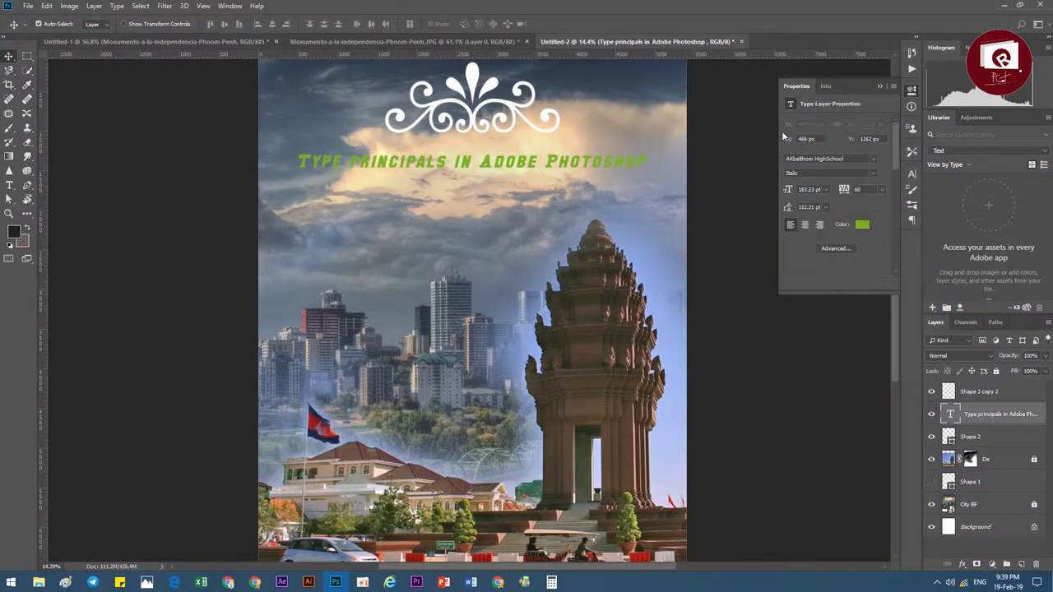
# - Change the title's font to Davida Bd BT
pyautogui.click(872, 160)
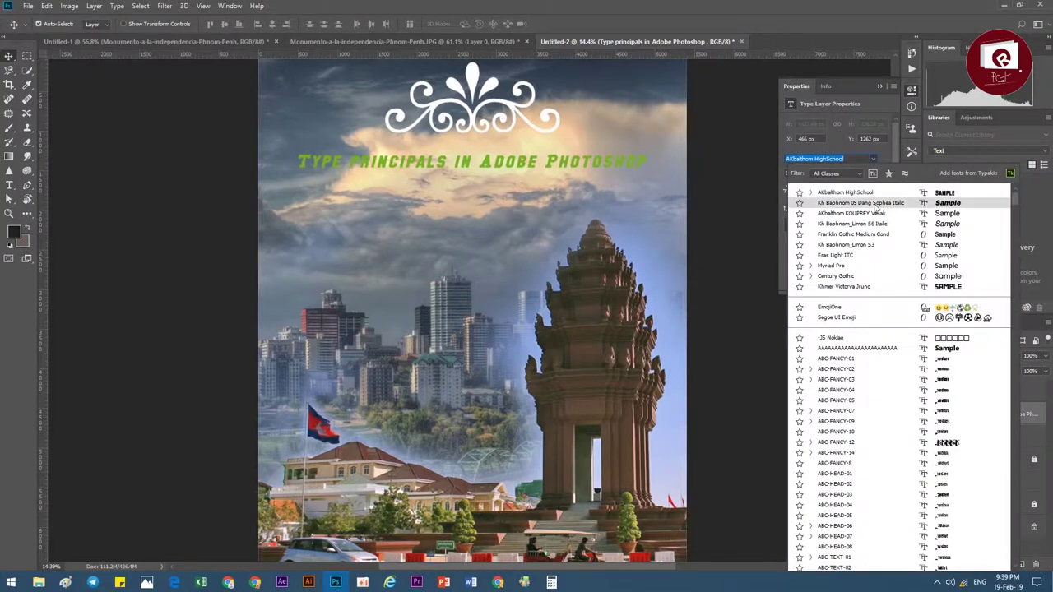
pyautogui.scroll(-3, 875, 381)
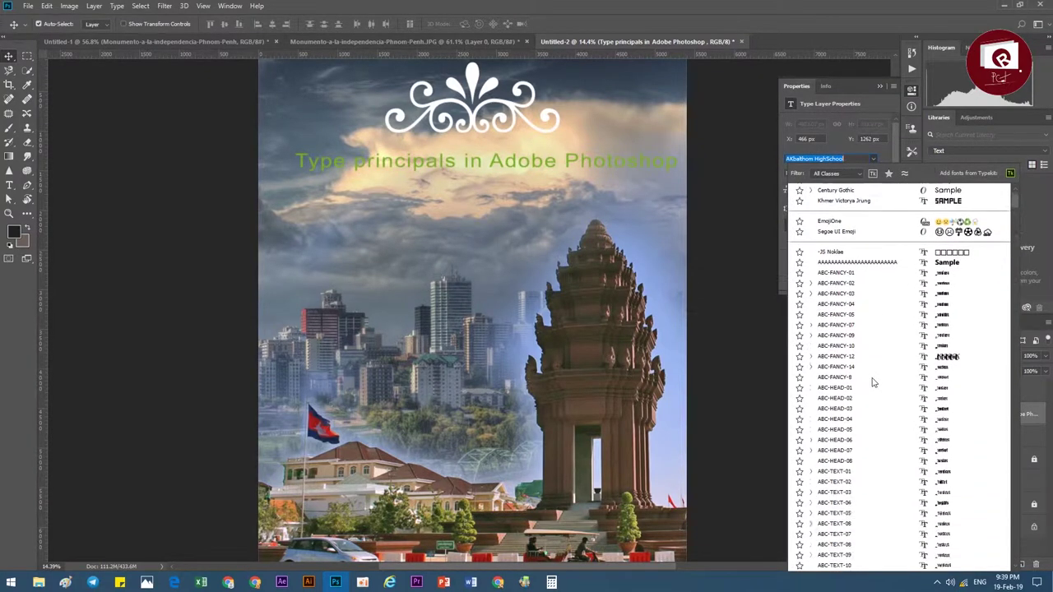
pyautogui.scroll(-3, 979, 263)
pyautogui.scroll(-2, 977, 240)
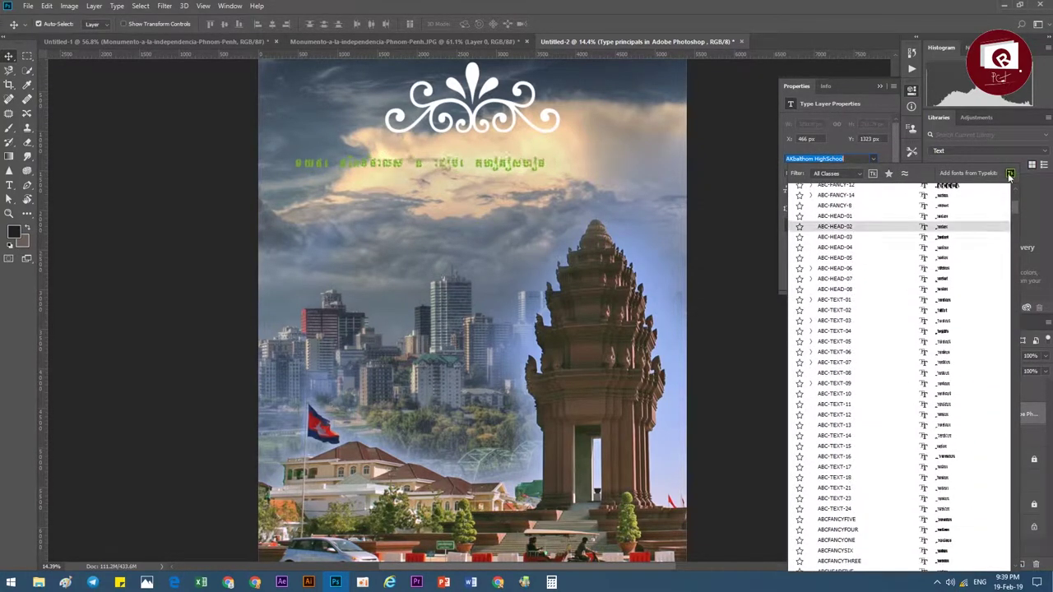
pyautogui.moveTo(1014, 208); pyautogui.dragTo(1005, 283)
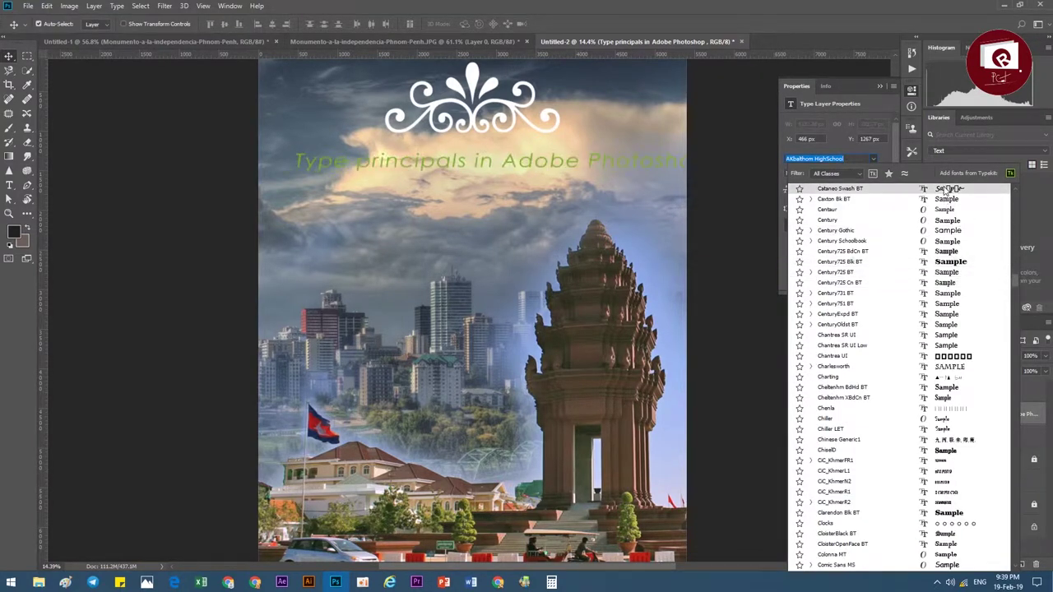
pyautogui.scroll(-2, 921, 312)
pyautogui.scroll(-2, 917, 324)
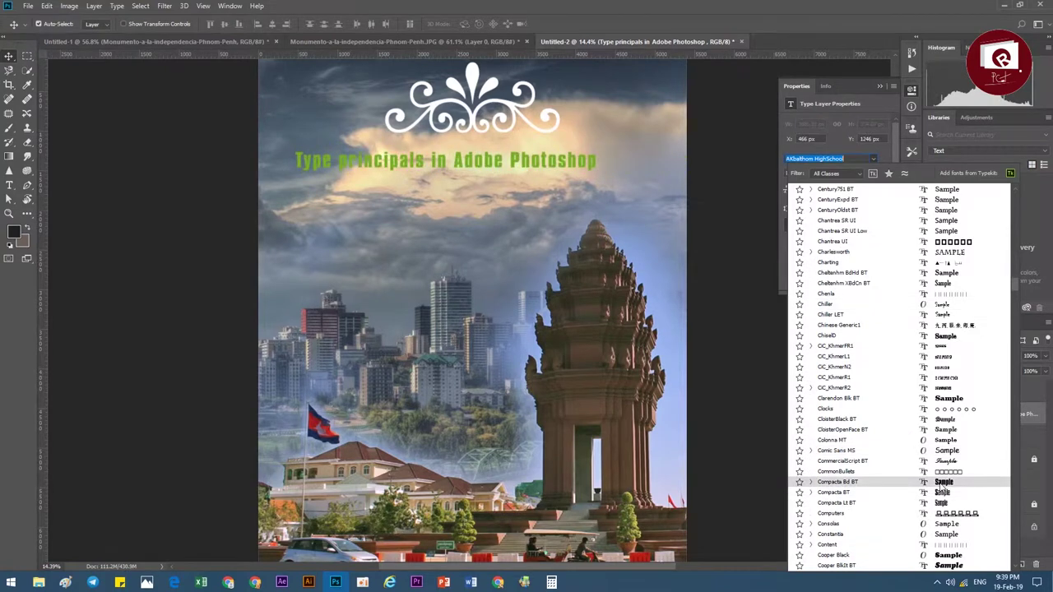
pyautogui.scroll(-3, 942, 487)
pyautogui.scroll(-3, 942, 486)
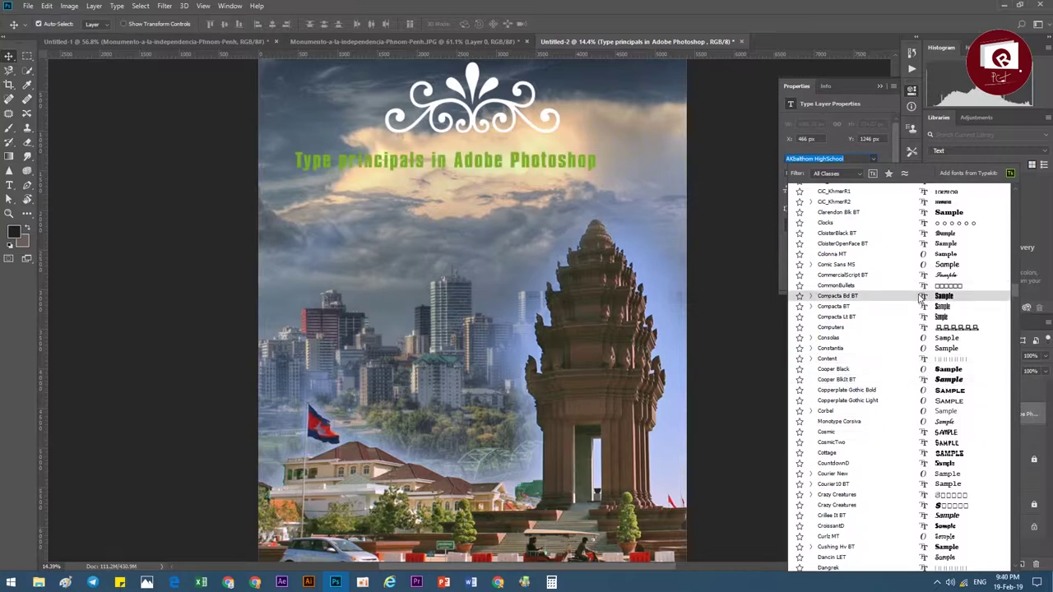
pyautogui.scroll(-3, 921, 300)
pyautogui.scroll(-3, 921, 300)
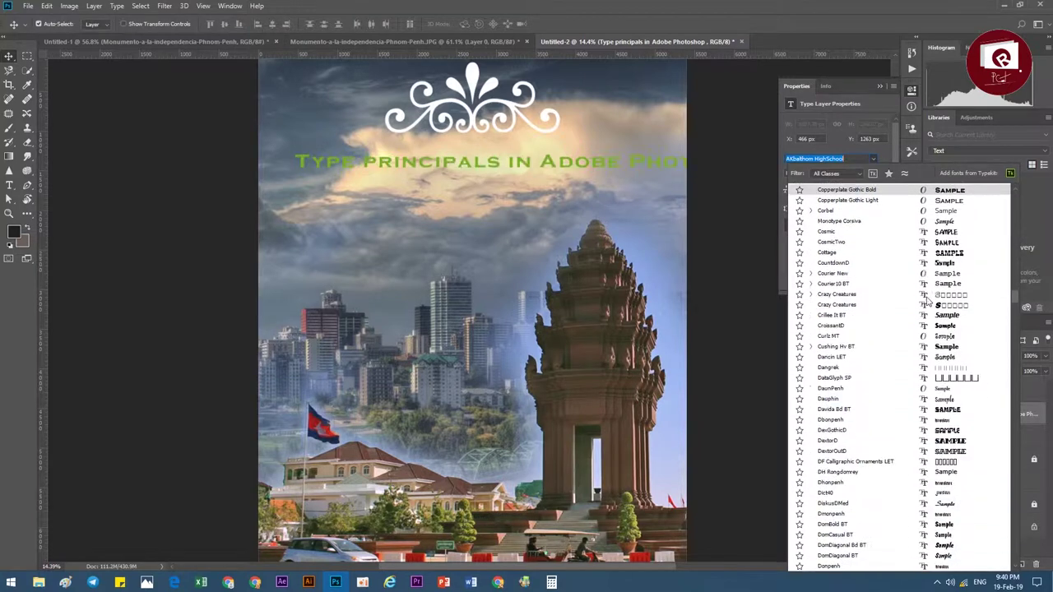
pyautogui.click(922, 411)
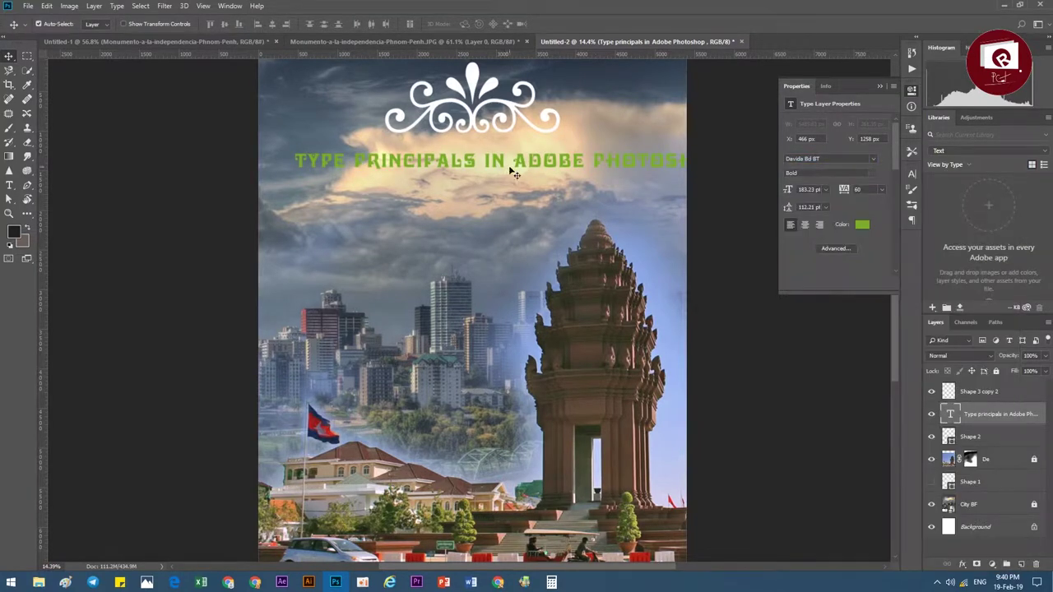
# - Move the title left and shrink it to fit the poster width
pyautogui.moveTo(548, 165); pyautogui.dragTo(513, 167)
pyautogui.hotkey('ctrl', 't')
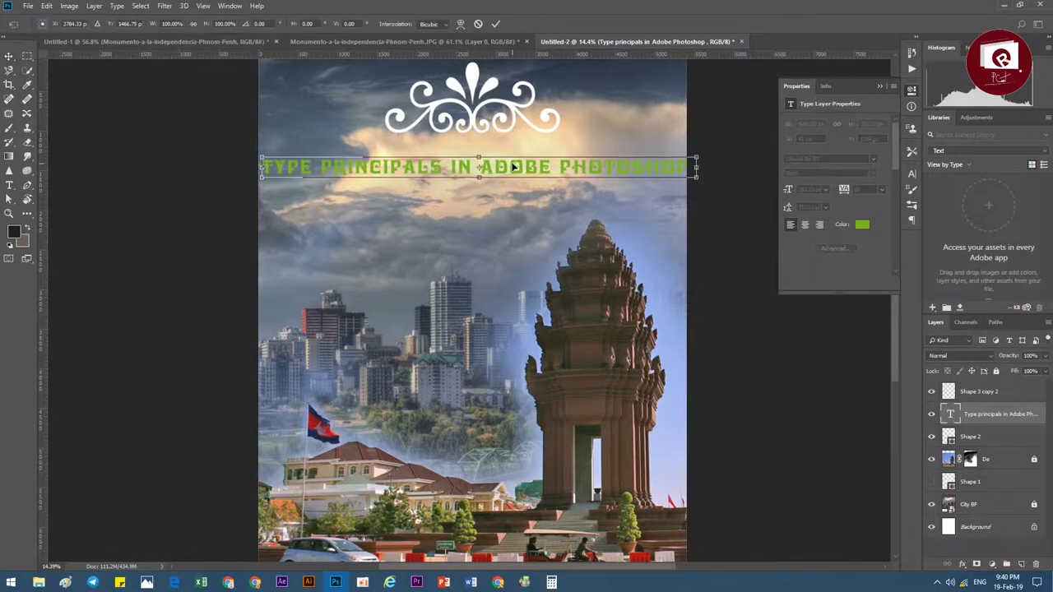
pyautogui.moveTo(699, 180); pyautogui.dragTo(652, 177)
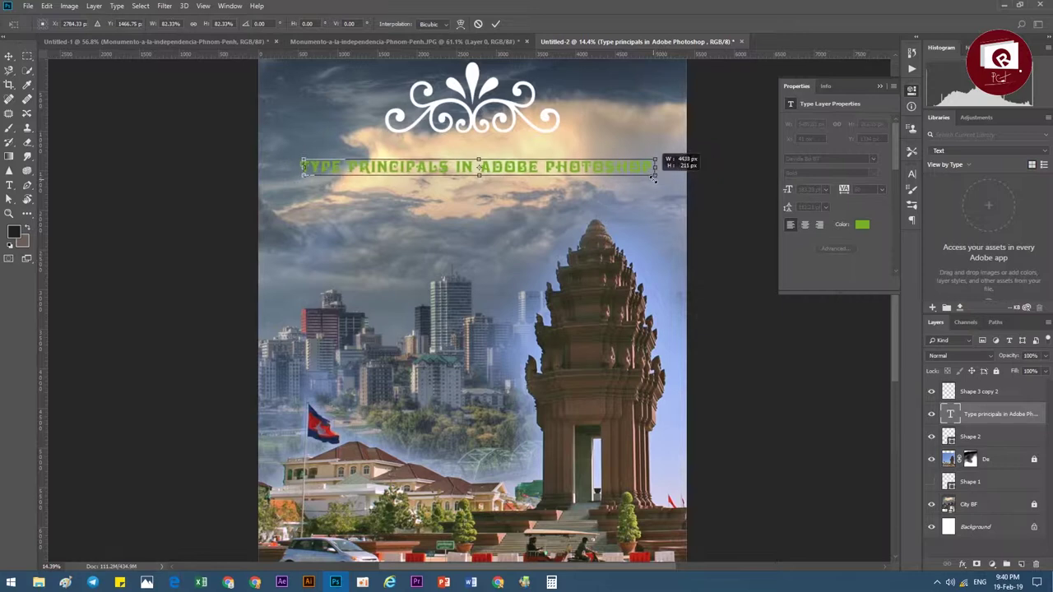
pyautogui.press('Return')
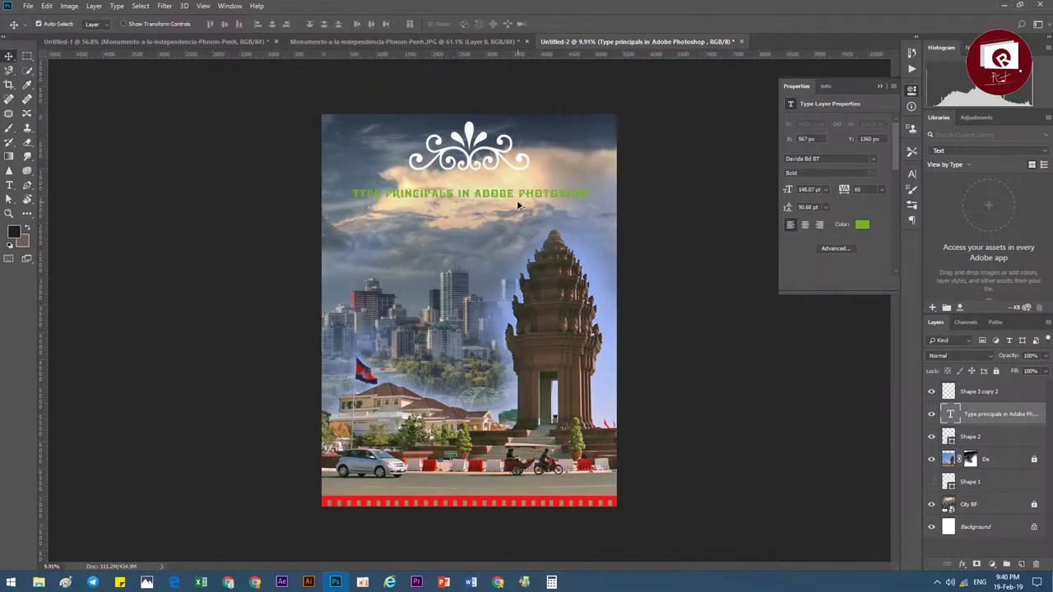
pyautogui.moveTo(493, 182)
pyautogui.mouseDown()
pyautogui.moveTo(488, 169)
pyautogui.moveTo(489, 179)
pyautogui.mouseUp()
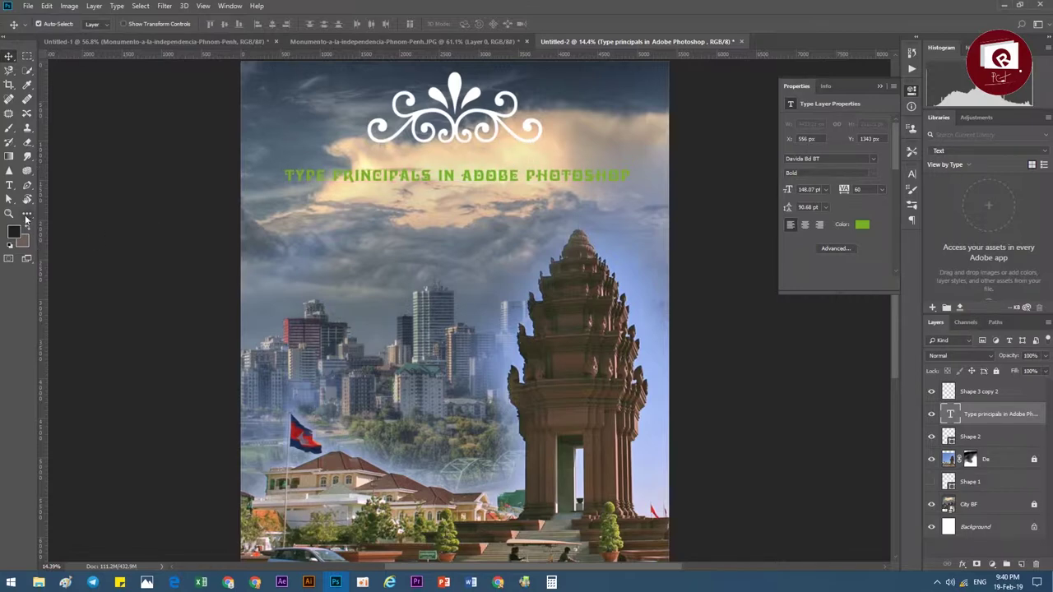
# - Draw a long thin rectangle under the ornament with no stroke
pyautogui.click(26, 215)
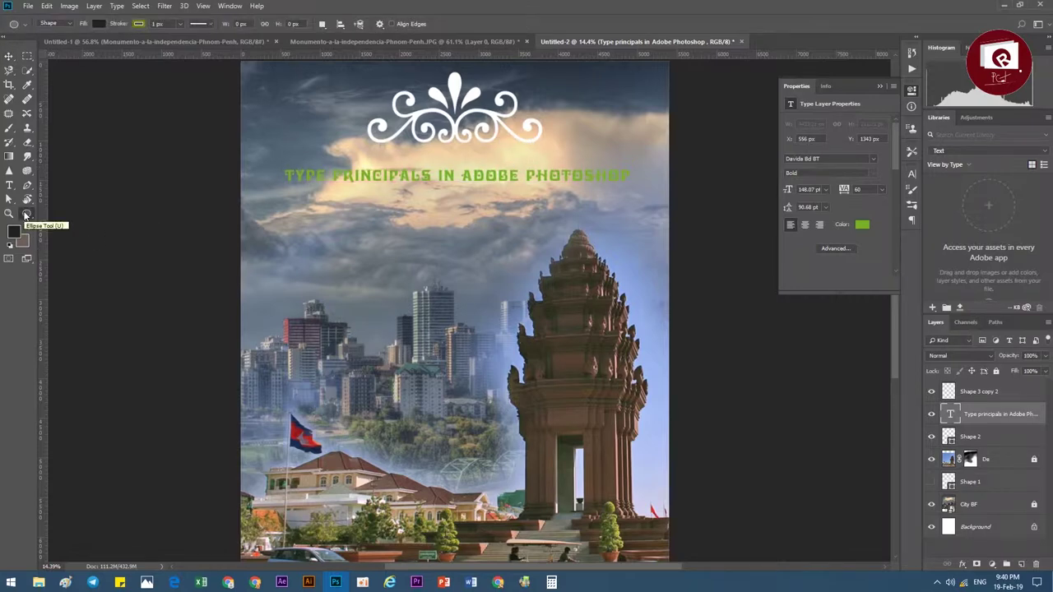
pyautogui.rightClick(25, 215)
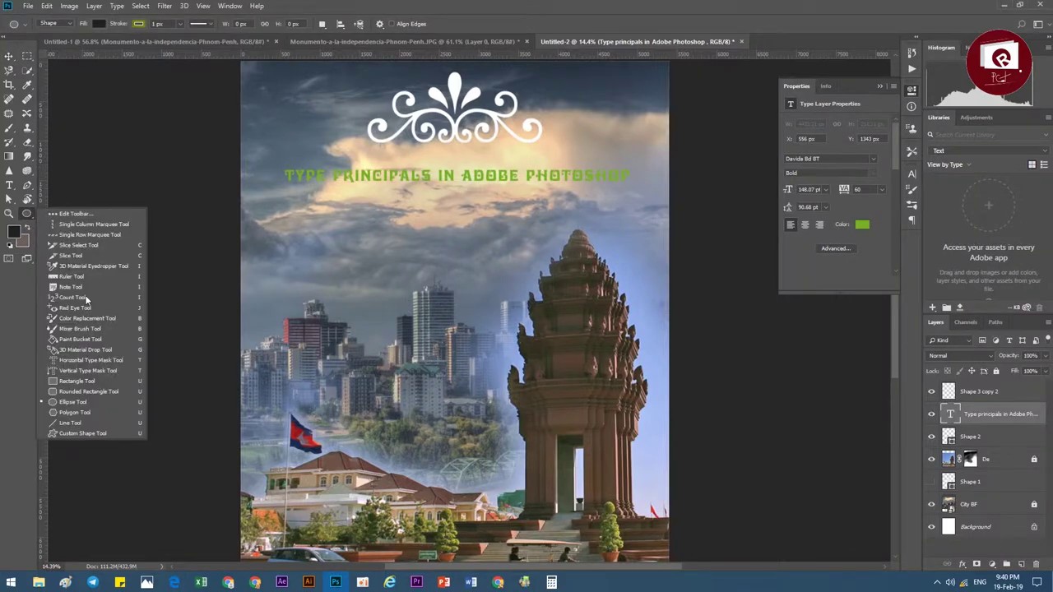
pyautogui.click(109, 384)
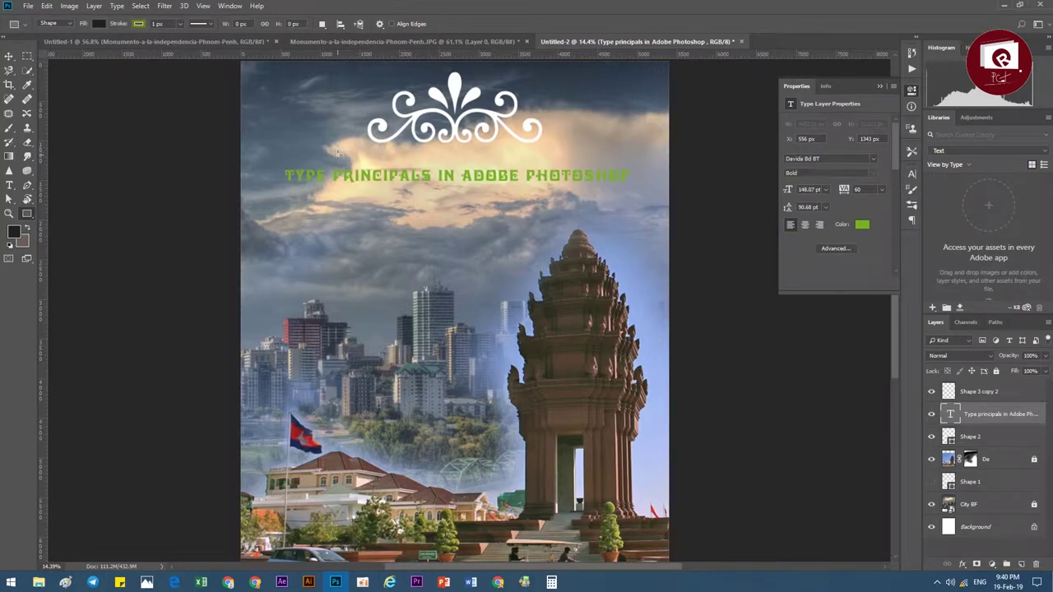
pyautogui.moveTo(334, 151); pyautogui.dragTo(590, 154)
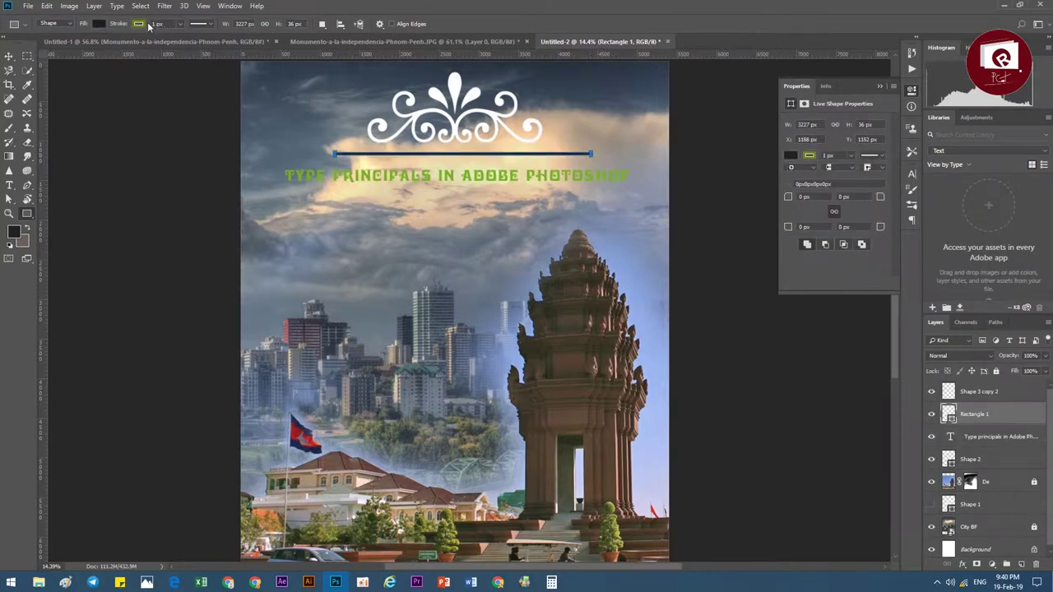
pyautogui.click(139, 24)
pyautogui.click(91, 46)
pyautogui.click(99, 24)
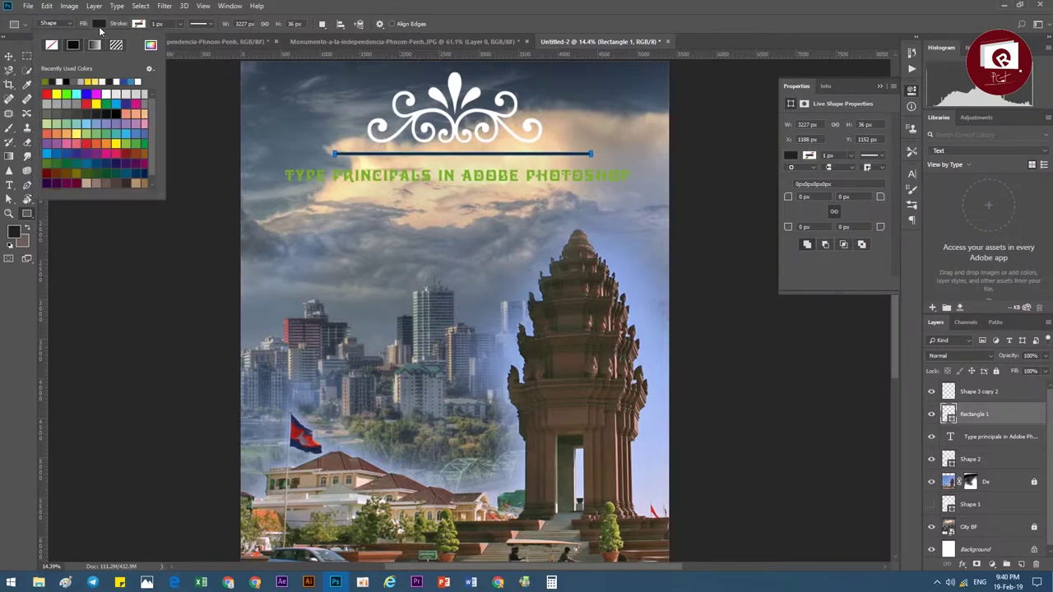
# - Transform the bar to about a third of its height, then fit the poster in view
pyautogui.press('Escape')
pyautogui.press('v')
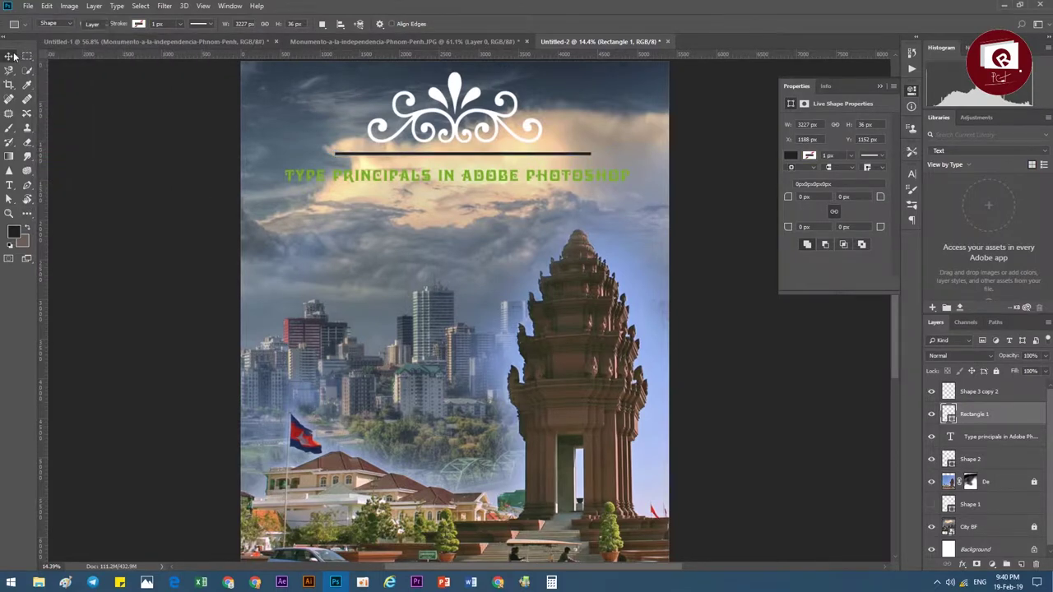
pyautogui.scroll(3, 483, 138)
pyautogui.scroll(2, 483, 138)
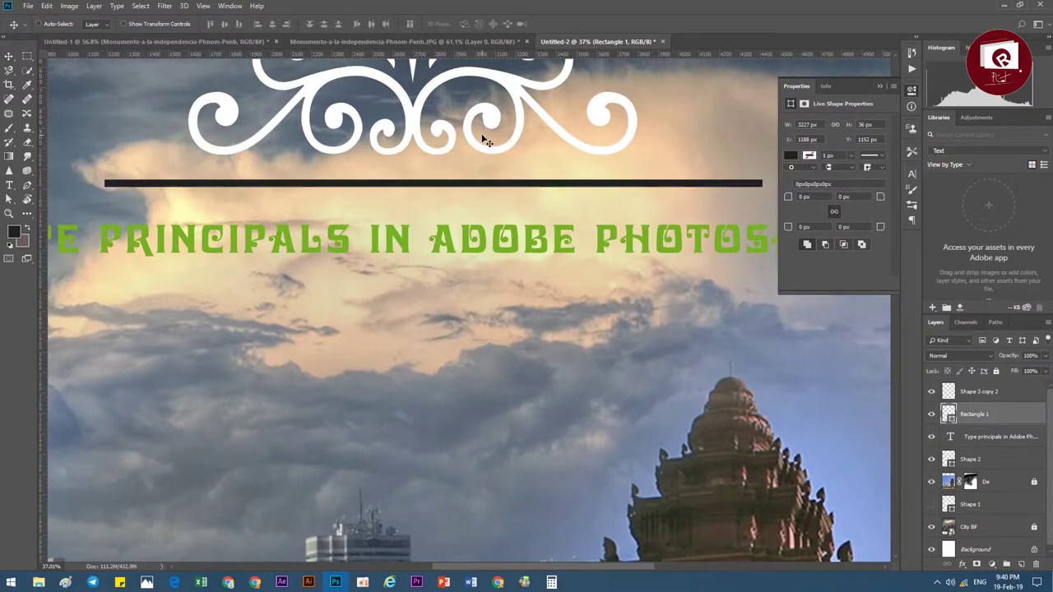
pyautogui.hotkey('ctrl', 't')
pyautogui.moveTo(434, 180); pyautogui.dragTo(450, 183)
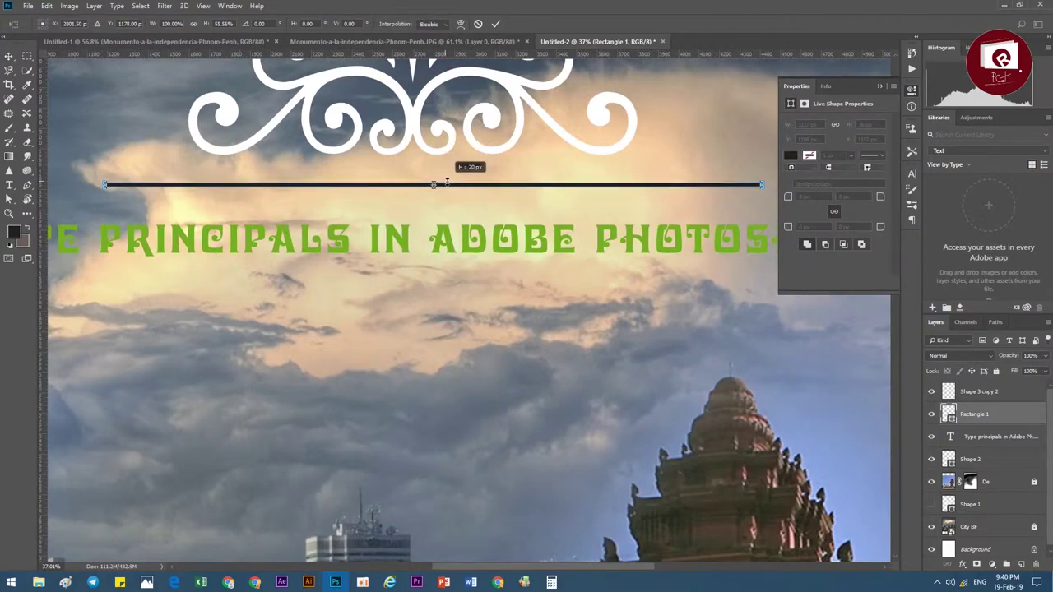
pyautogui.press('Return')
pyautogui.hotkey('ctrl', '0')
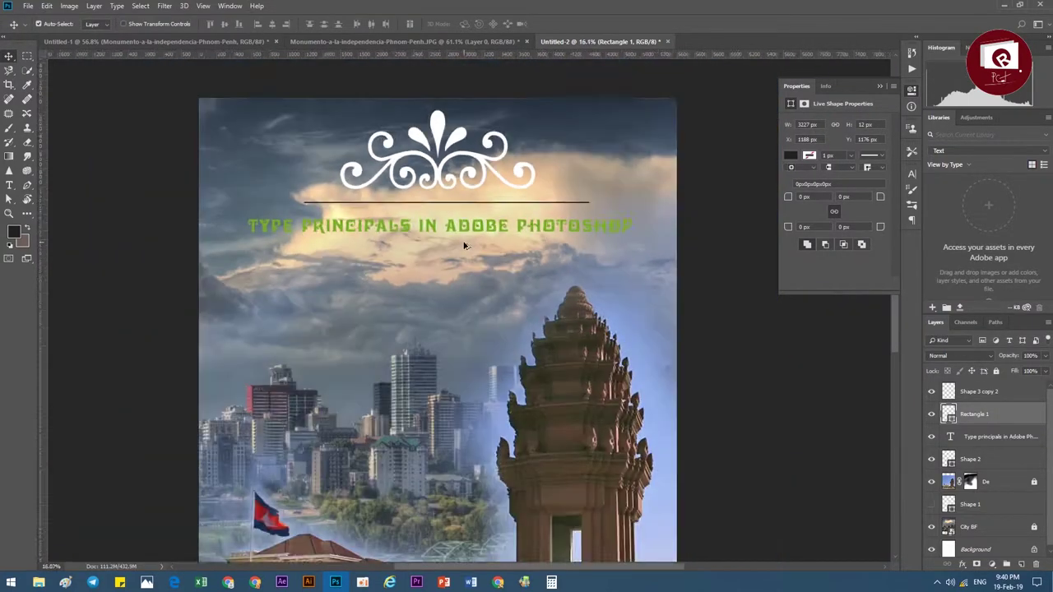
# - Fill the thin divider line green, then glance at the layer-styles slide and return
pyautogui.click(791, 156)
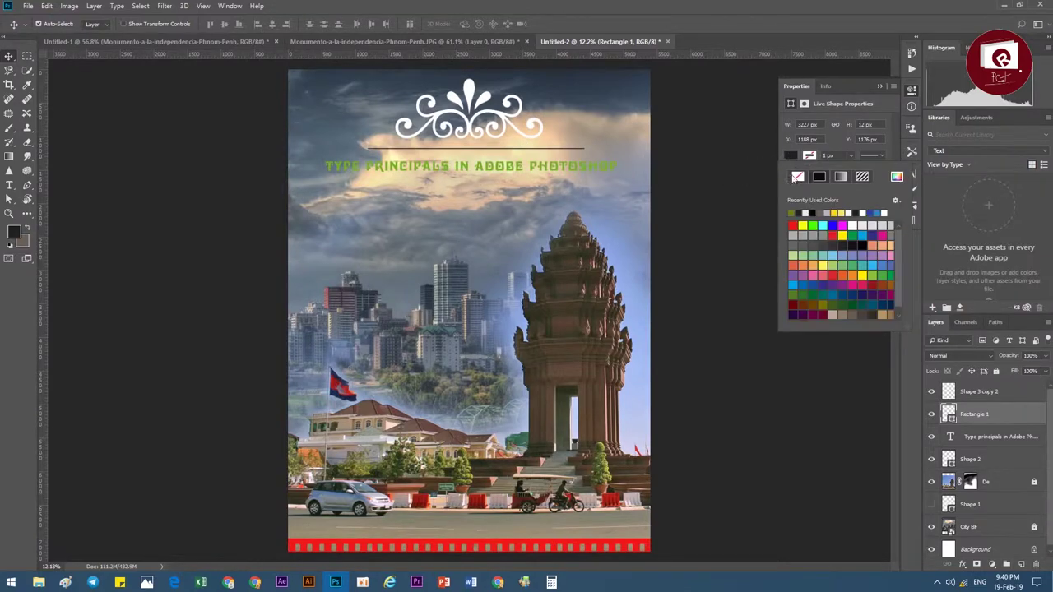
pyautogui.click(803, 224)
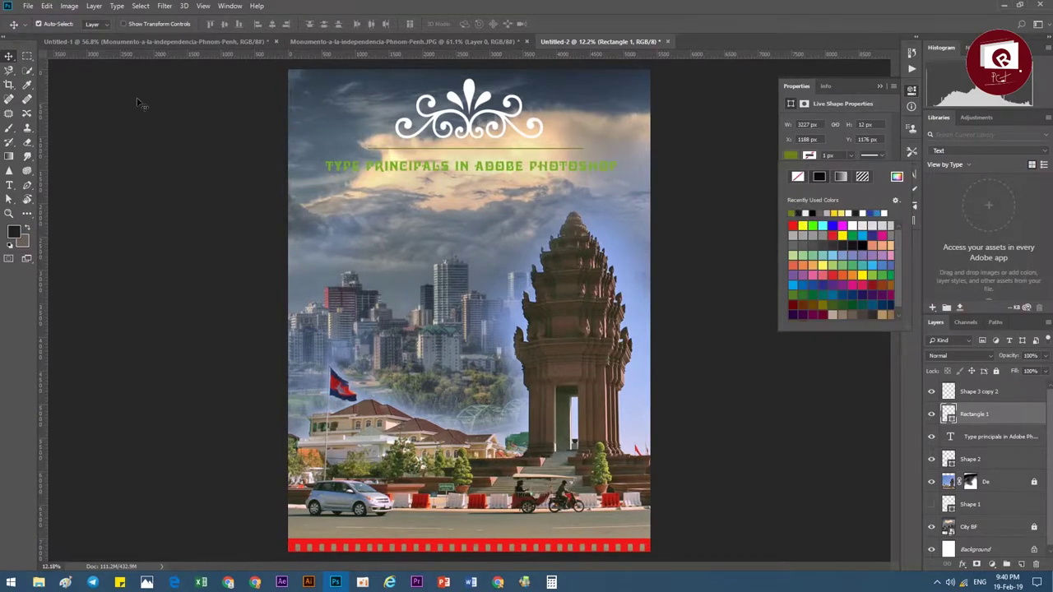
pyautogui.click(10, 62)
pyautogui.click(492, 170)
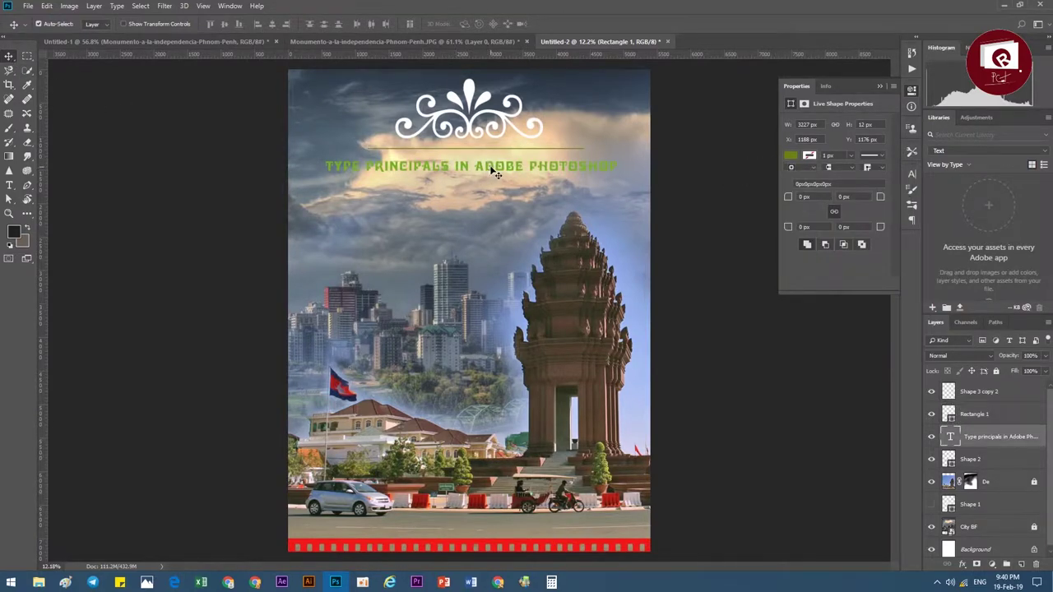
pyautogui.scroll(2, 495, 189)
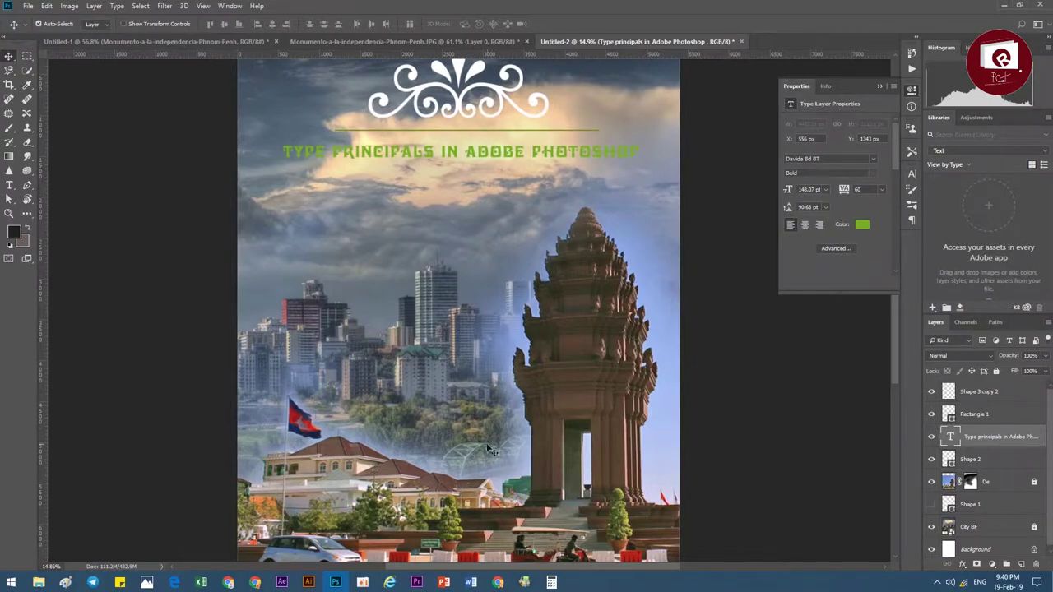
pyautogui.click(443, 583)
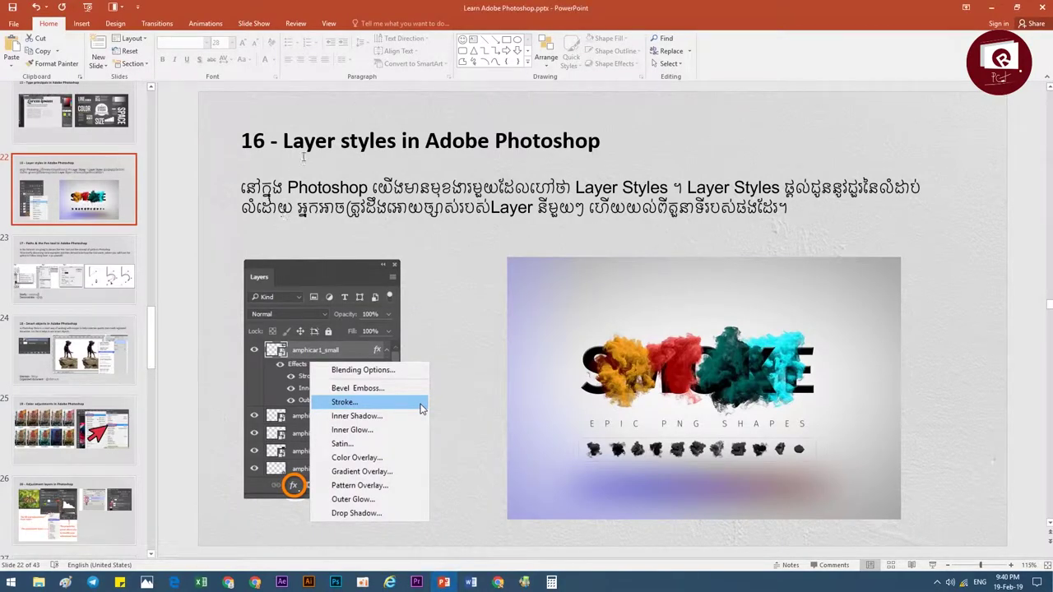
pyautogui.click(992, 9)
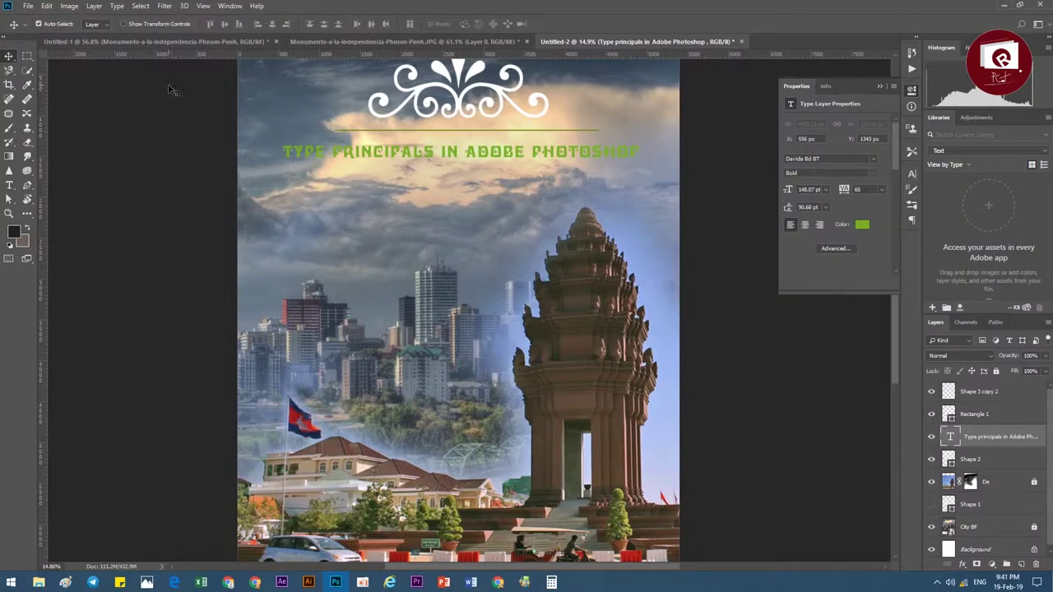
# - Open Blending Options for the title from the fx menu and show the Styles presets
pyautogui.click(94, 7)
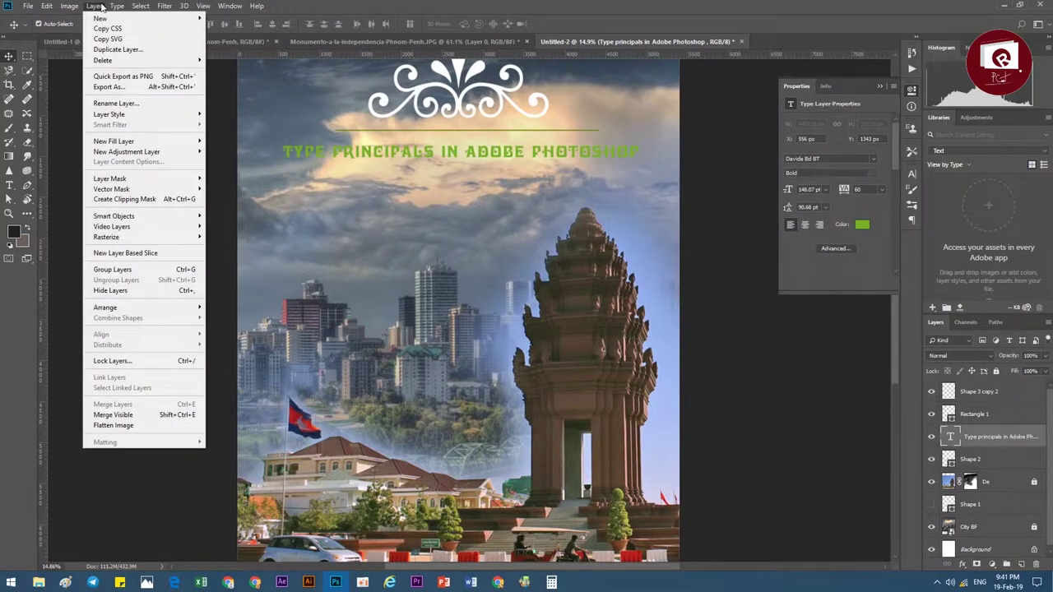
pyautogui.moveTo(110, 115)
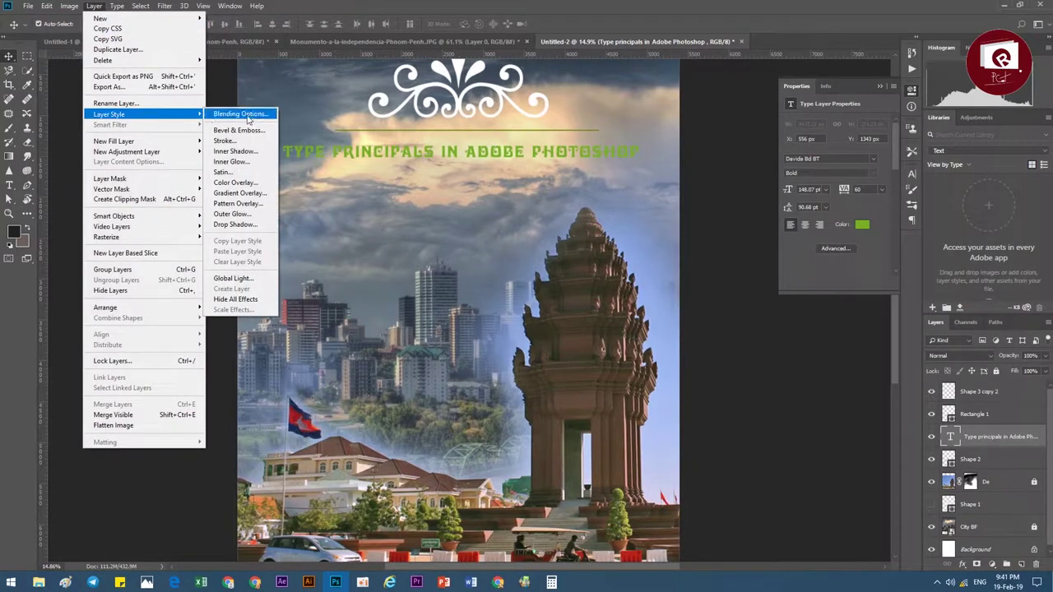
pyautogui.click(395, 4)
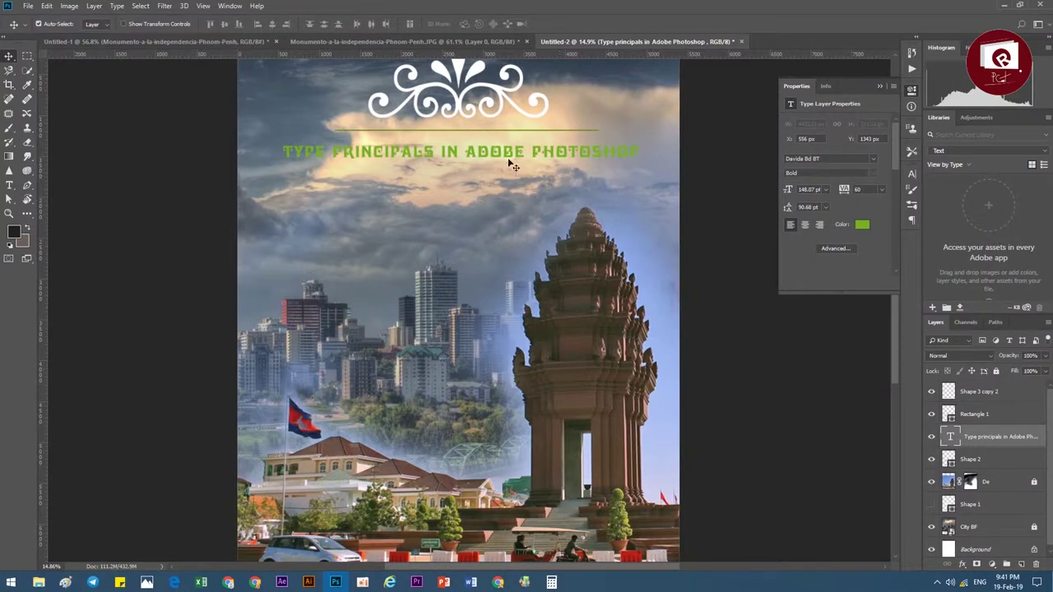
pyautogui.click(963, 566)
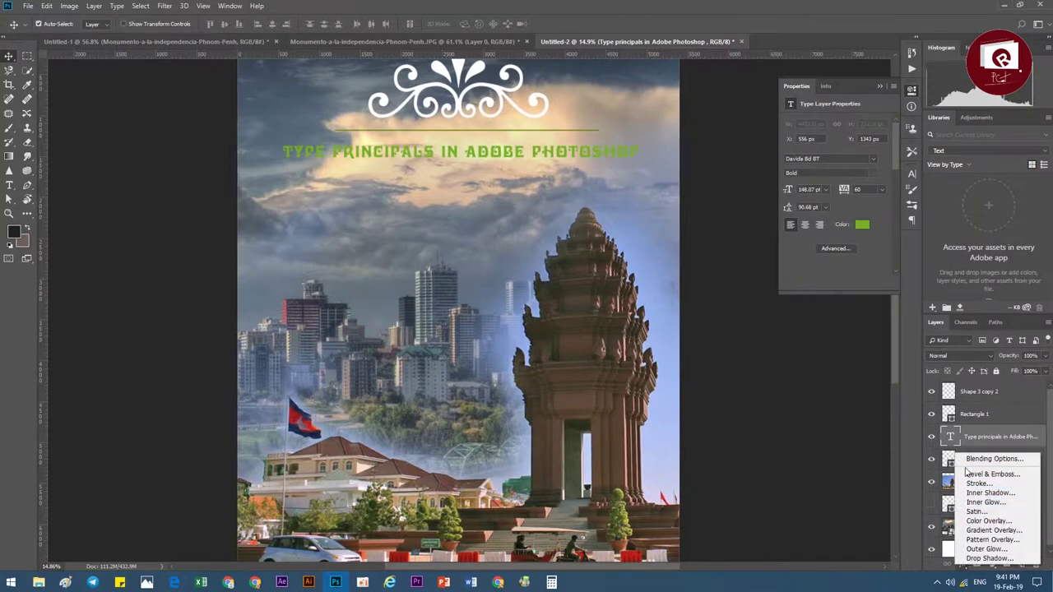
pyautogui.click(971, 459)
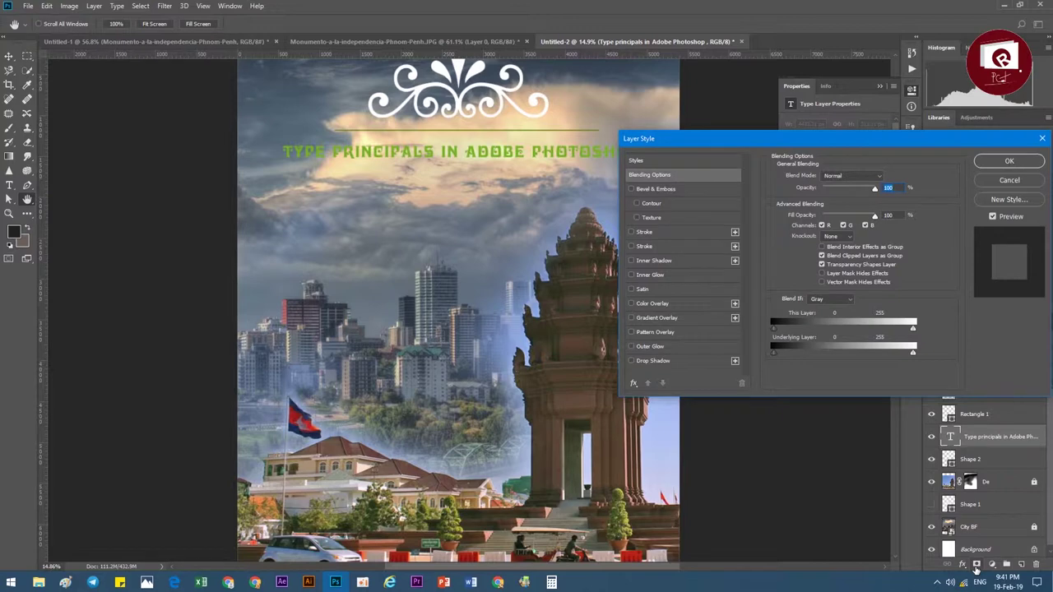
pyautogui.moveTo(867, 131); pyautogui.dragTo(596, 189)
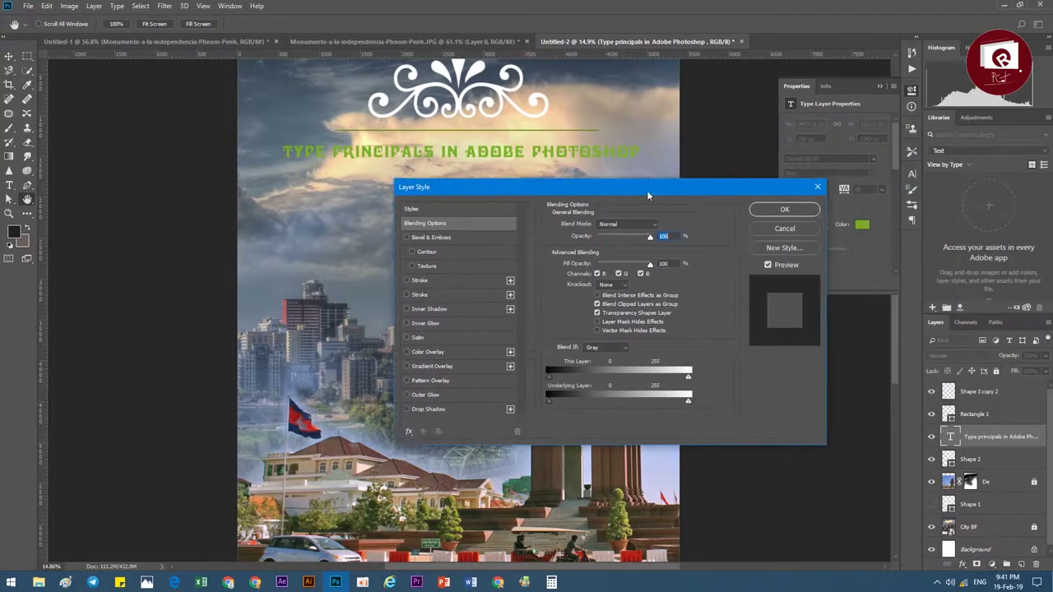
pyautogui.moveTo(486, 200); pyautogui.dragTo(728, 140)
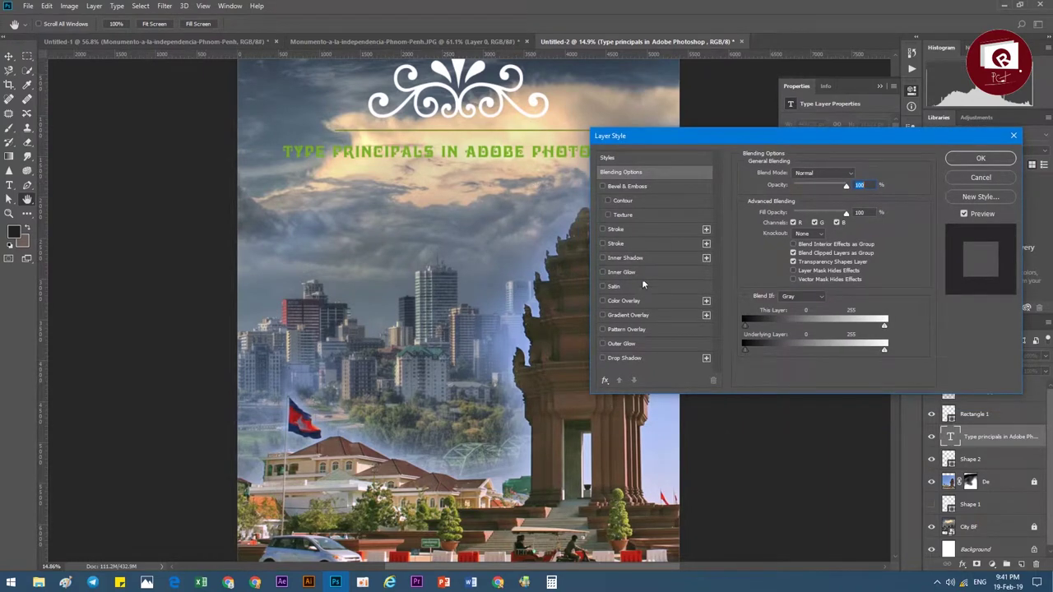
pyautogui.moveTo(655, 142); pyautogui.dragTo(670, 123)
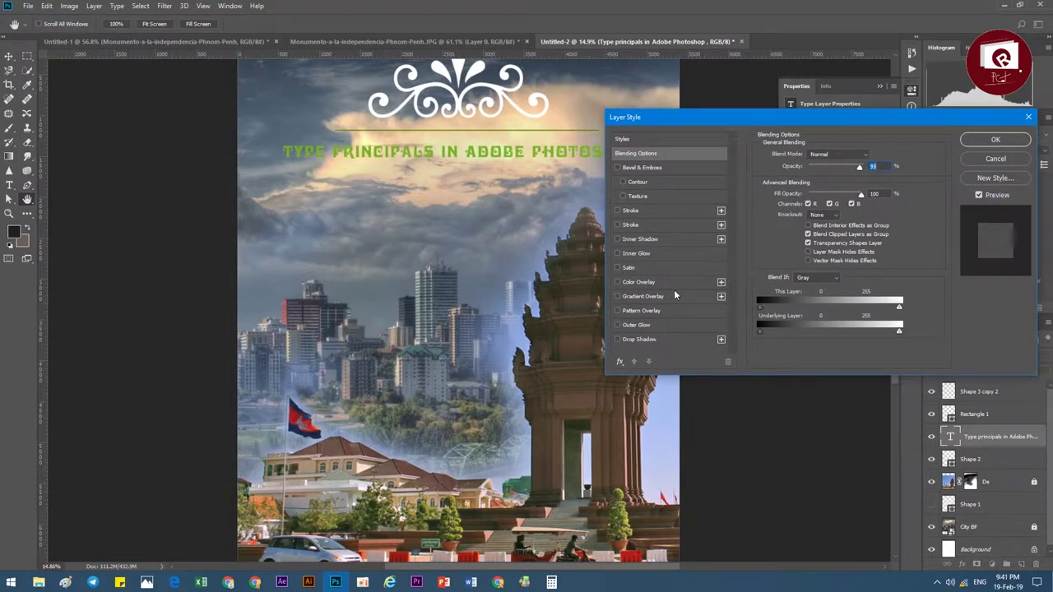
pyautogui.click(641, 140)
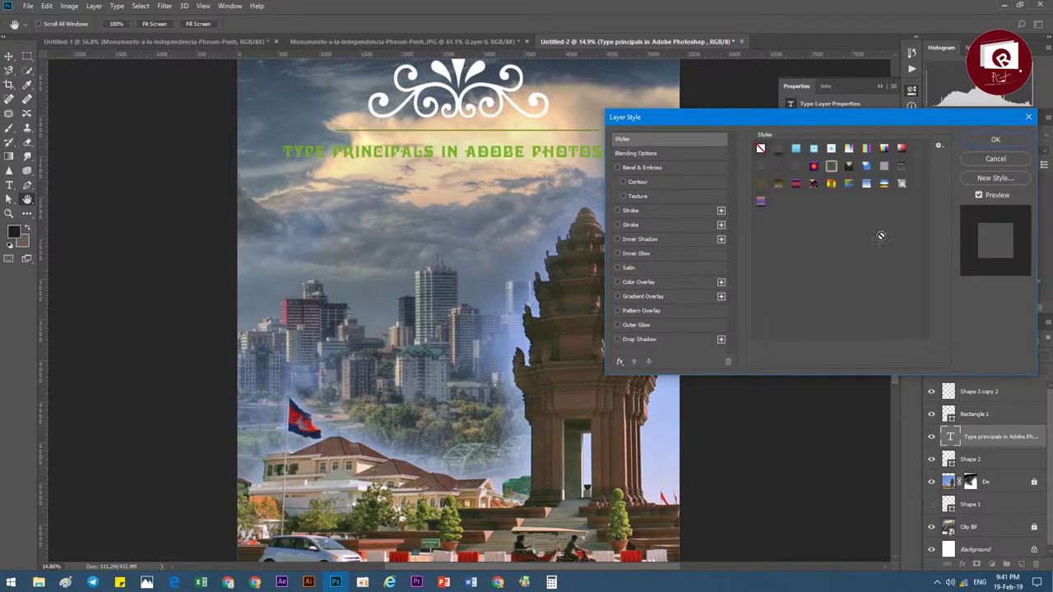
# - Preview blue outlined, white outlined and rainbow gradient preset styles on the title
pyautogui.click(779, 149)
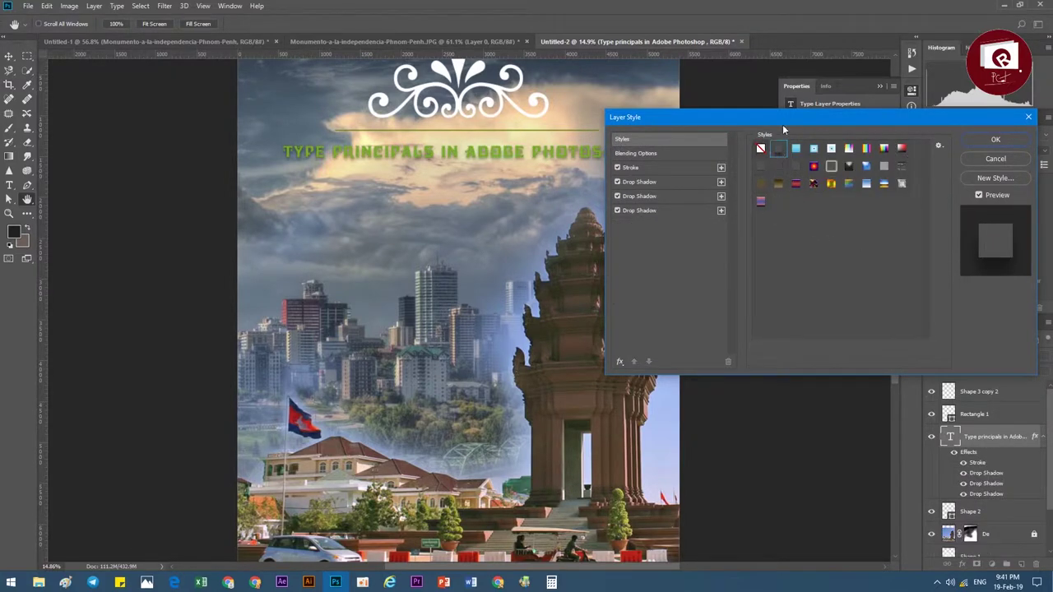
pyautogui.moveTo(784, 120); pyautogui.dragTo(501, 252)
pyautogui.click(531, 281)
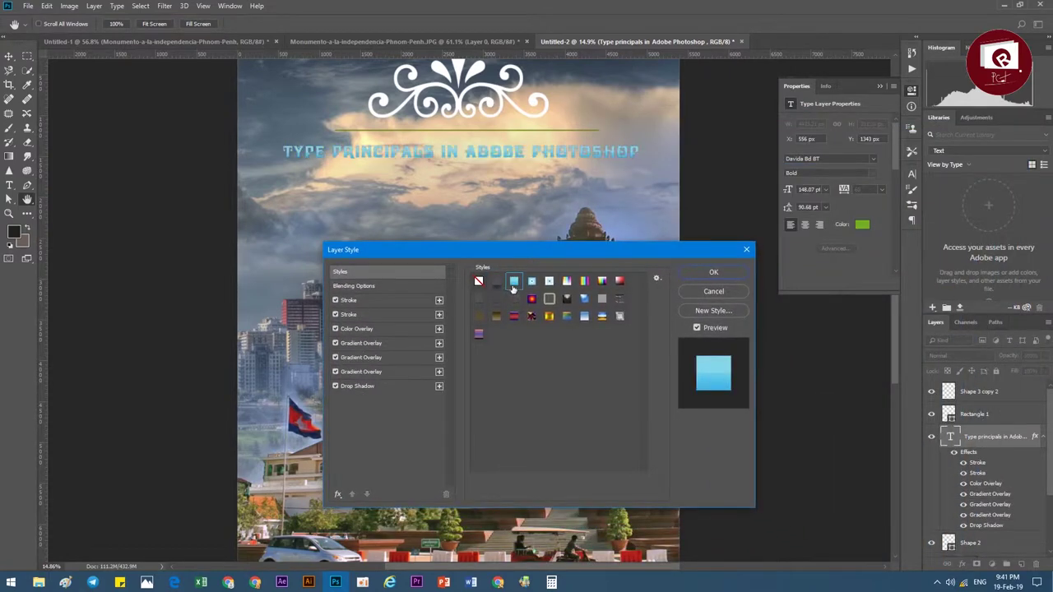
pyautogui.click(549, 283)
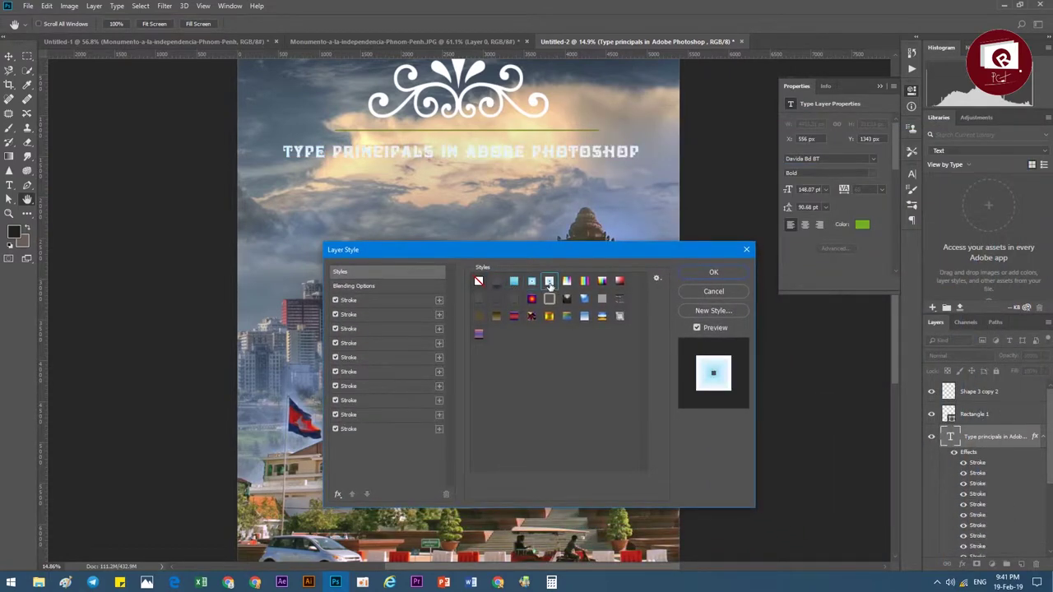
pyautogui.click(568, 283)
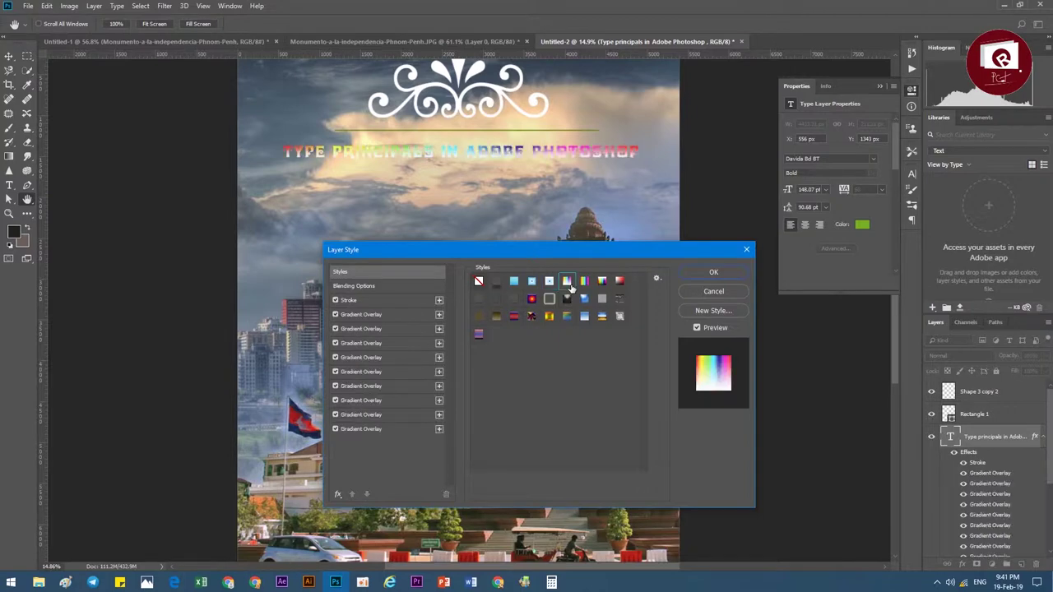
pyautogui.click(584, 283)
pyautogui.click(618, 298)
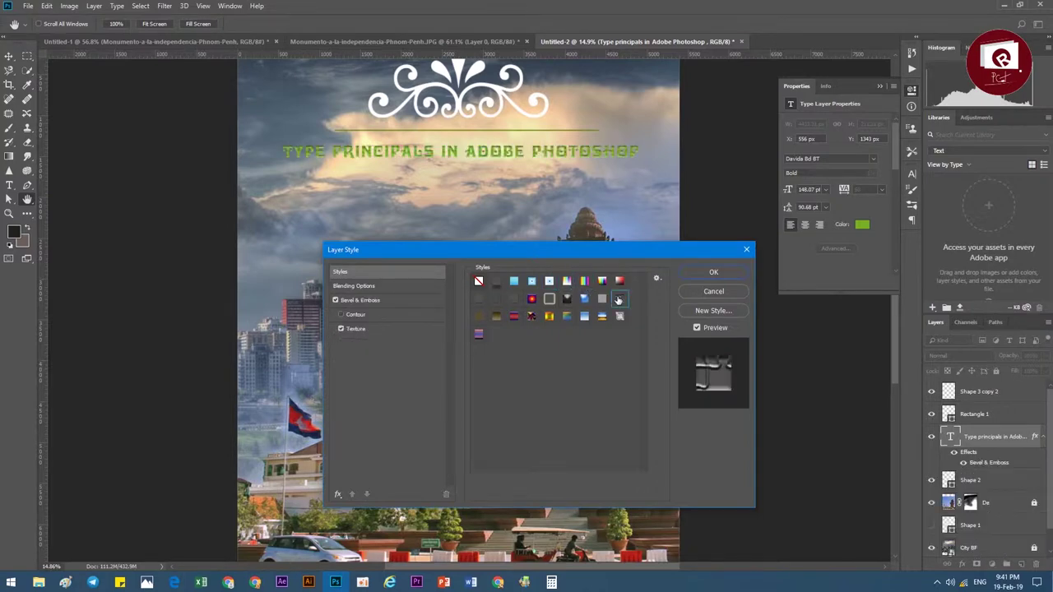
# - Try textured embossed and purple gradient presets, settling on a plain drop shadow
pyautogui.click(619, 317)
pyautogui.click(585, 316)
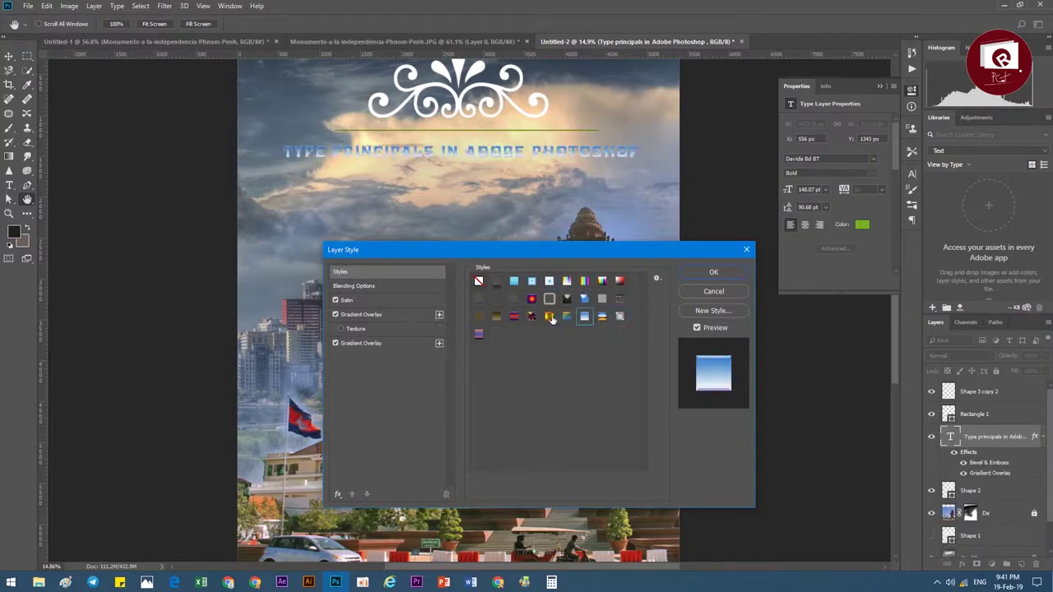
pyautogui.click(532, 299)
pyautogui.click(496, 317)
pyautogui.click(479, 333)
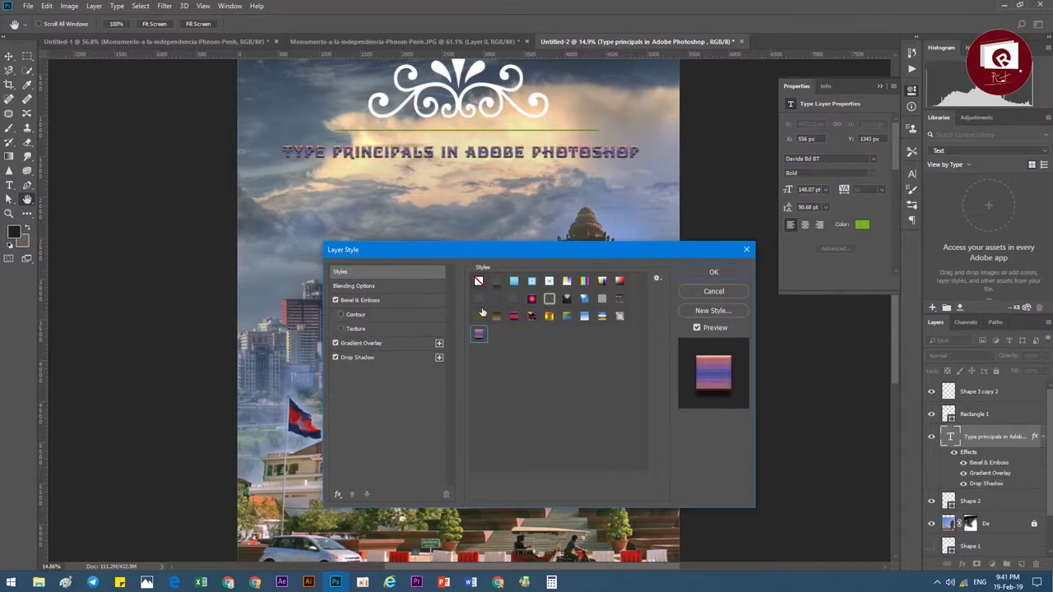
pyautogui.click(482, 314)
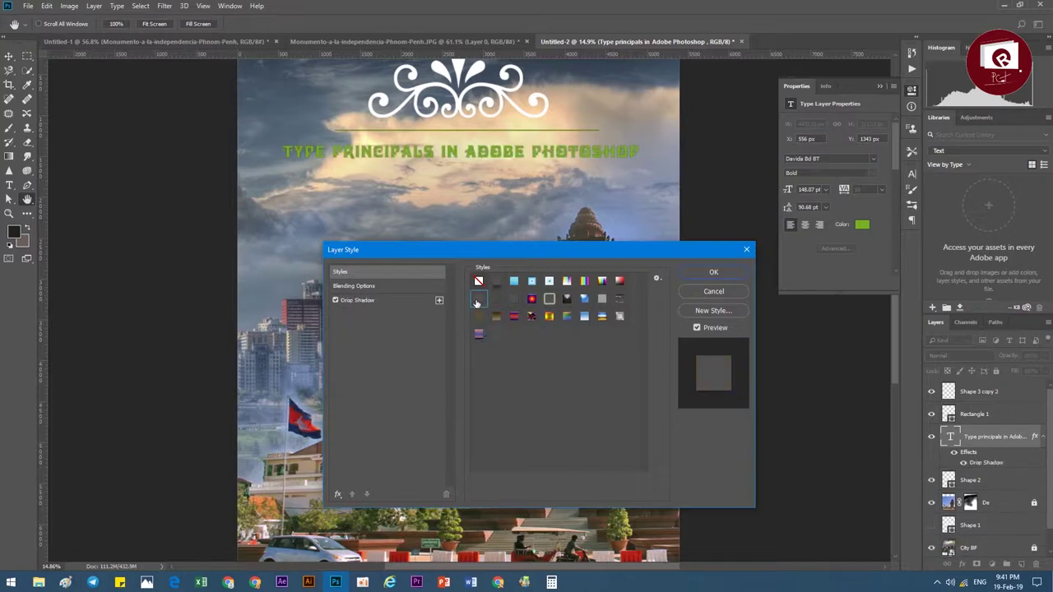
pyautogui.click(656, 280)
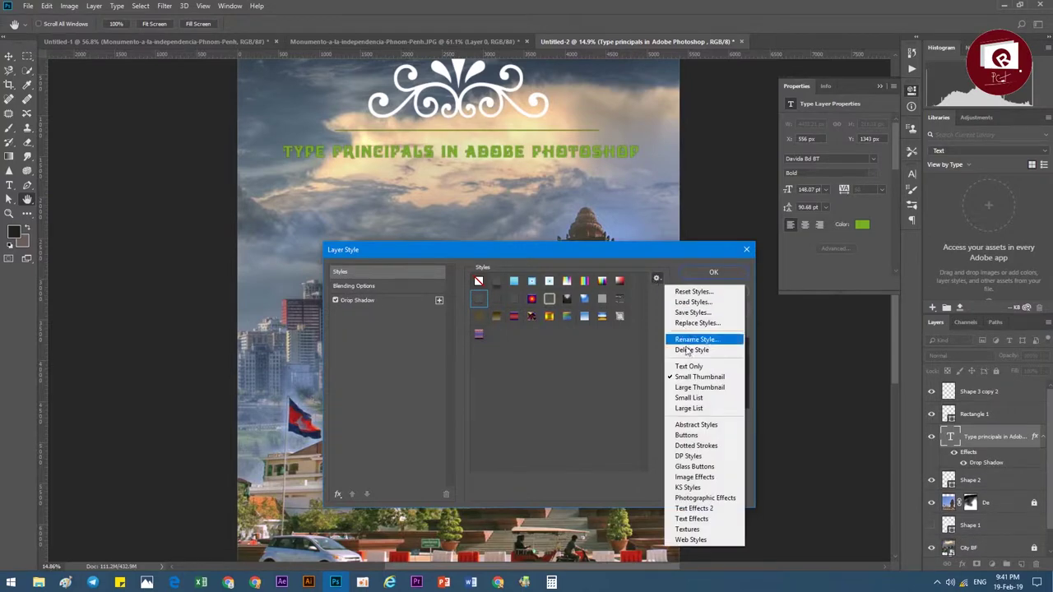
# - Show presets as names only and preview the HSB rainbow and blue Pyramid styles
pyautogui.click(688, 366)
pyautogui.click(491, 344)
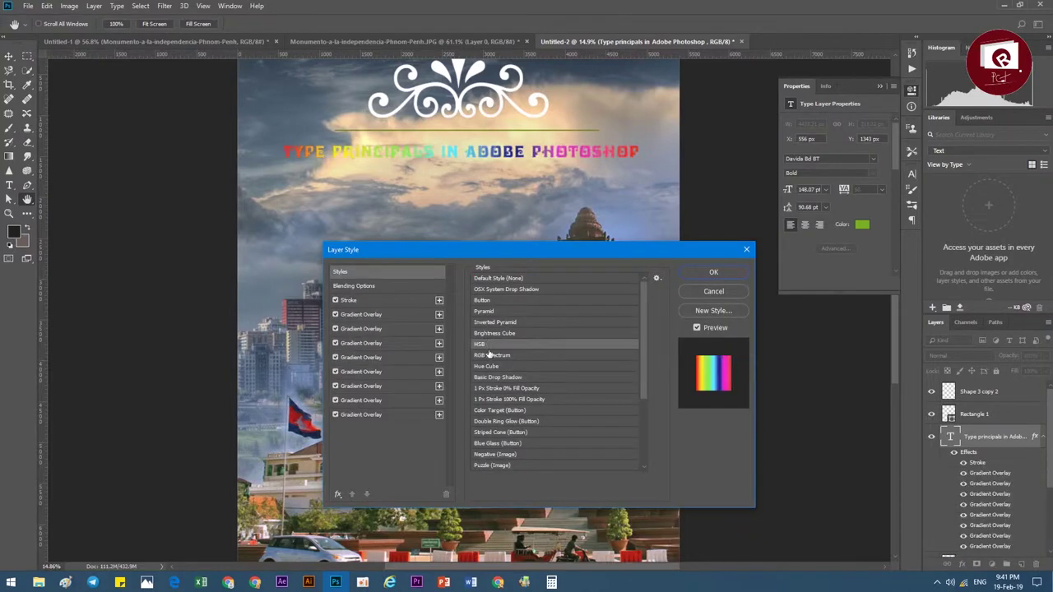
pyautogui.click(506, 323)
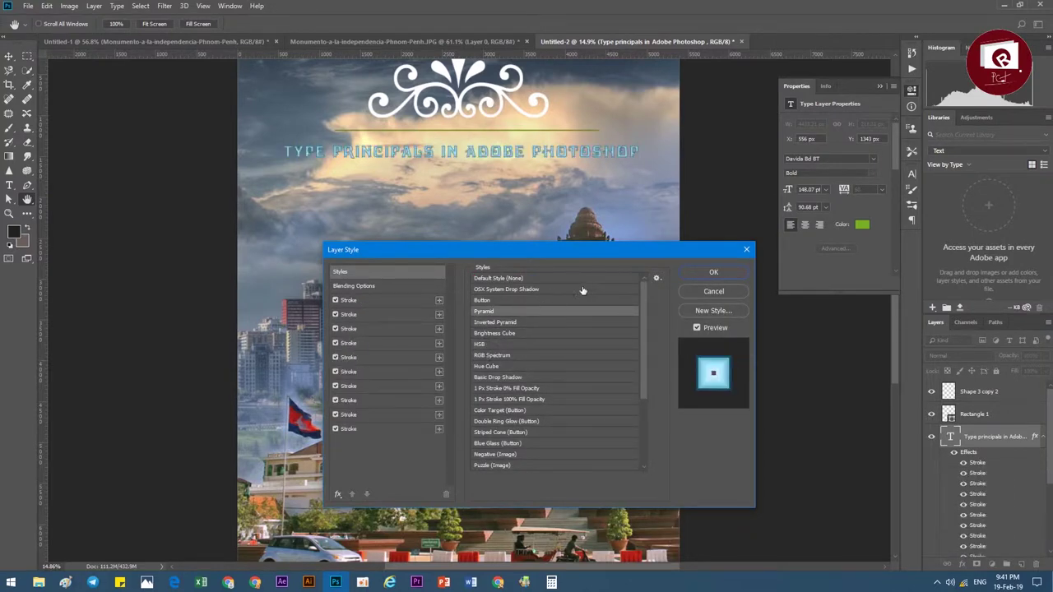
pyautogui.moveTo(645, 355); pyautogui.dragTo(641, 442)
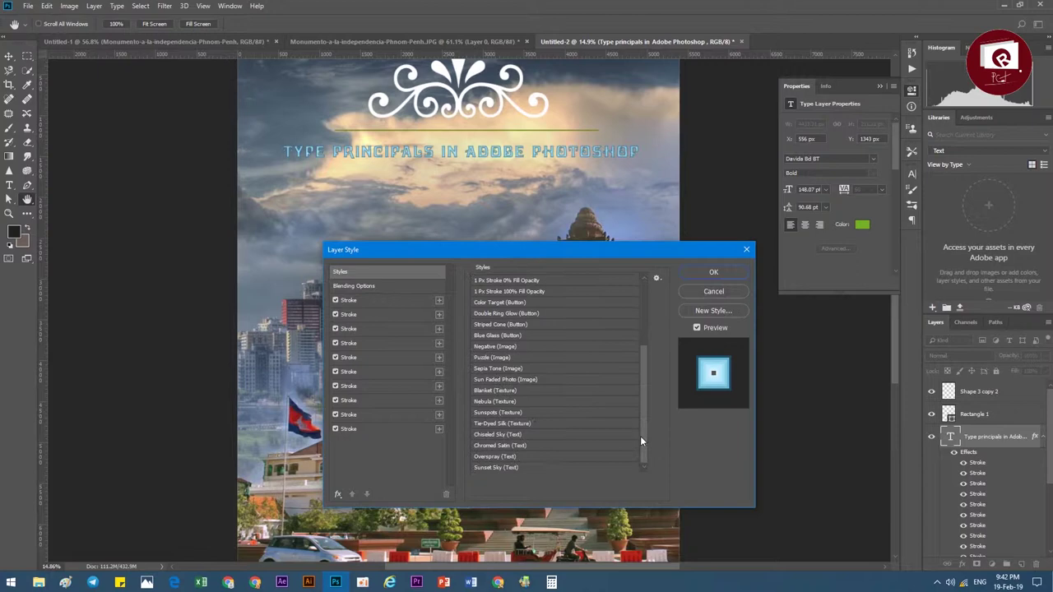
# - Cycle the preset list views back to small thumbnails and load the Text Effects library
pyautogui.click(656, 279)
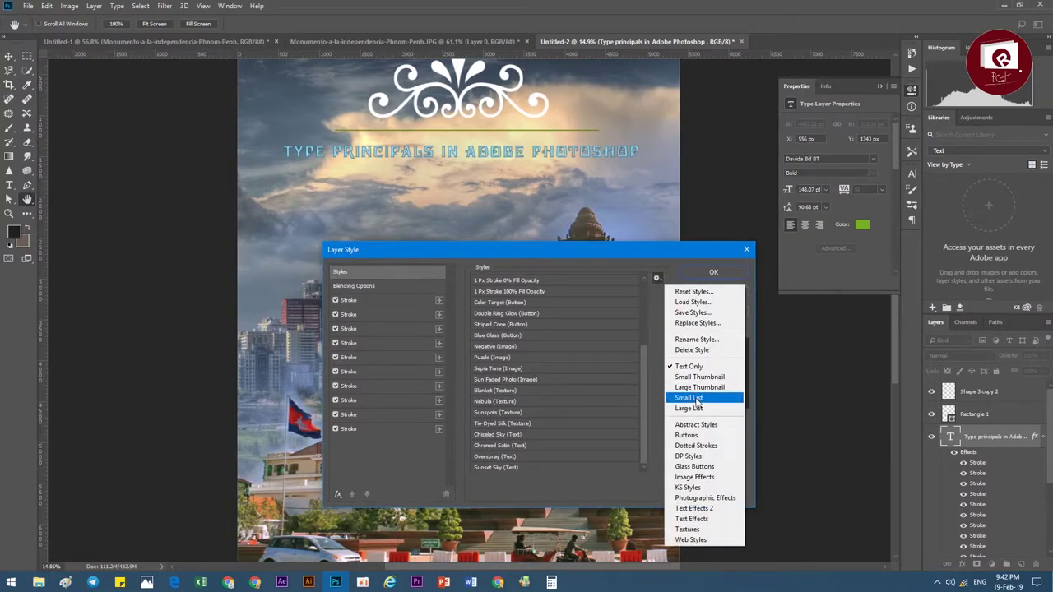
pyautogui.click(689, 399)
pyautogui.click(656, 279)
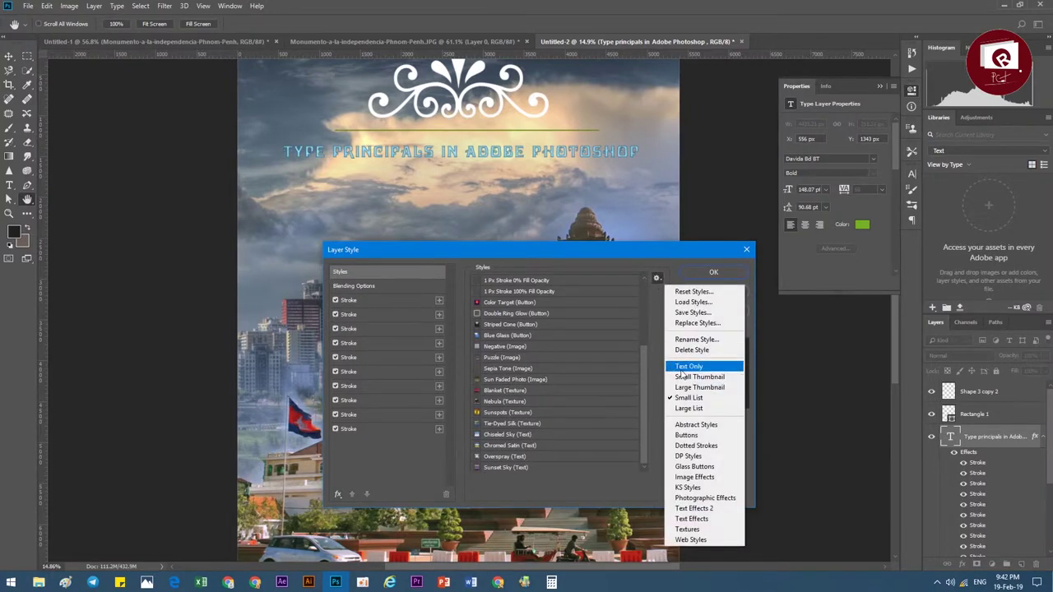
pyautogui.click(688, 366)
pyautogui.click(656, 279)
pyautogui.click(699, 376)
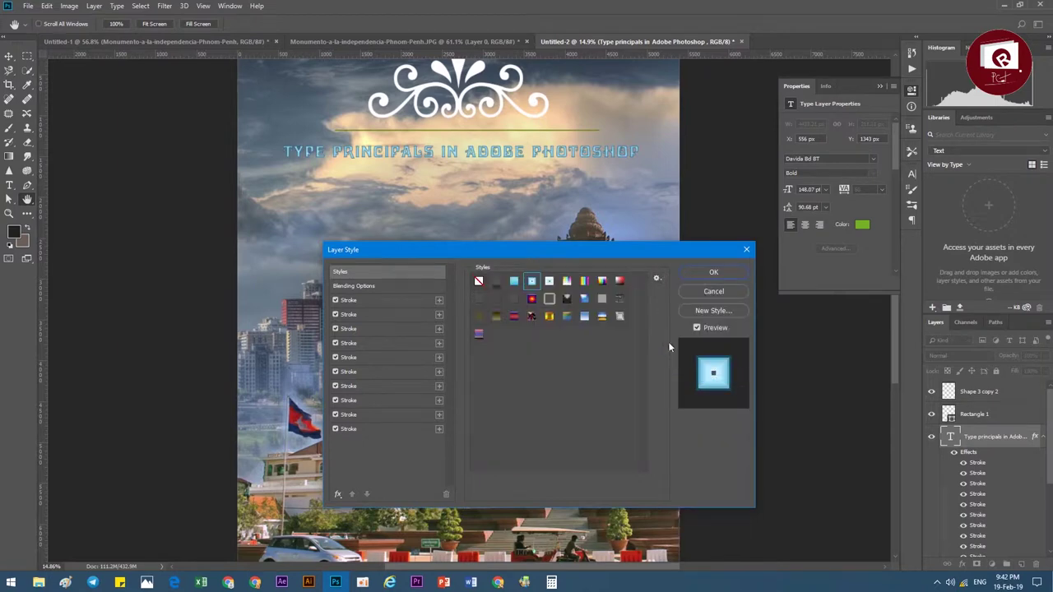
pyautogui.click(656, 279)
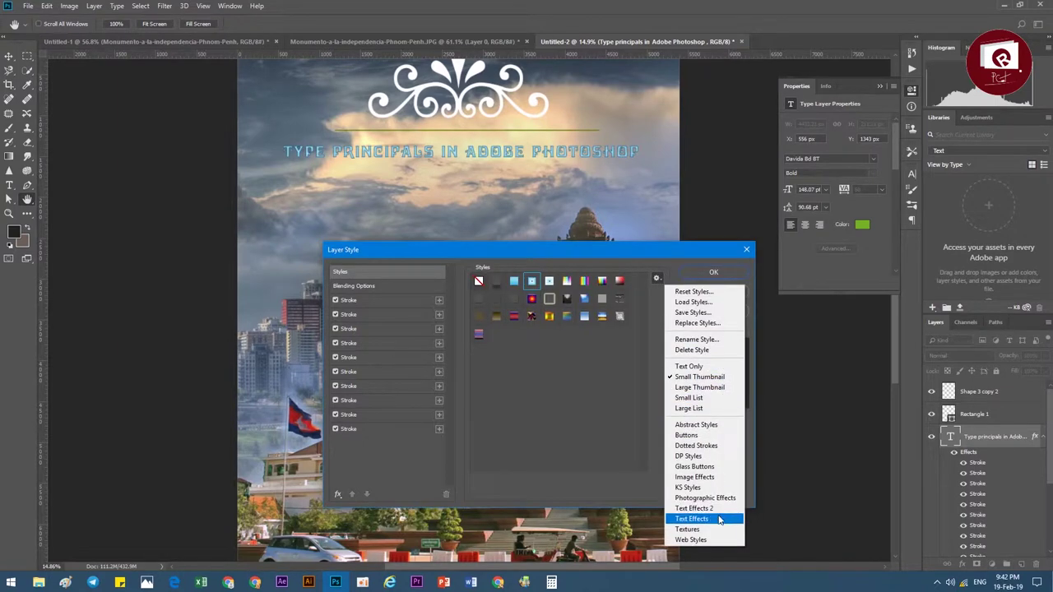
pyautogui.click(696, 518)
# - Append Text Effects and preview red outline, pink, white glow and gold presets on the title
pyautogui.click(564, 216)
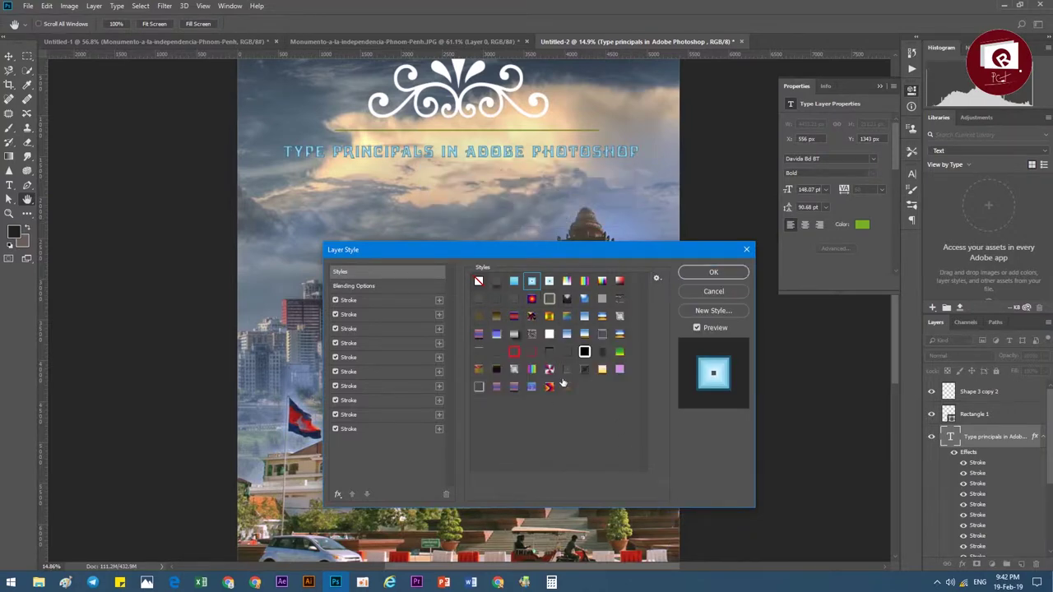
pyautogui.click(515, 354)
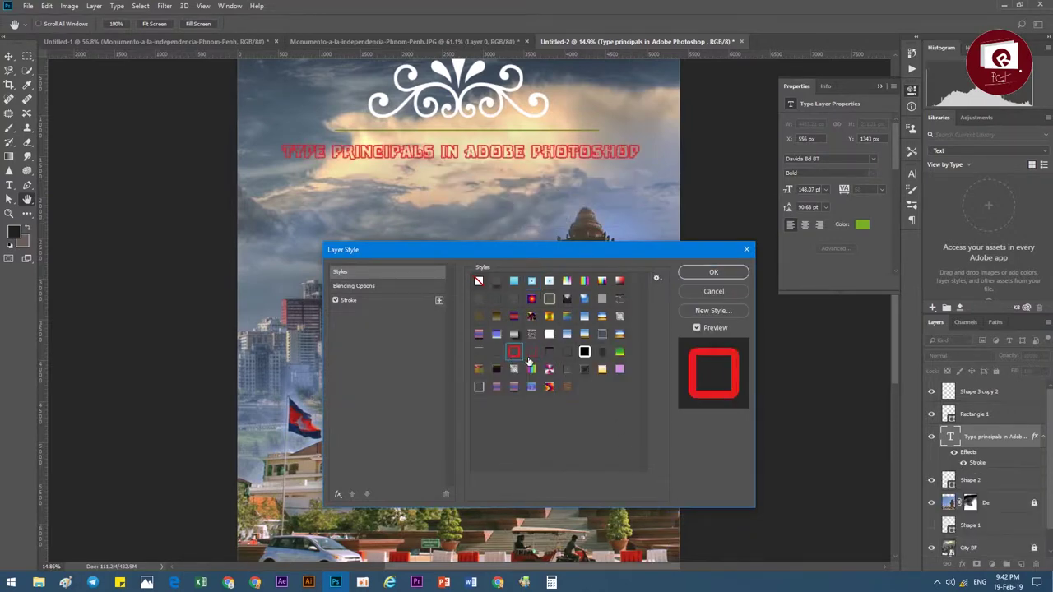
pyautogui.click(550, 366)
pyautogui.click(585, 352)
pyautogui.click(619, 369)
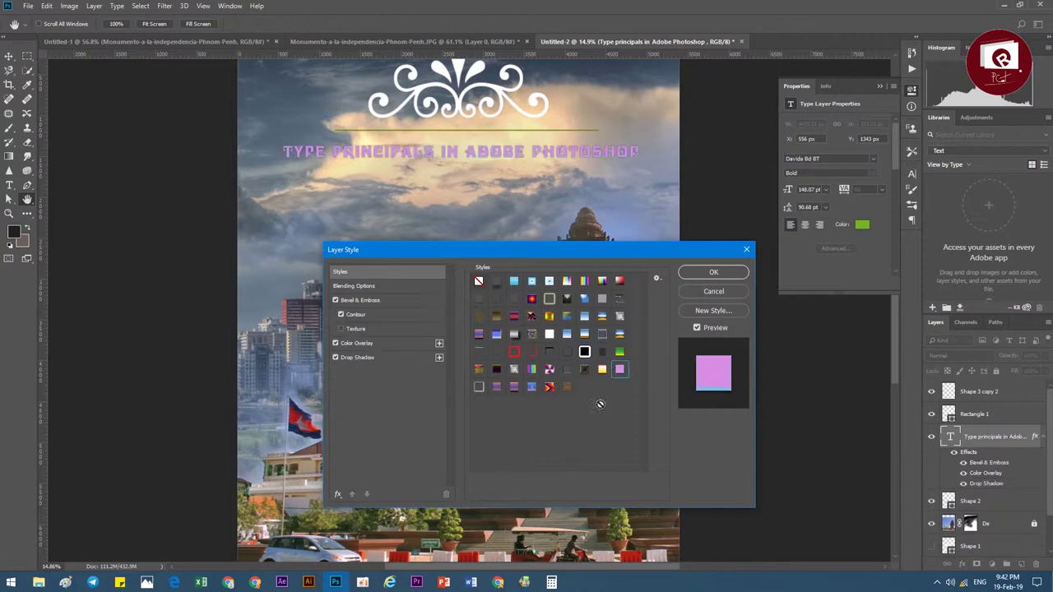
pyautogui.click(480, 387)
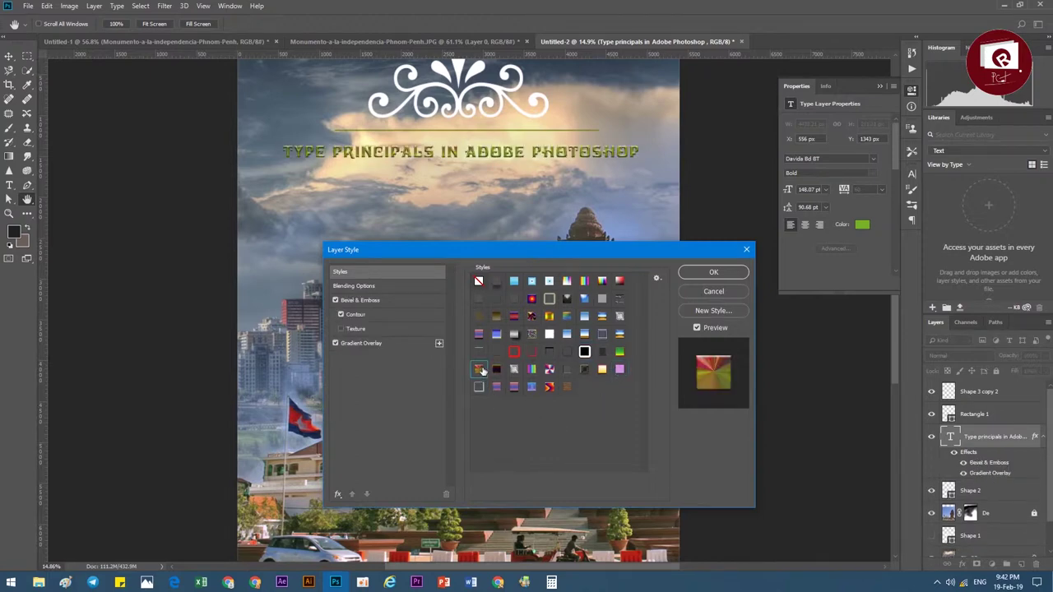
pyautogui.click(549, 333)
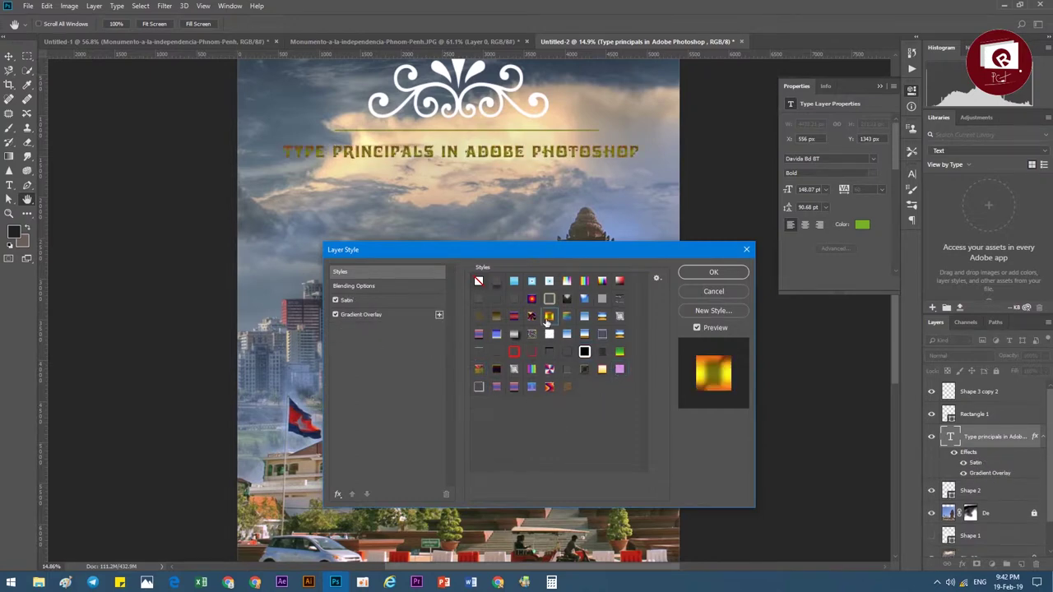
pyautogui.click(497, 299)
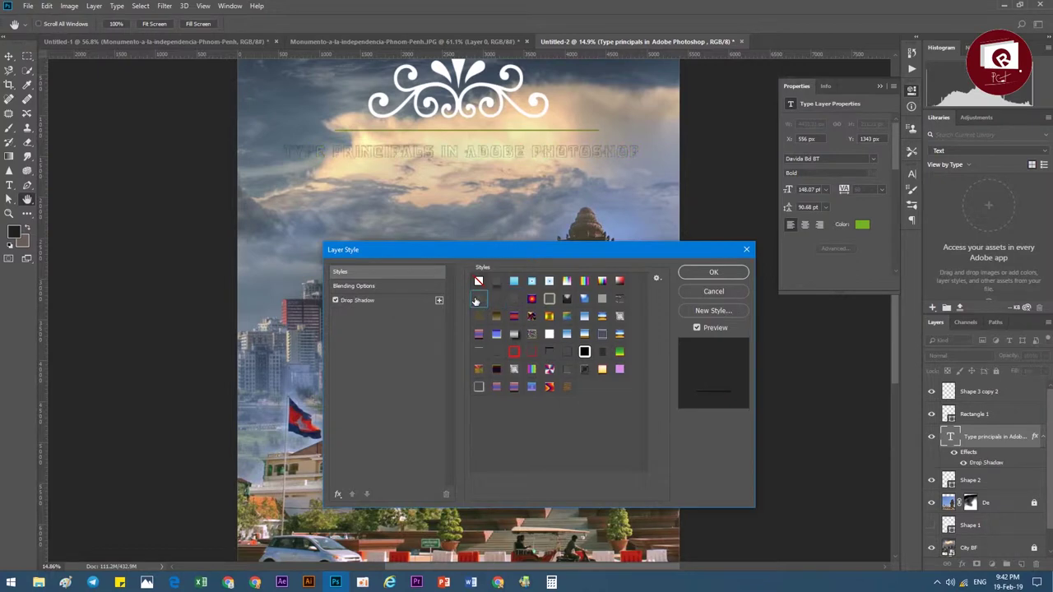
pyautogui.click(478, 302)
# - Check blending options, then apply the 1 Px Stroke 0% Fill Opacity preset and confirm
pyautogui.click(368, 290)
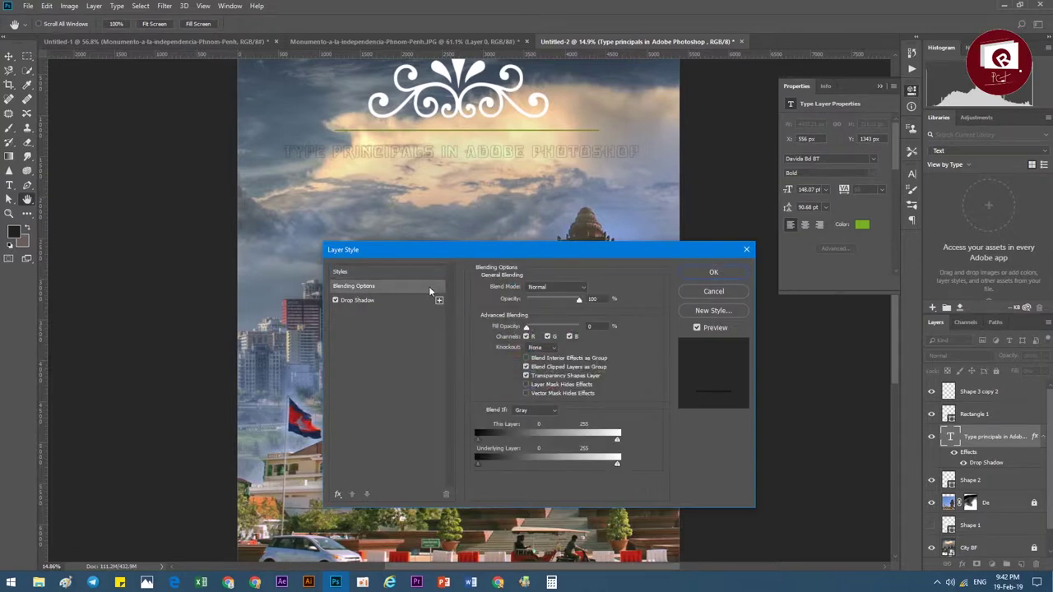
pyautogui.click(351, 276)
pyautogui.click(620, 300)
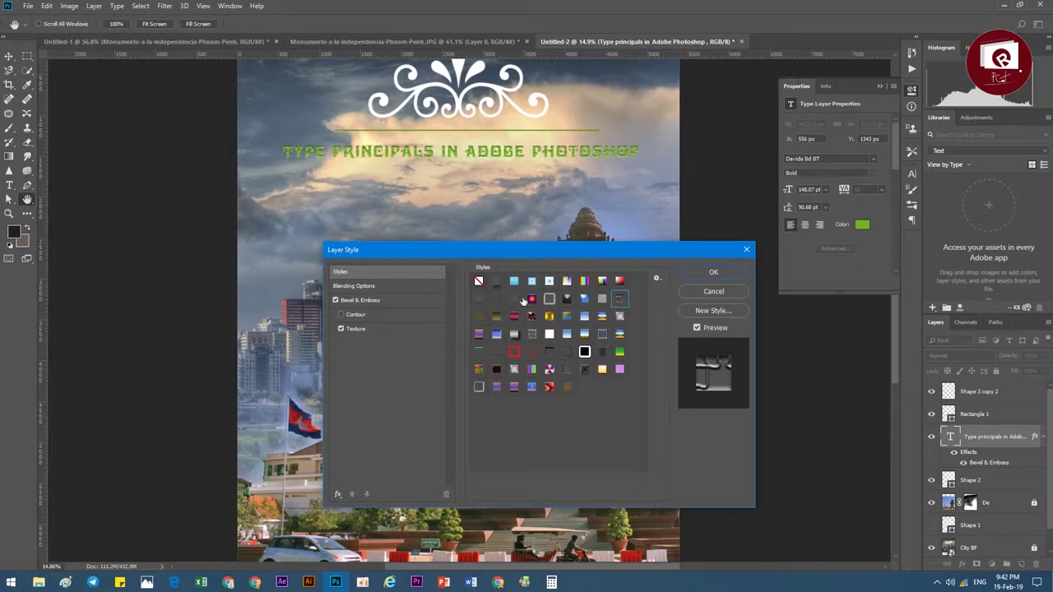
pyautogui.click(528, 300)
pyautogui.click(479, 299)
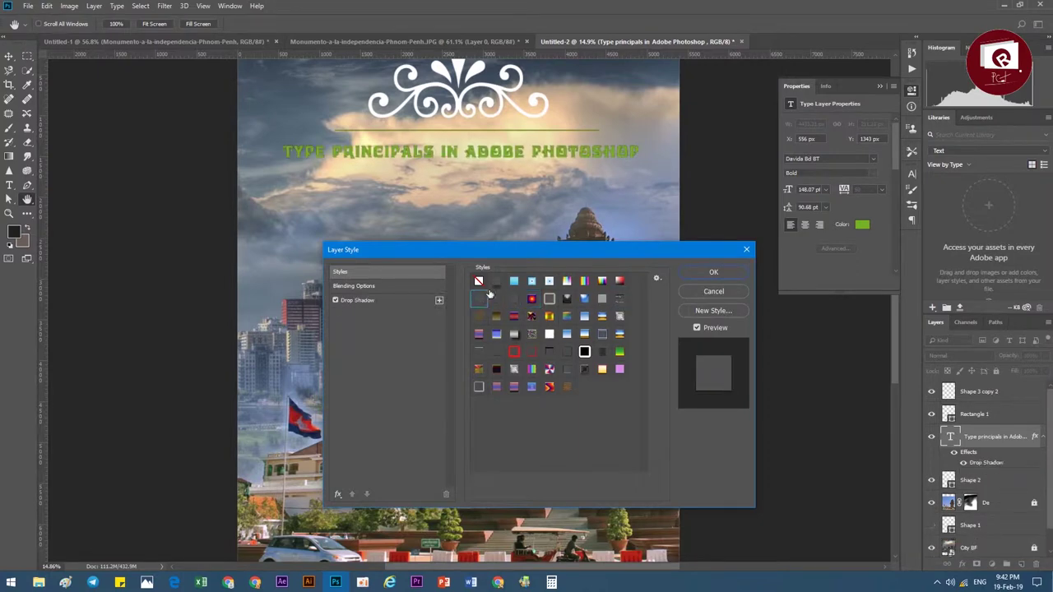
pyautogui.click(496, 298)
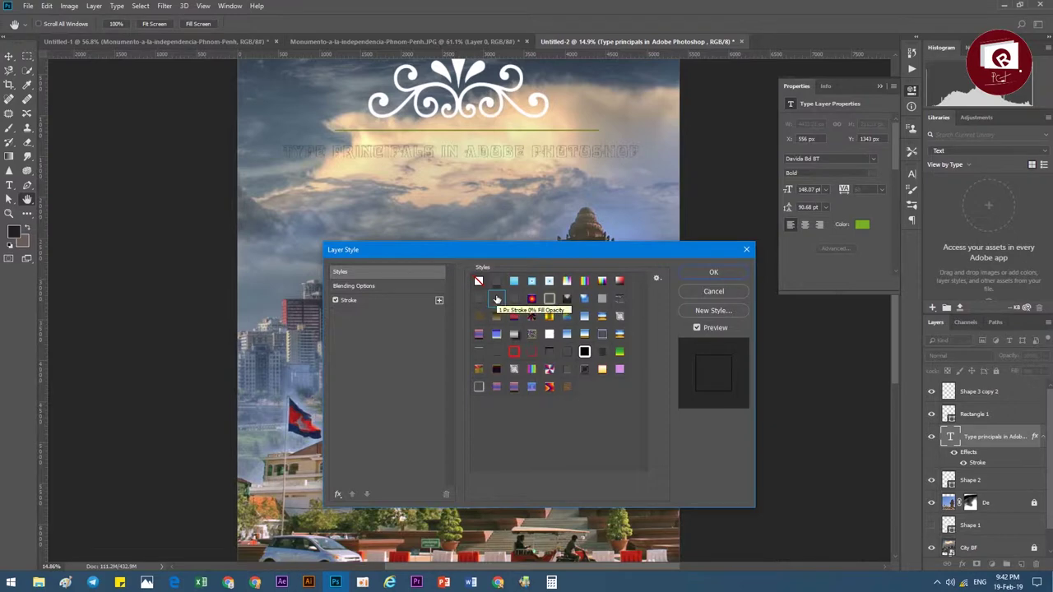
pyautogui.click(715, 273)
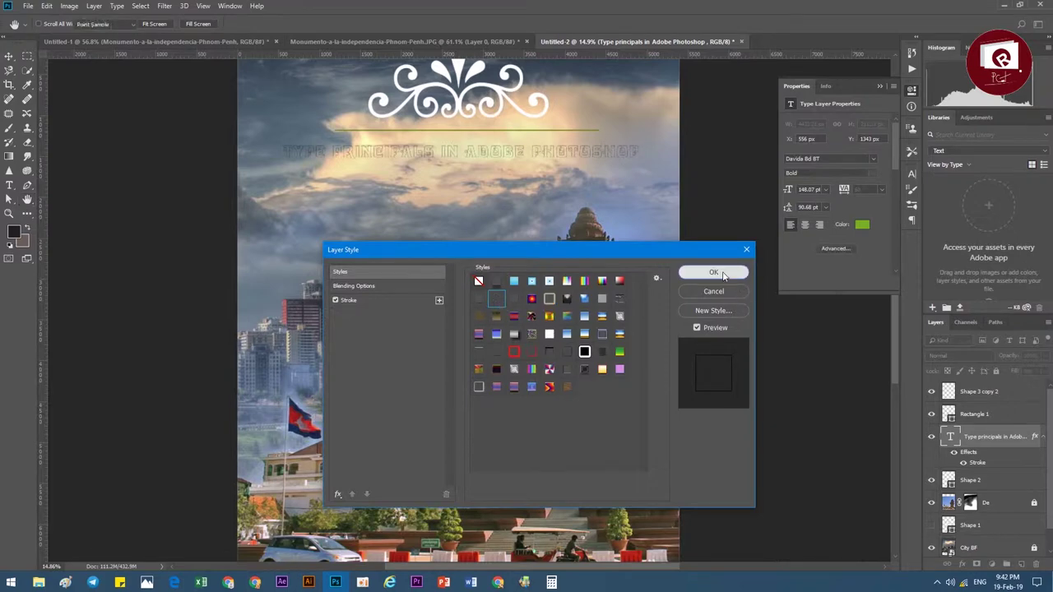
pyautogui.click(964, 565)
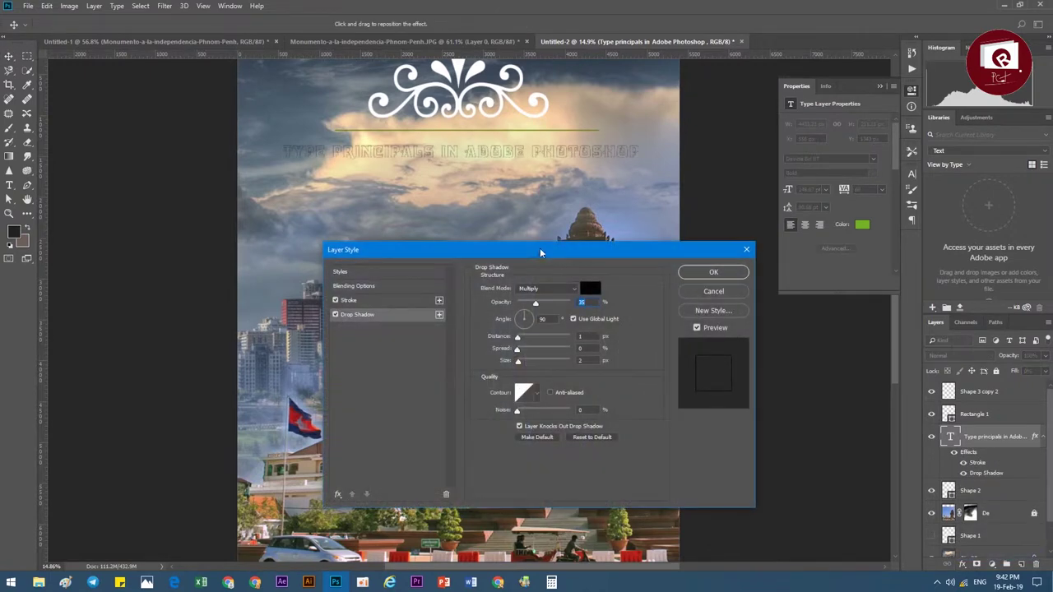
pyautogui.moveTo(541, 252); pyautogui.dragTo(581, 227)
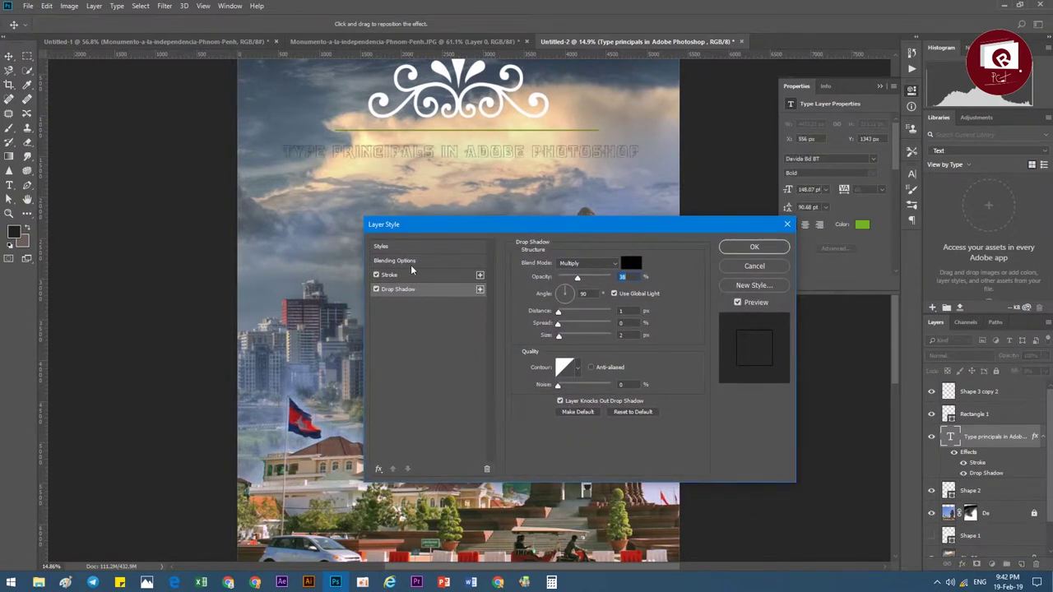
pyautogui.moveTo(559, 336)
pyautogui.mouseDown()
pyautogui.moveTo(575, 337)
pyautogui.moveTo(558, 337)
pyautogui.mouseUp()
pyautogui.click(631, 262)
pyautogui.write('ffffff')
pyautogui.click(906, 173)
pyautogui.click(419, 261)
pyautogui.click(589, 291)
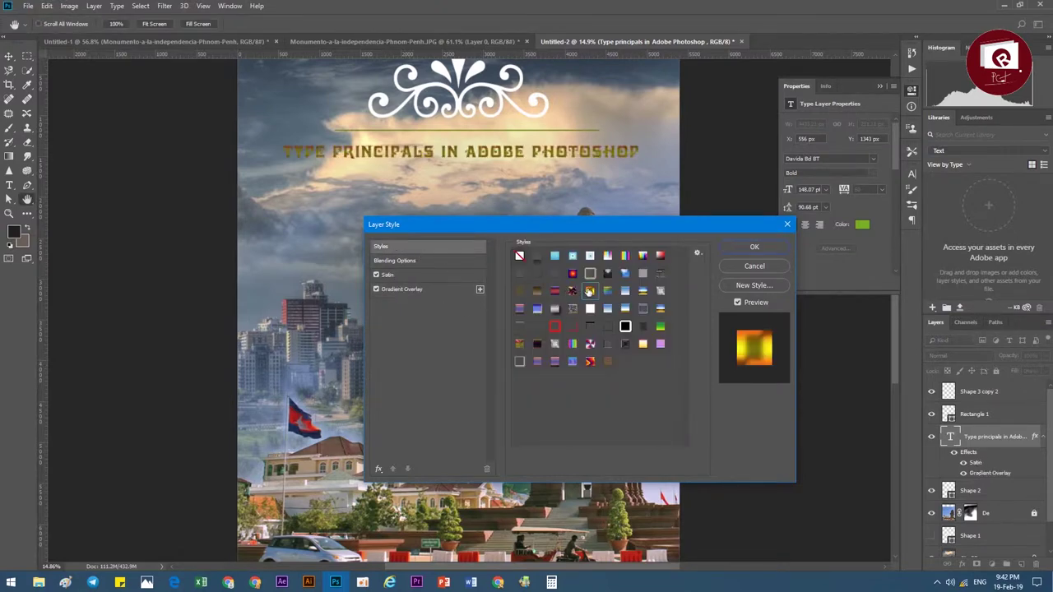
pyautogui.click(659, 275)
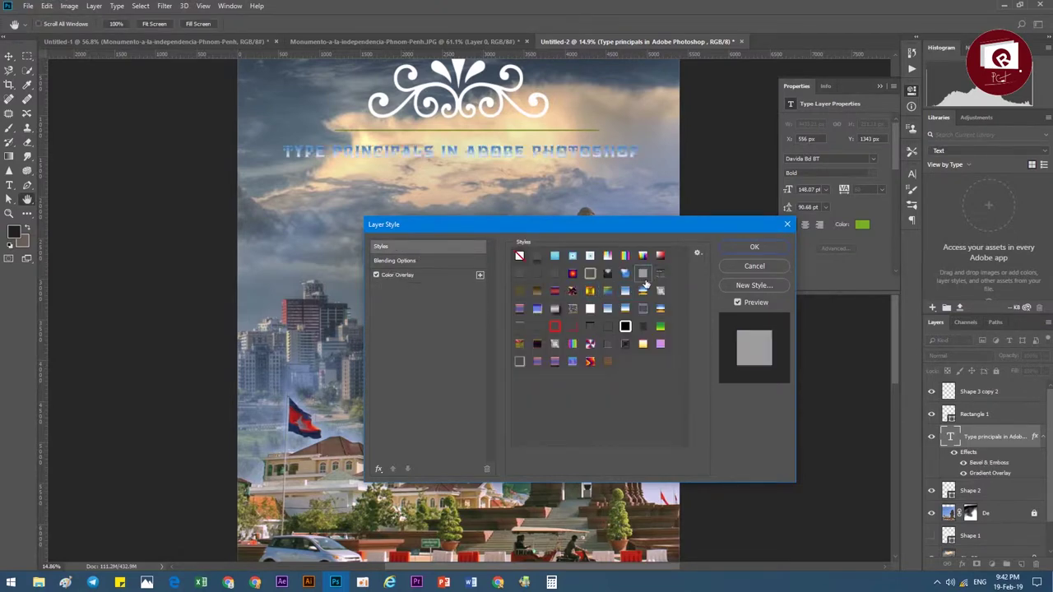
pyautogui.click(732, 267)
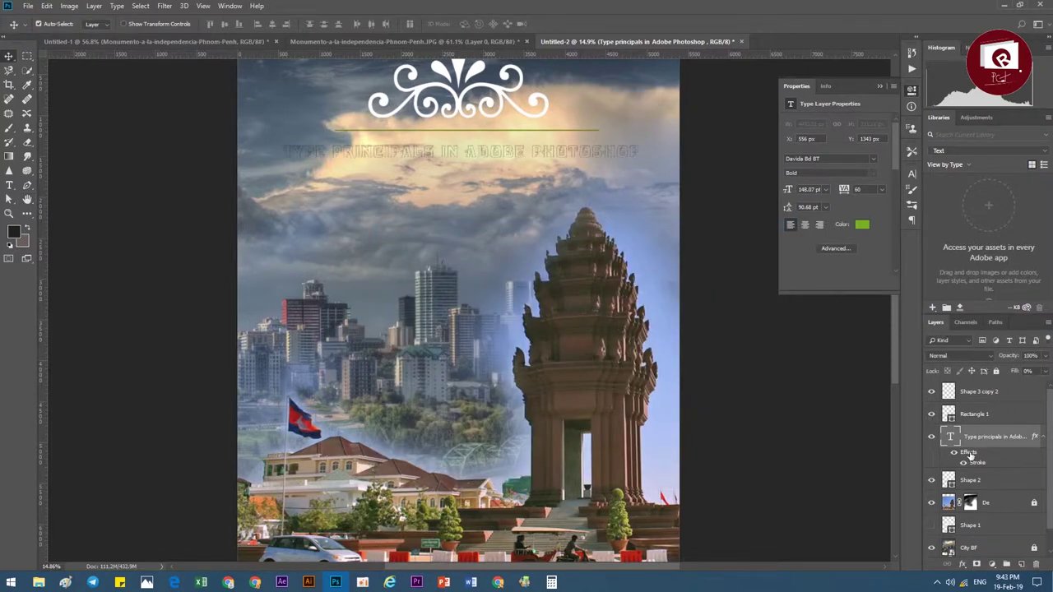
# - Delete the title's Stroke effect and set its layer Fill back to 100%
pyautogui.moveTo(1035, 566); pyautogui.dragTo(1035, 567)
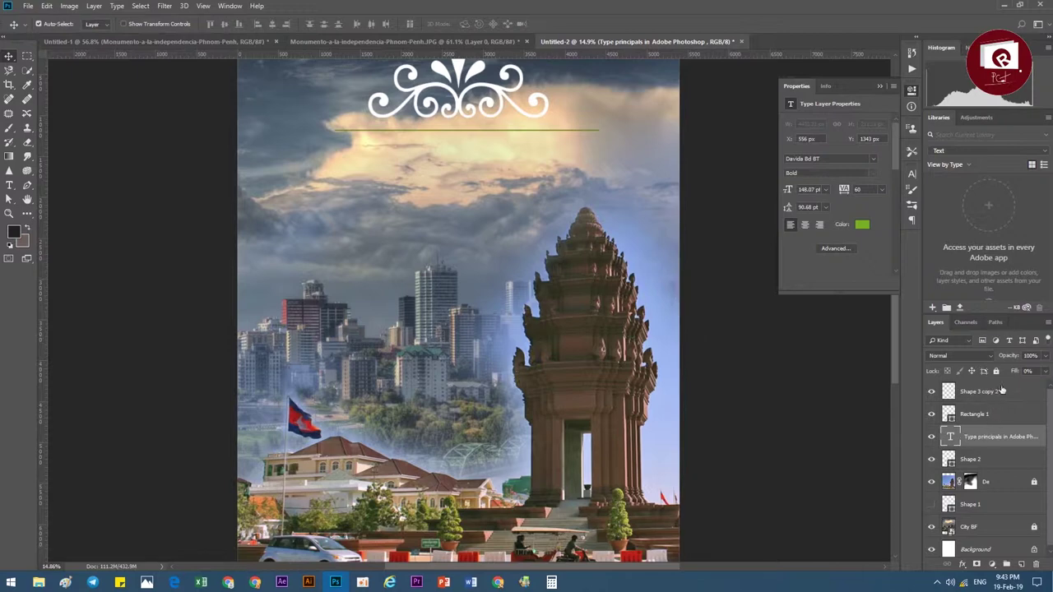
pyautogui.moveTo(1014, 372)
pyautogui.mouseDown()
pyautogui.moveTo(1051, 374)
pyautogui.moveTo(1024, 375)
pyautogui.mouseUp()
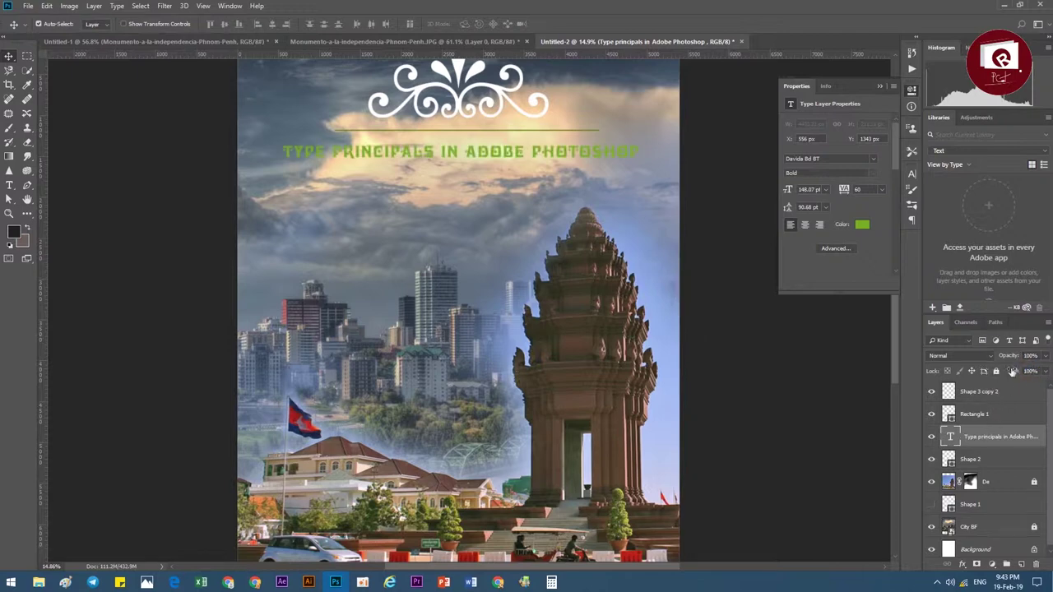
pyautogui.click(935, 330)
pyautogui.click(910, 94)
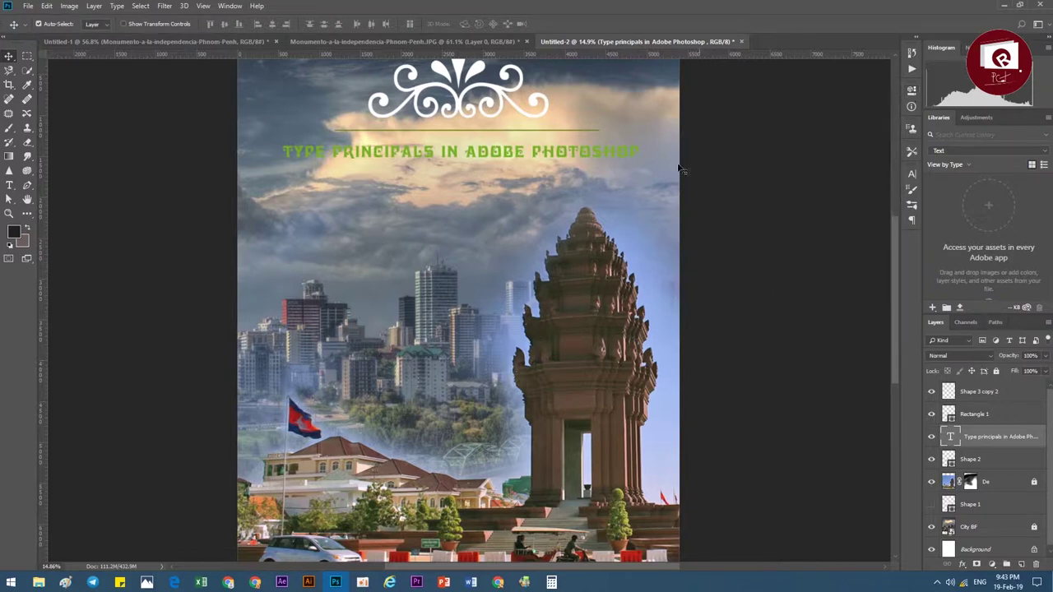
pyautogui.click(963, 568)
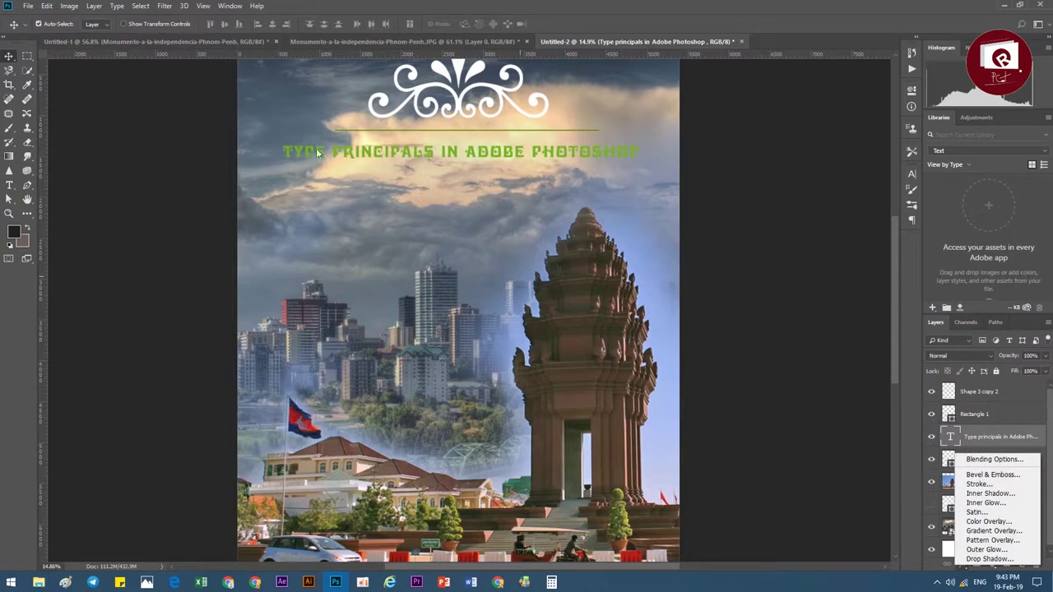
# - Save the title's current layer effects as a new style preset named 'Style 1', then close the Layer Style dialog
pyautogui.click(89, 6)
pyautogui.click(95, 7)
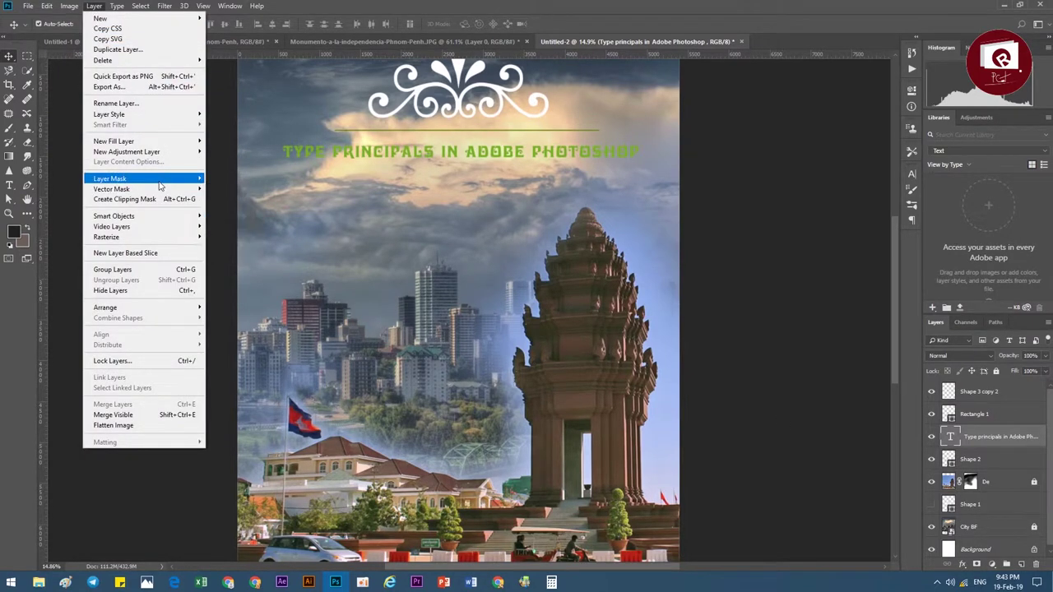
pyautogui.moveTo(109, 115)
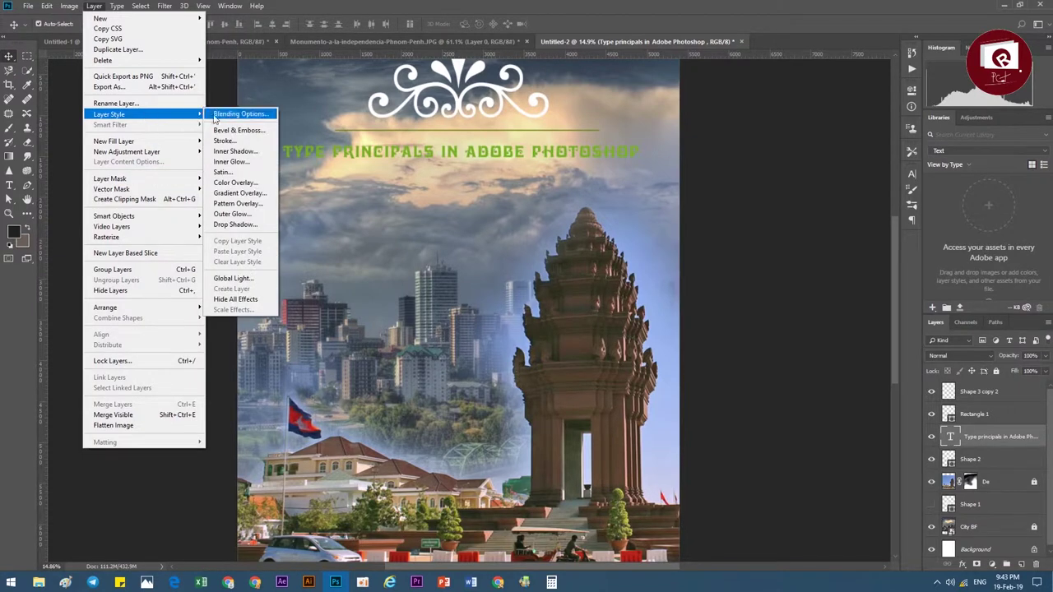
pyautogui.click(435, 207)
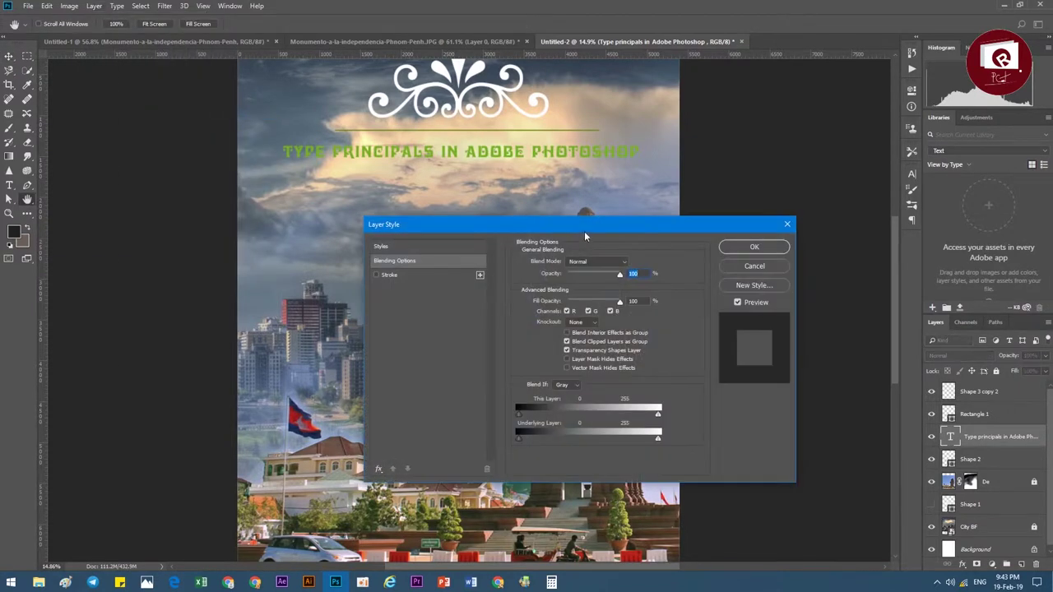
pyautogui.click(422, 246)
pyautogui.click(410, 257)
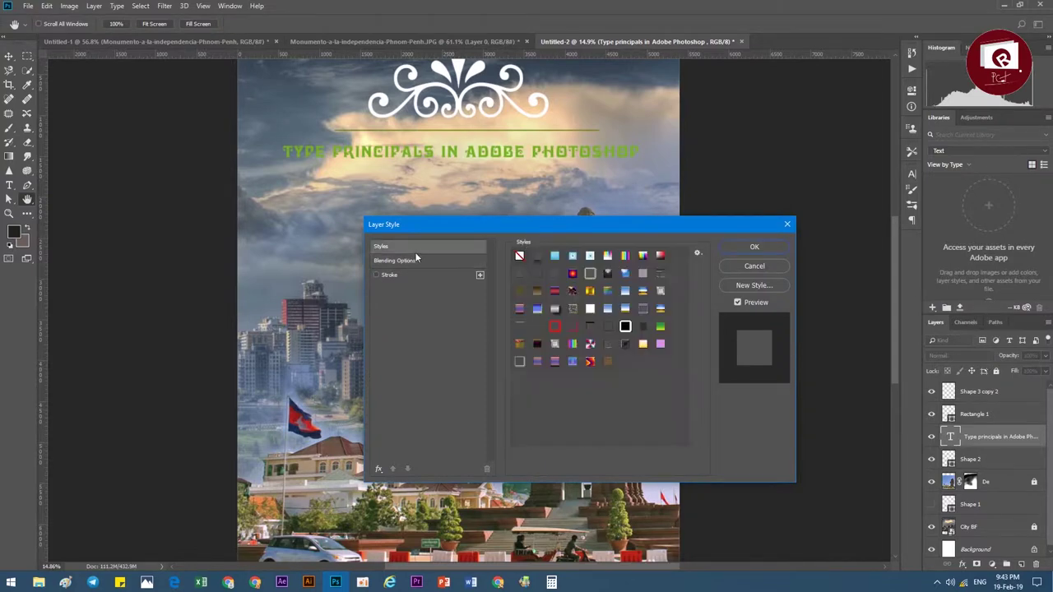
pyautogui.click(754, 285)
pyautogui.click(646, 173)
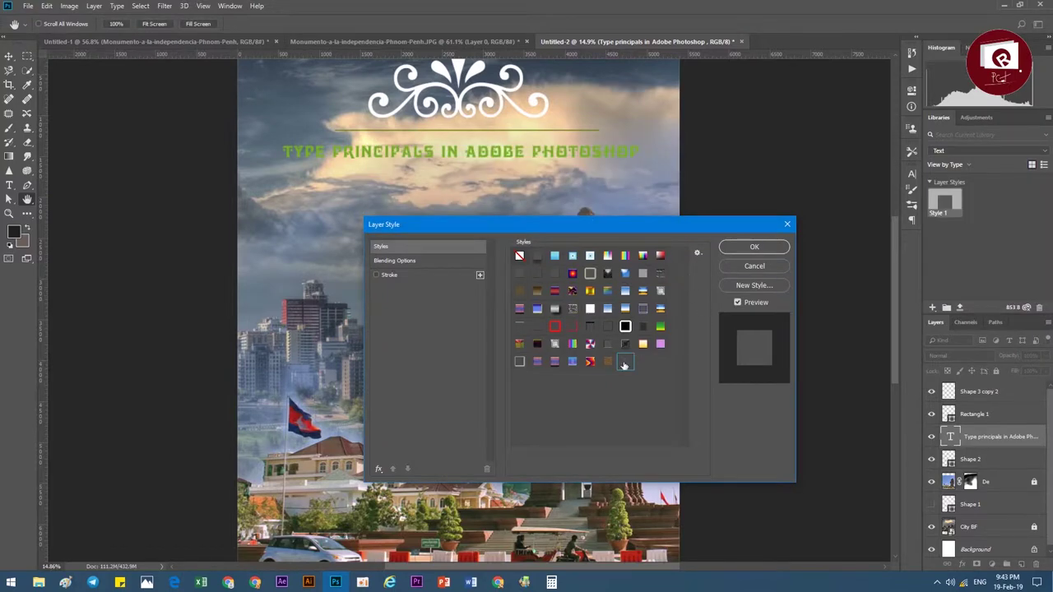
pyautogui.click(755, 265)
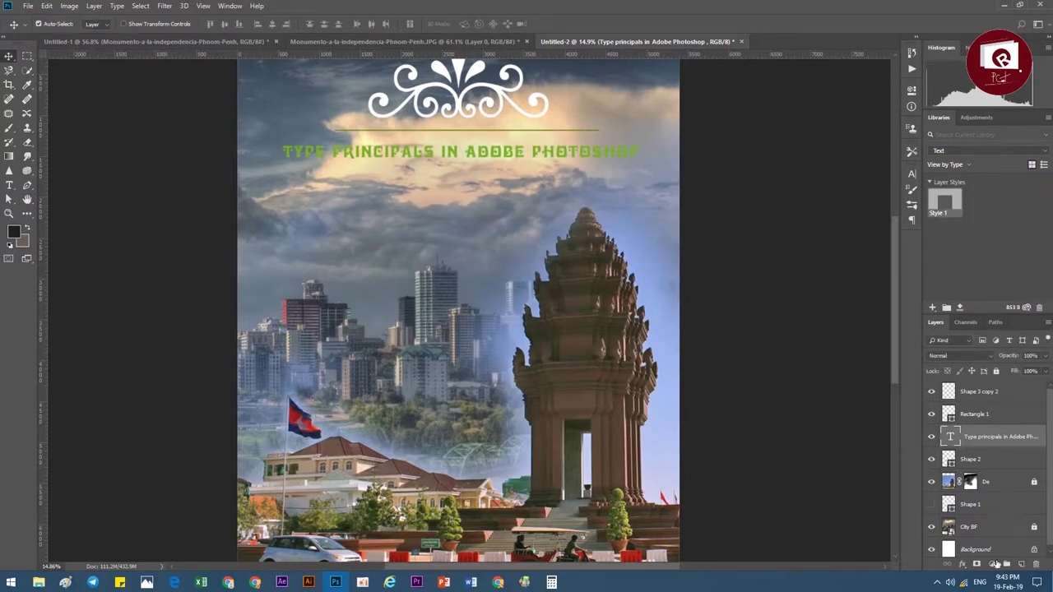
# - Add a Drop Shadow effect to the title and restore the full effects list
pyautogui.click(962, 564)
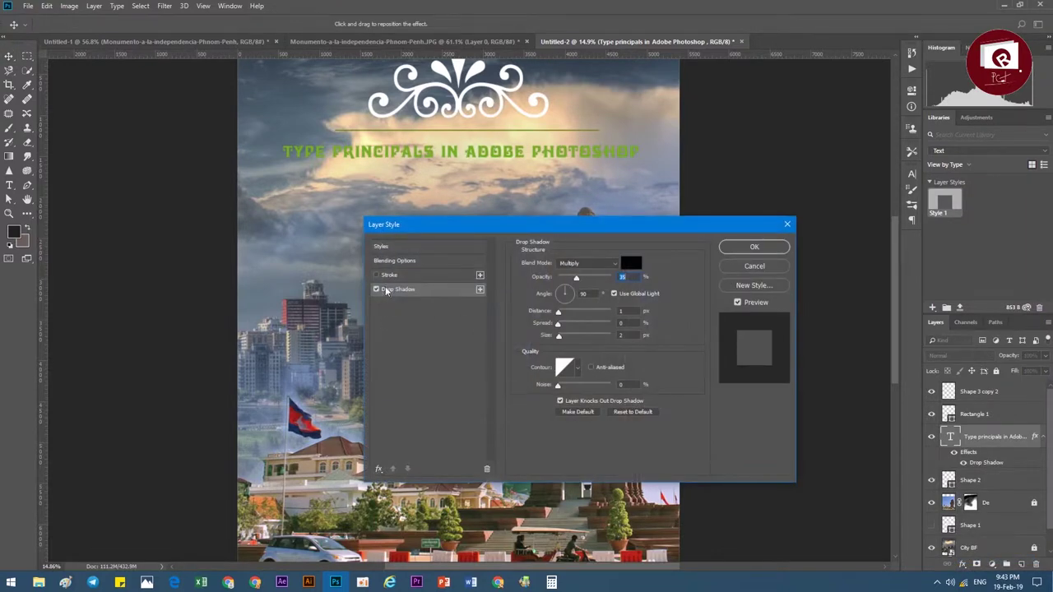
pyautogui.click(379, 470)
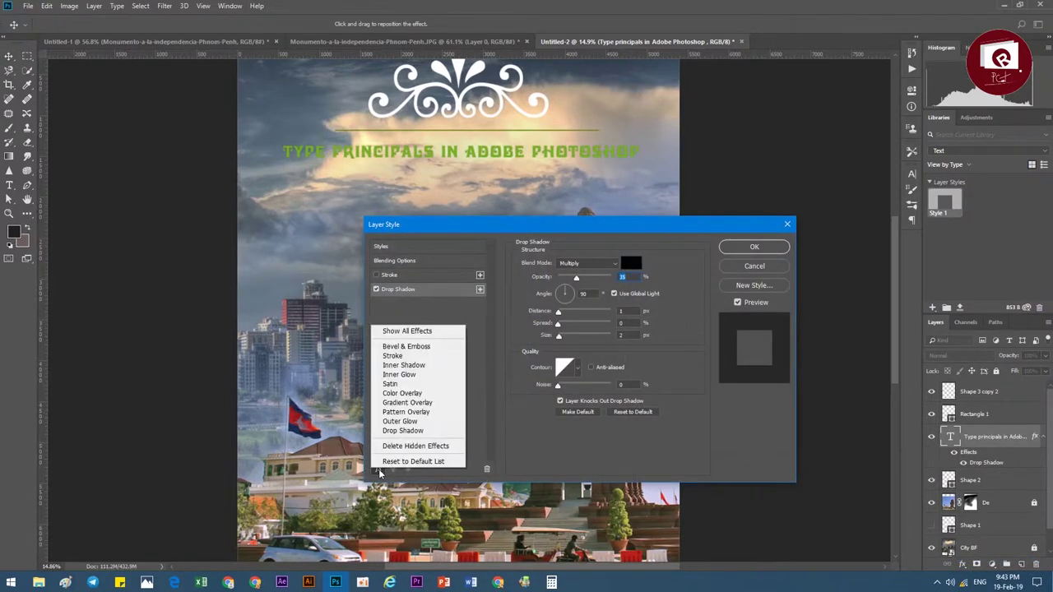
pyautogui.click(378, 470)
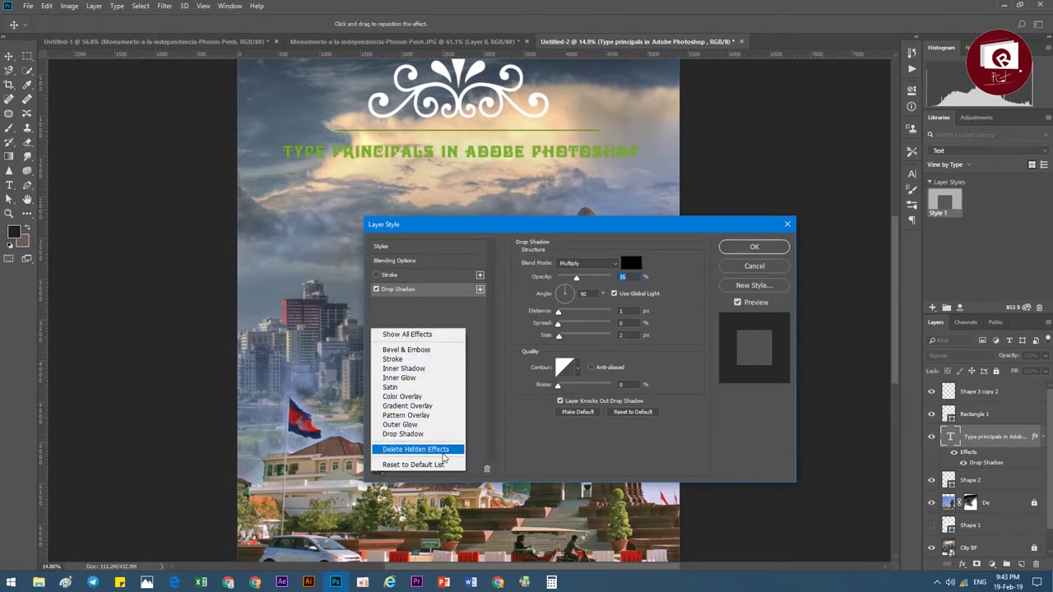
pyautogui.click(416, 466)
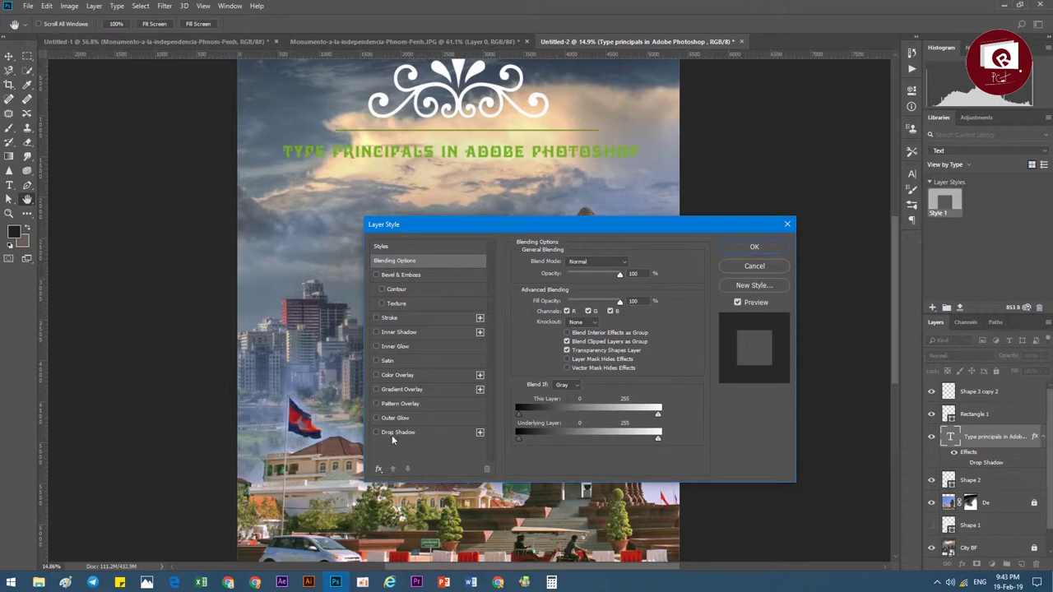
pyautogui.moveTo(478, 225); pyautogui.dragTo(515, 183)
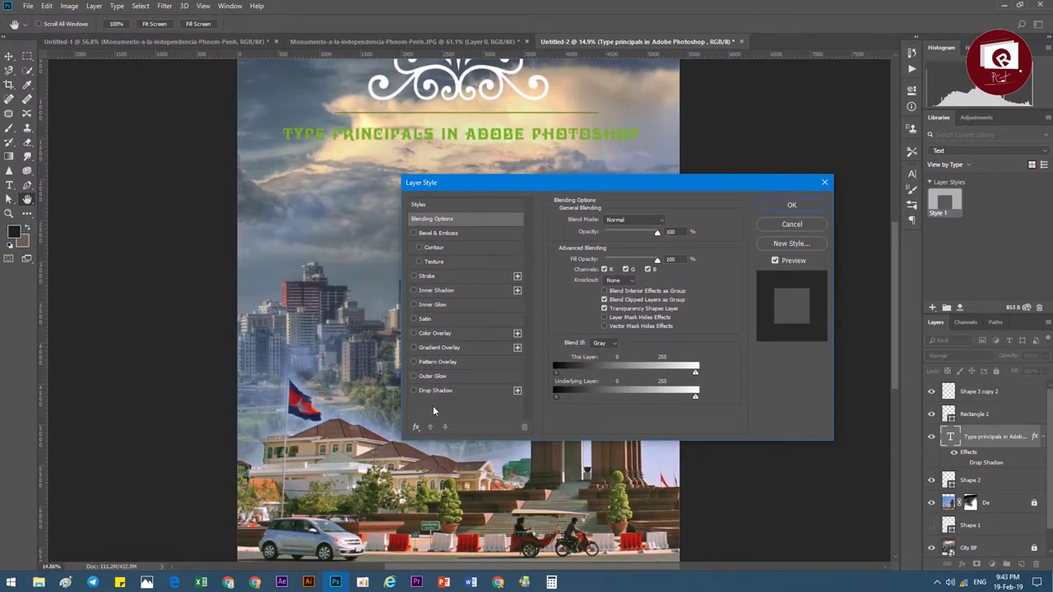
# - Set the drop shadow to dark grey, 100% opacity, 10 px size and 8% spread
pyautogui.click(429, 392)
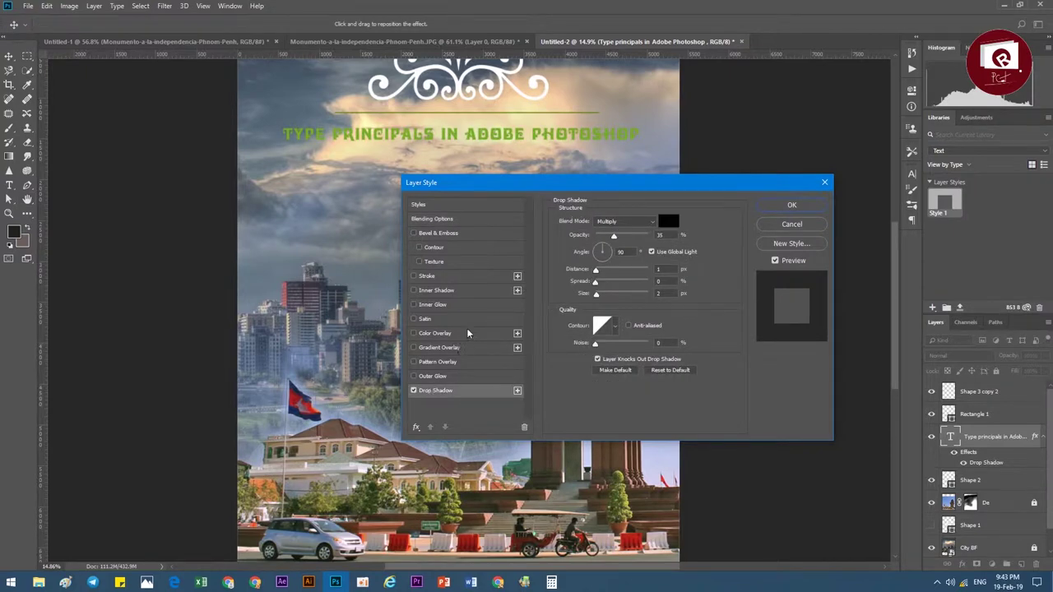
pyautogui.click(662, 222)
pyautogui.click(657, 180)
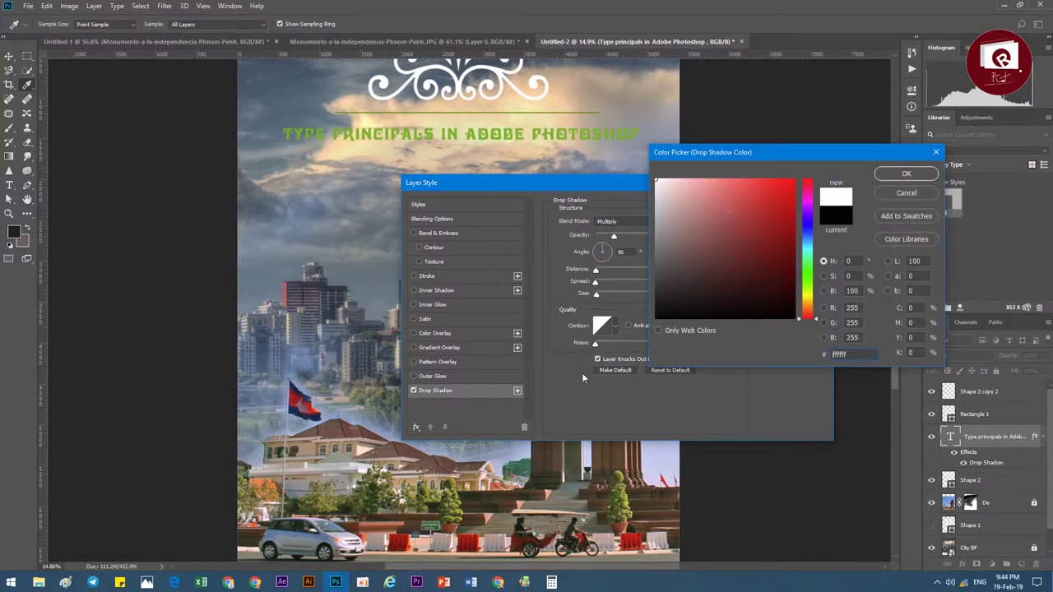
pyautogui.click(648, 298)
pyautogui.click(906, 173)
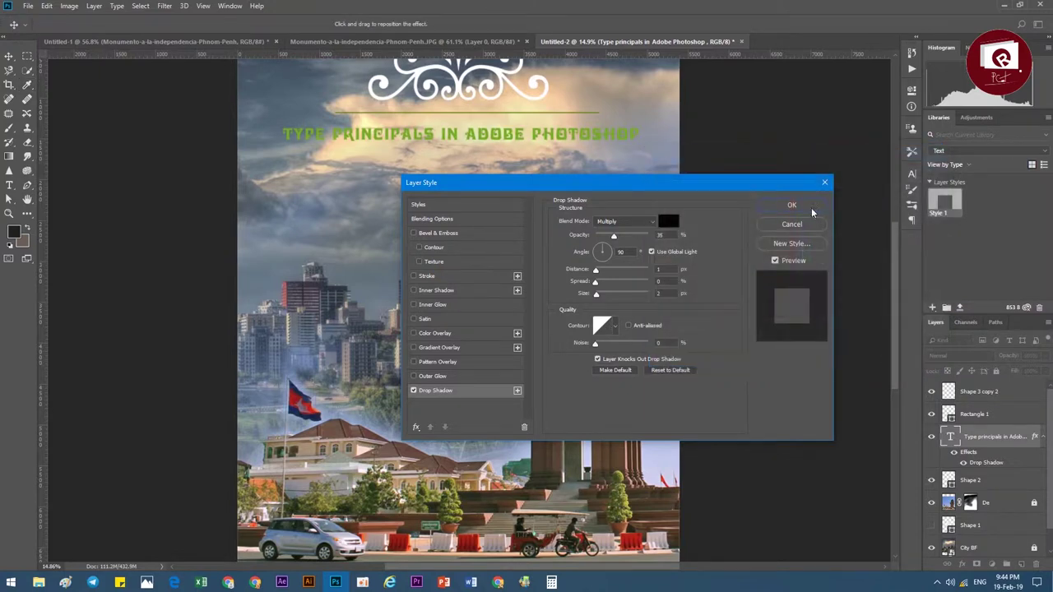
pyautogui.moveTo(614, 237); pyautogui.dragTo(689, 244)
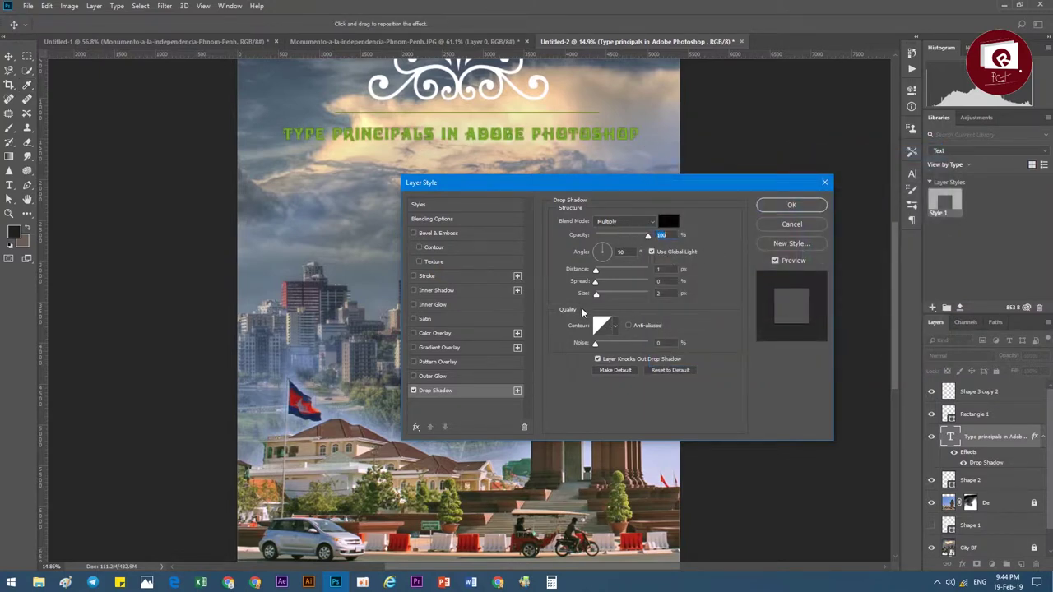
pyautogui.moveTo(597, 296); pyautogui.dragTo(595, 283)
# - Add a white Screen outer glow at 100% opacity, 13% spread and 46 px size, and apply both effects
pyautogui.click(434, 376)
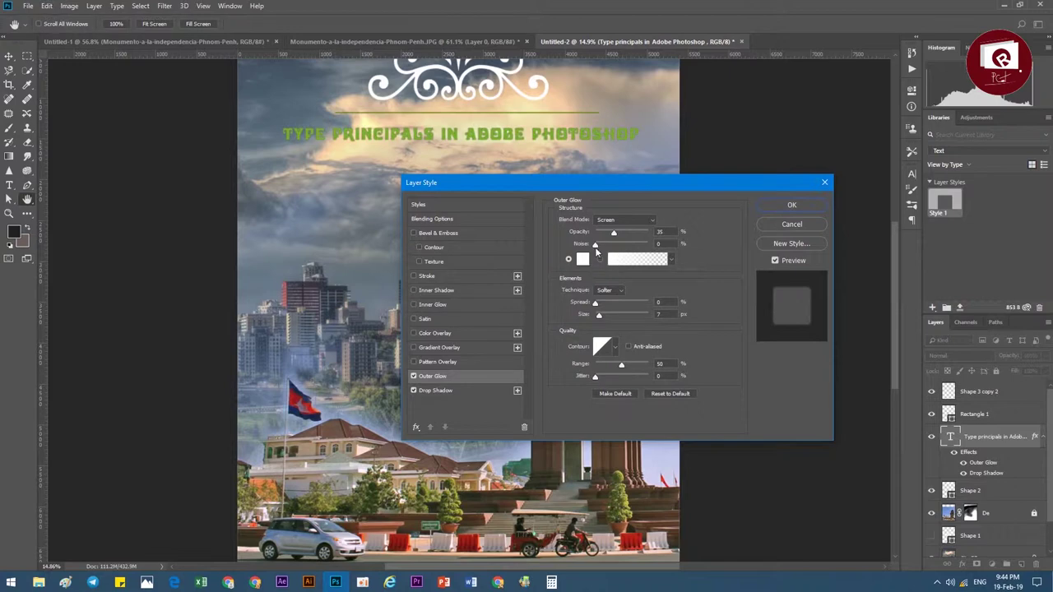
pyautogui.moveTo(613, 233); pyautogui.dragTo(647, 234)
pyautogui.click(625, 220)
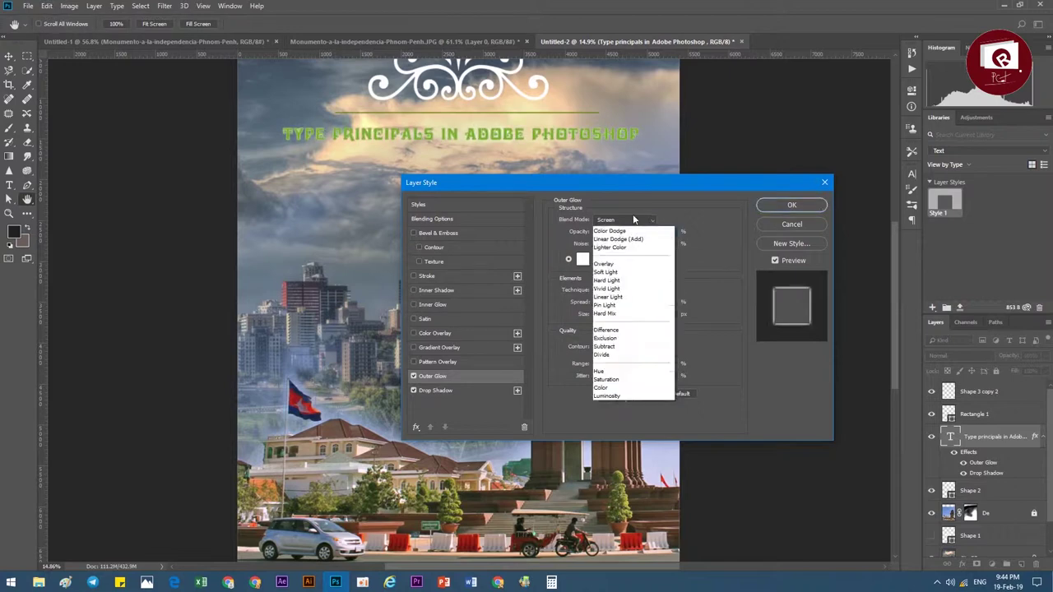
pyautogui.moveTo(603, 313)
pyautogui.mouseDown()
pyautogui.moveTo(631, 304)
pyautogui.moveTo(604, 304)
pyautogui.mouseUp()
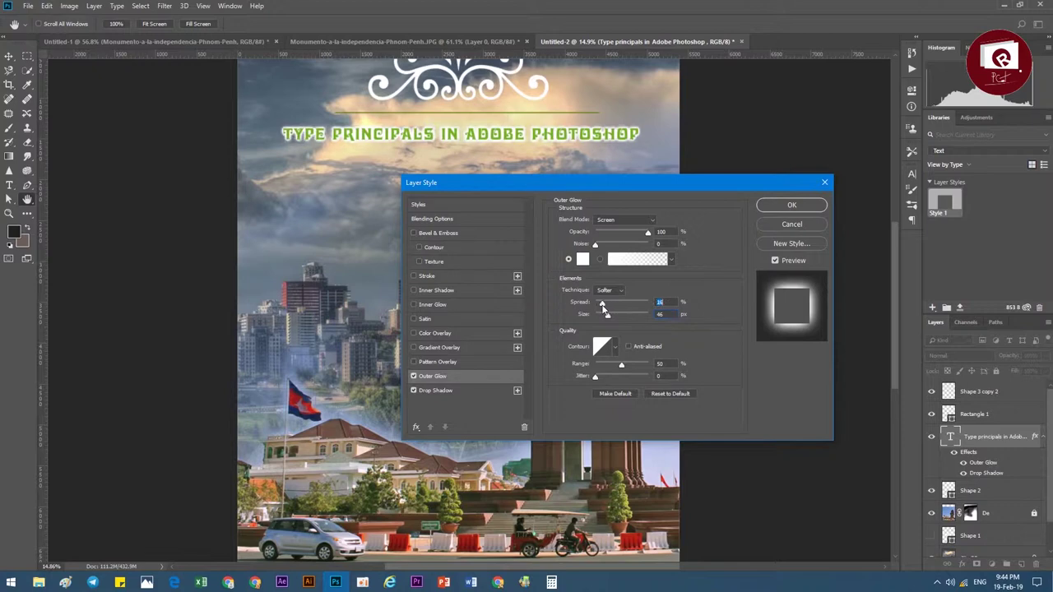
pyautogui.click(790, 205)
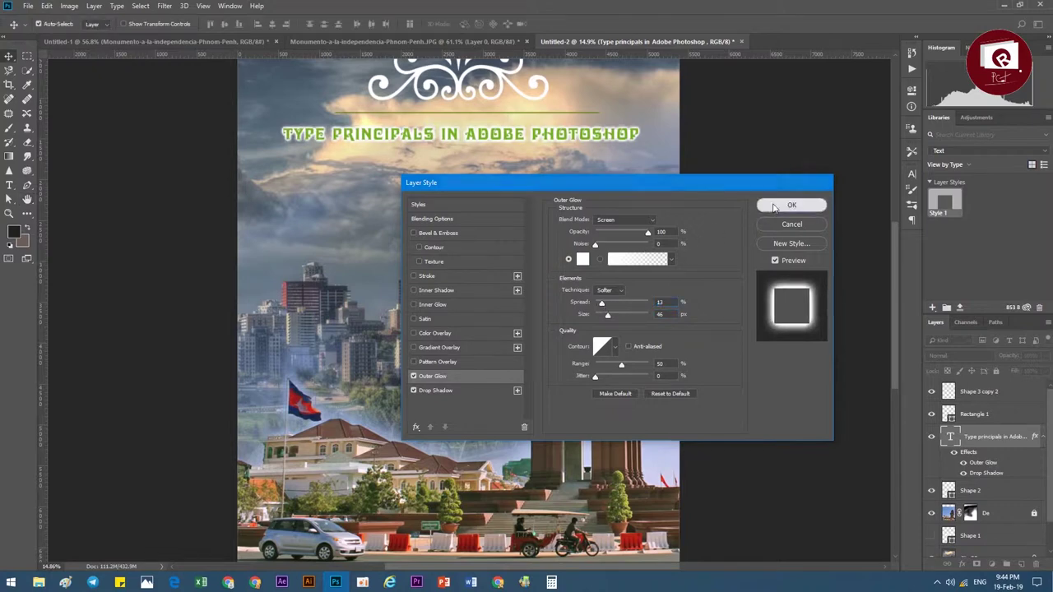
# - Select the Custom Shape Tool from the shape tools flyout
pyautogui.scroll(-3, 518, 238)
pyautogui.scroll(2, 517, 234)
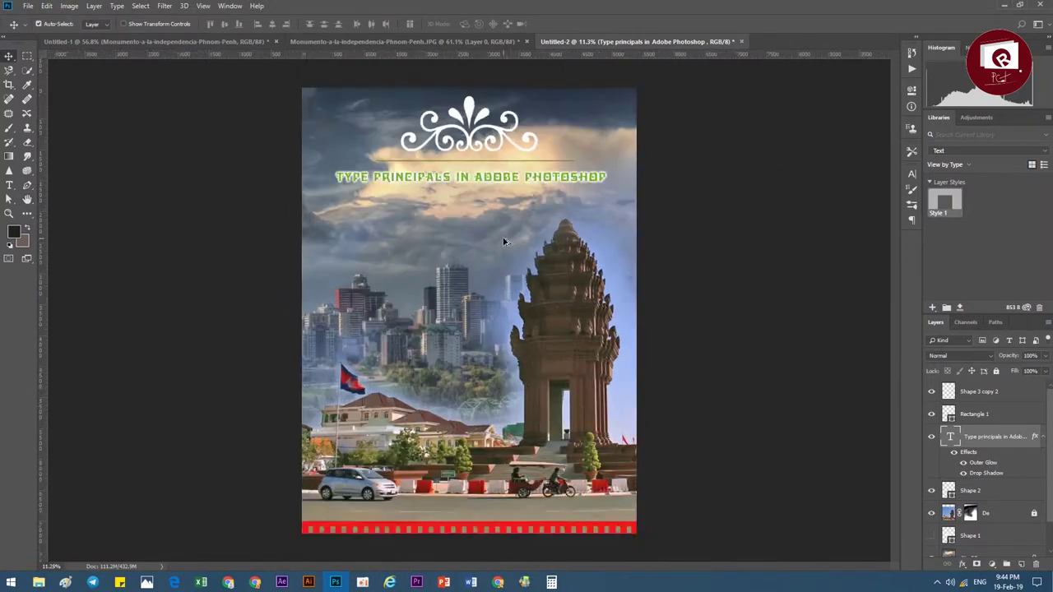
pyautogui.scroll(2, 501, 238)
pyautogui.scroll(2, 507, 193)
pyautogui.moveTo(477, 170); pyautogui.dragTo(467, 240)
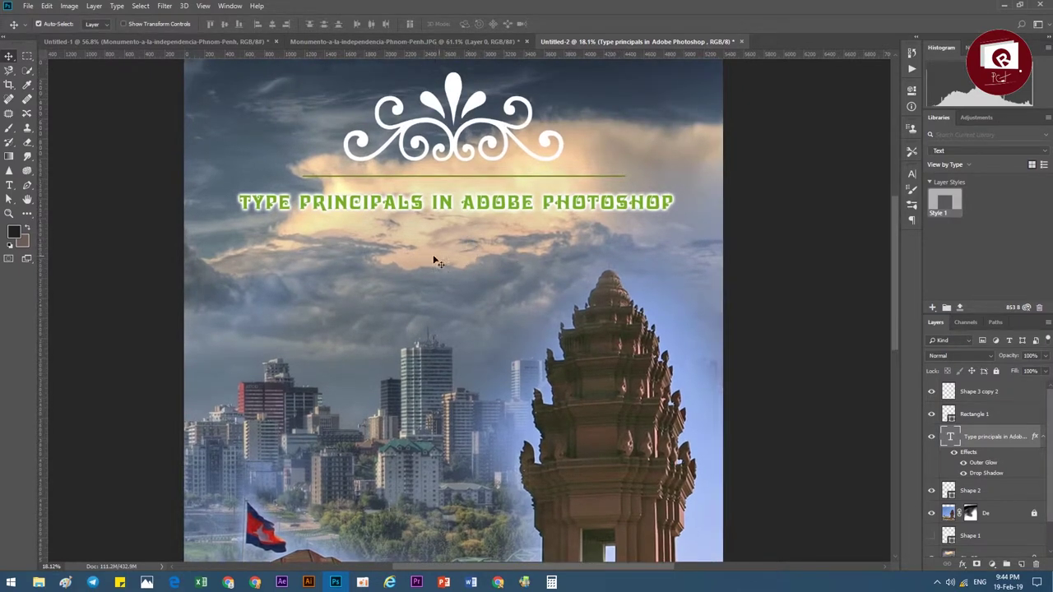
pyautogui.scroll(-2, 435, 260)
pyautogui.scroll(1, 387, 324)
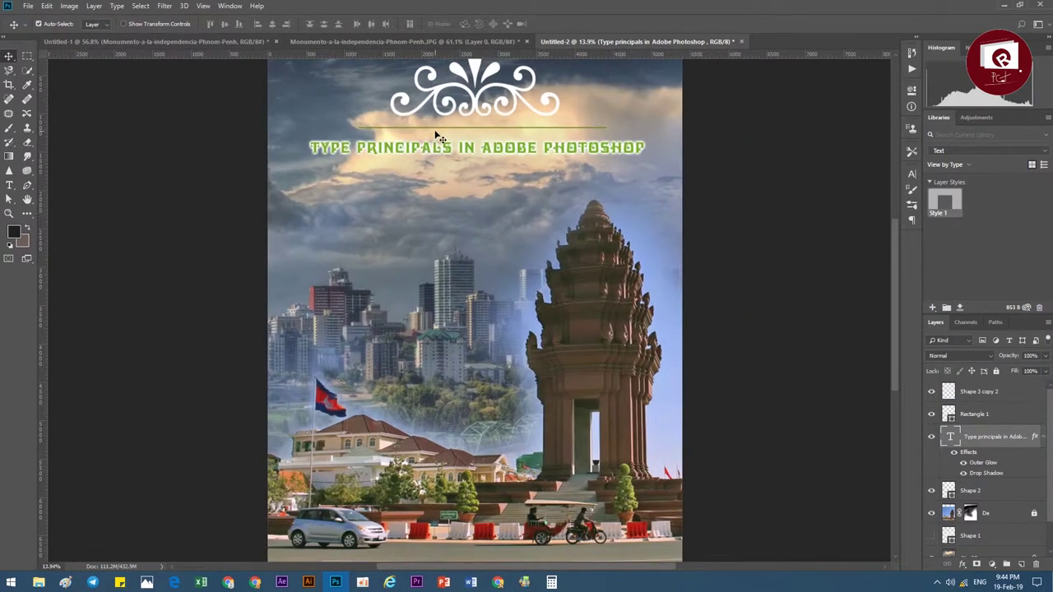
pyautogui.click(27, 214)
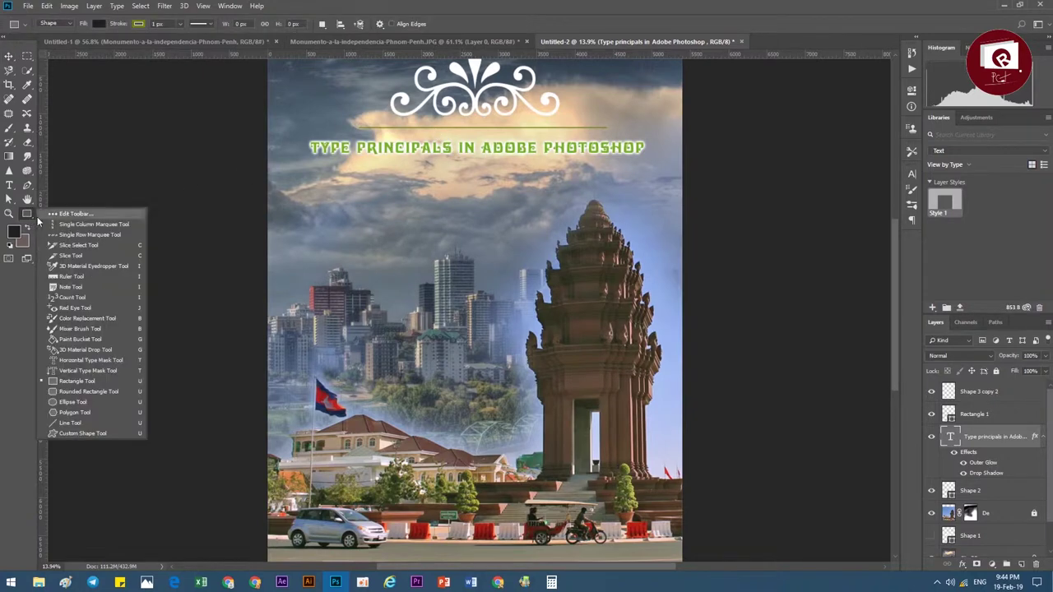
pyautogui.click(82, 434)
# - Pick the swirling ornament shape and draw it just below the title as Shape 3
pyautogui.click(418, 25)
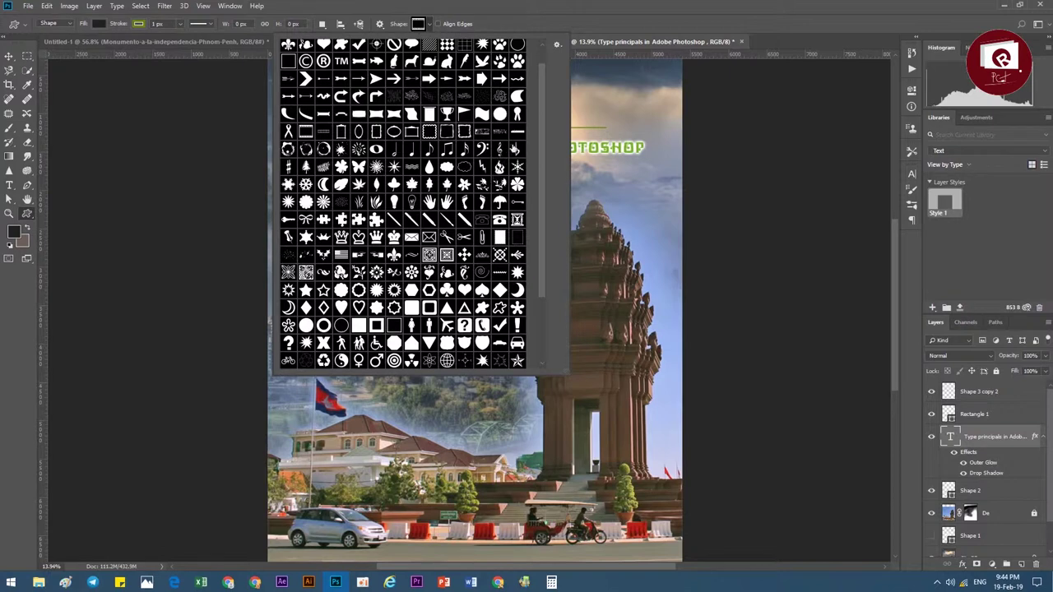
pyautogui.click(499, 97)
pyautogui.click(617, 7)
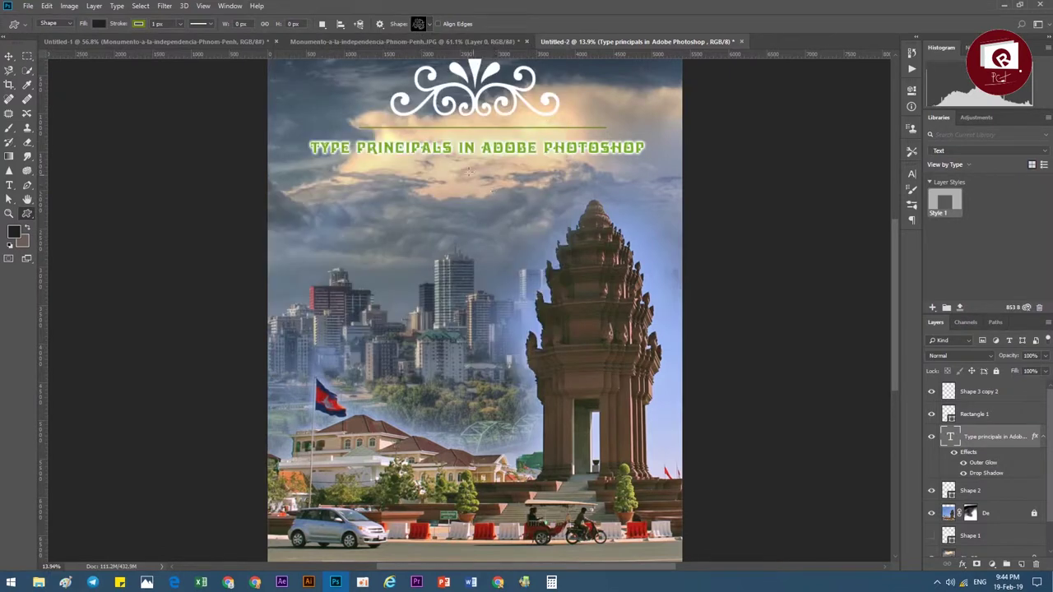
pyautogui.moveTo(451, 177); pyautogui.dragTo(414, 162)
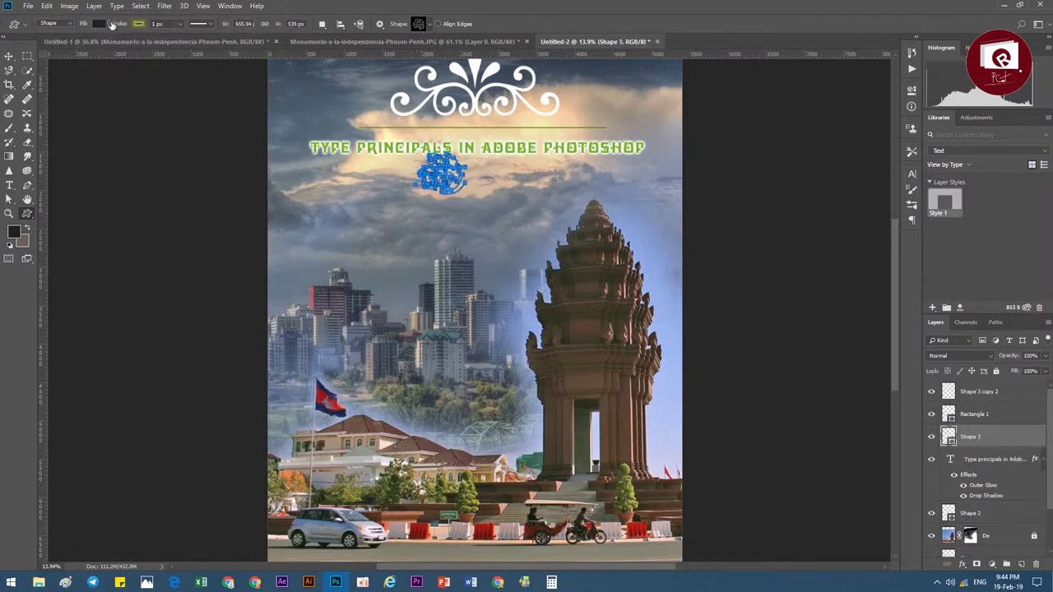
# - Fill the ornament with the flag's red (#c81219), sampled with the eyedropper
pyautogui.click(98, 24)
pyautogui.click(150, 45)
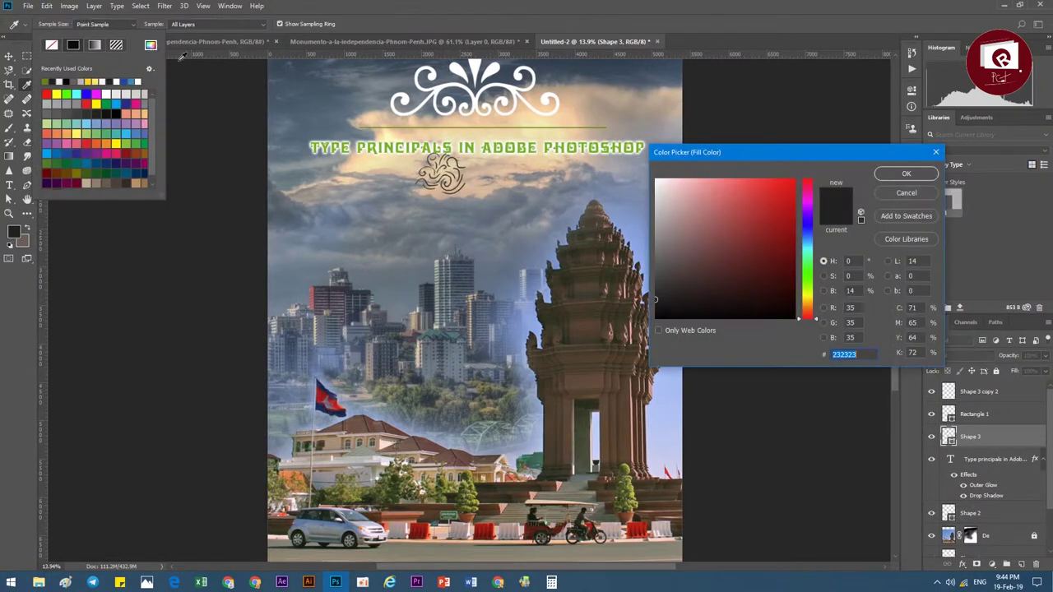
pyautogui.click(338, 401)
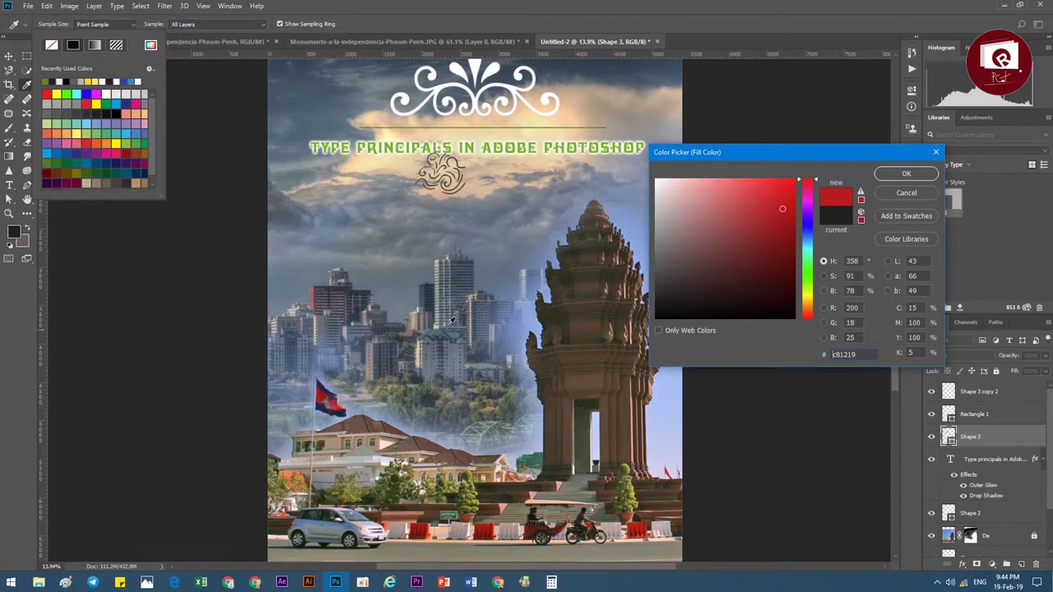
pyautogui.click(906, 174)
pyautogui.click(140, 23)
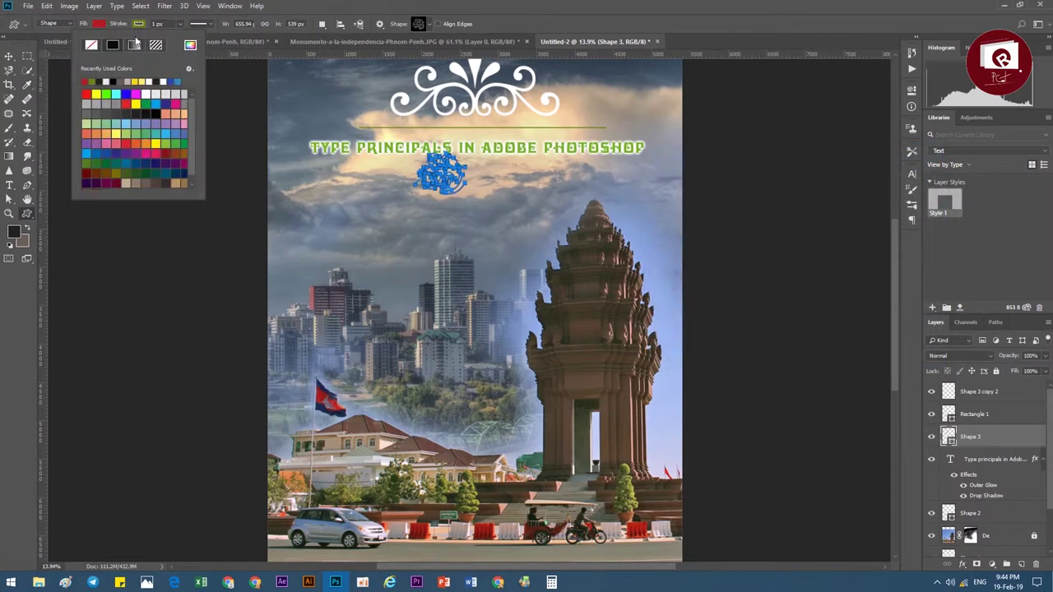
# - Select the red ornament and align it to the horizontal centre of the canvas
pyautogui.press('v')
pyautogui.scroll(2, 491, 193)
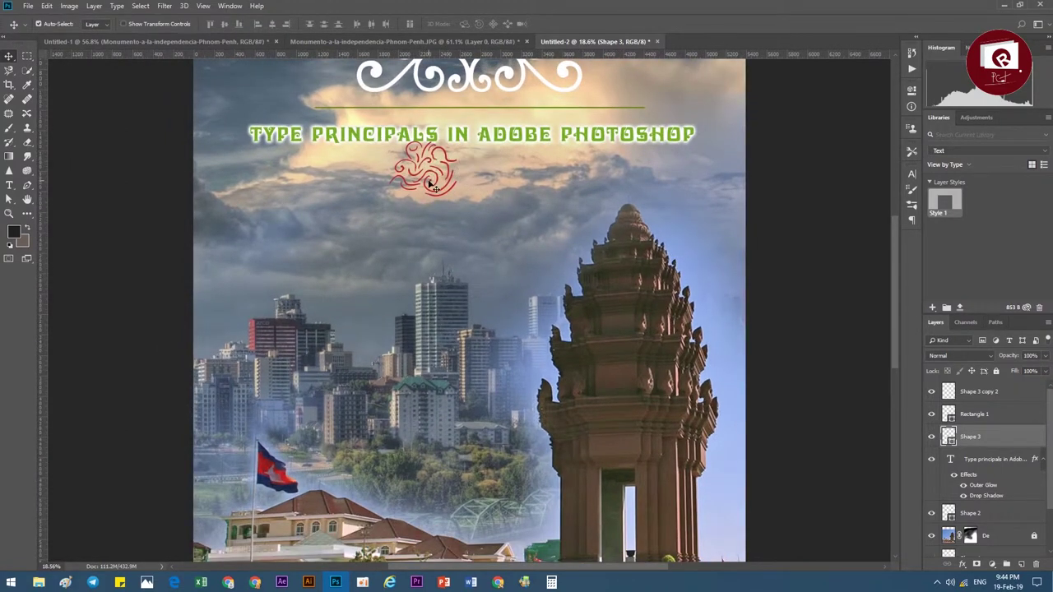
pyautogui.click(430, 184)
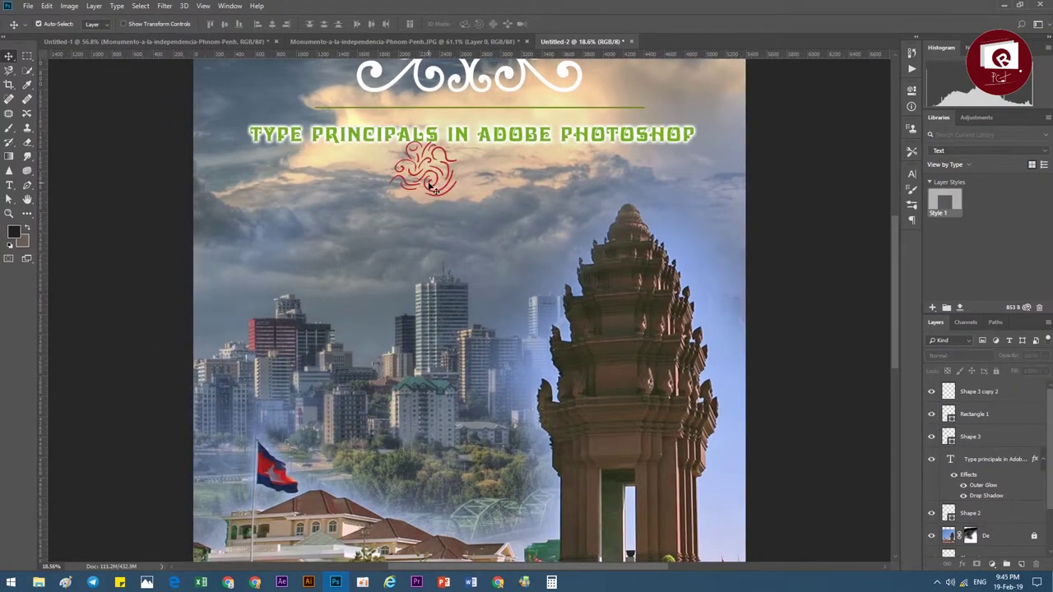
pyautogui.moveTo(396, 178); pyautogui.dragTo(394, 174)
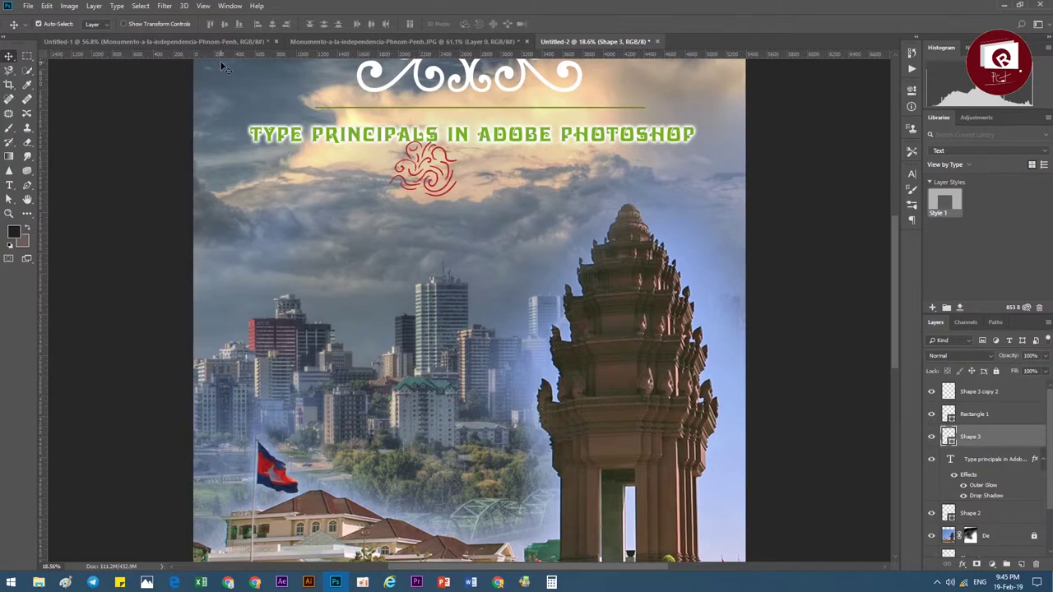
pyautogui.hotkey('ctrl', 'a')
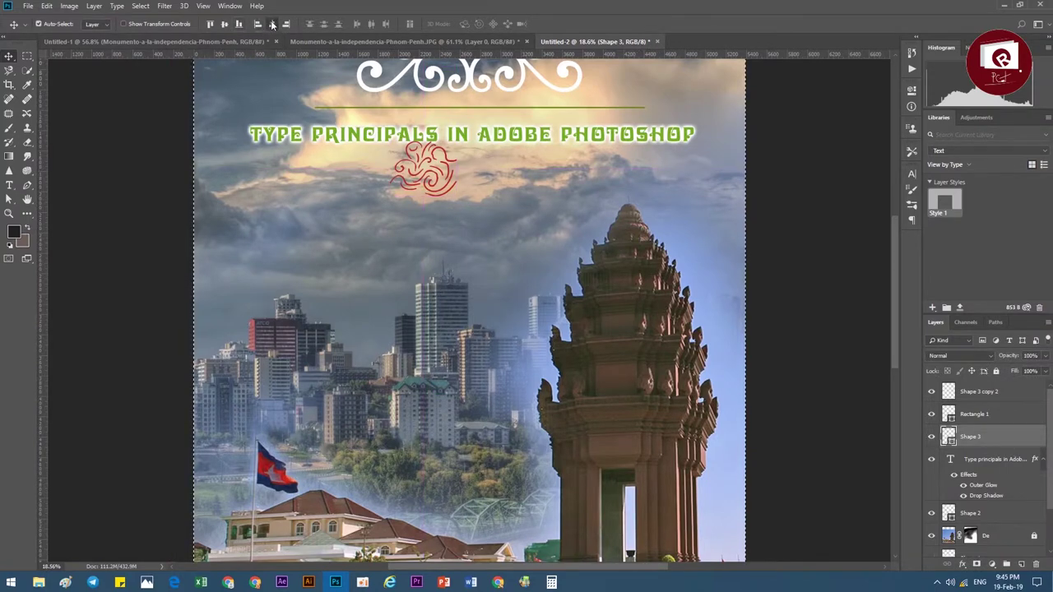
pyautogui.click(272, 25)
pyautogui.hotkey('ctrl', 'd')
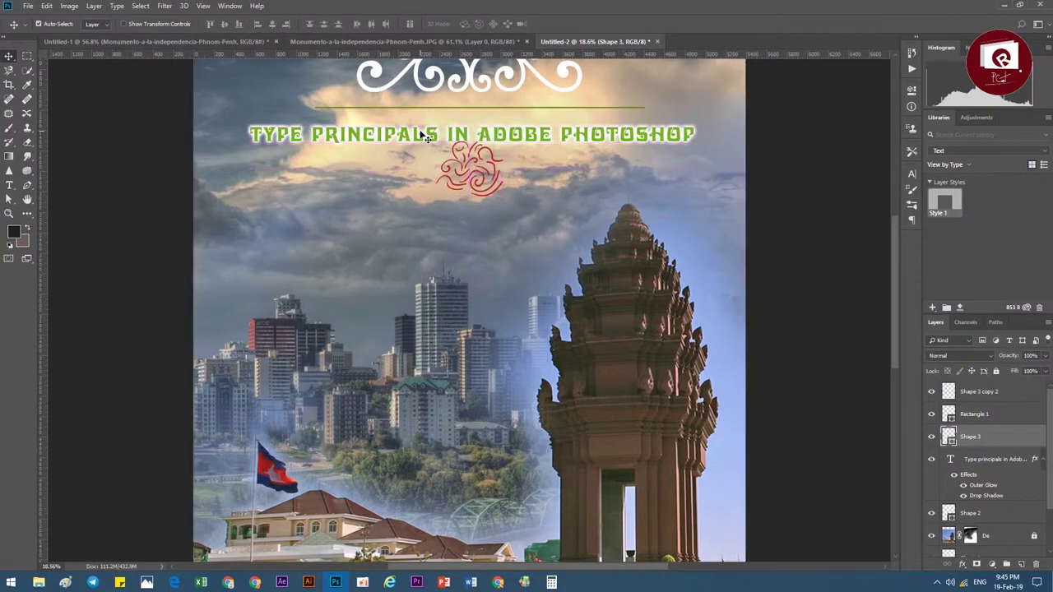
# - Shrink the ornament to about half size with Free Transform
pyautogui.hotkey('ctrl', 't')
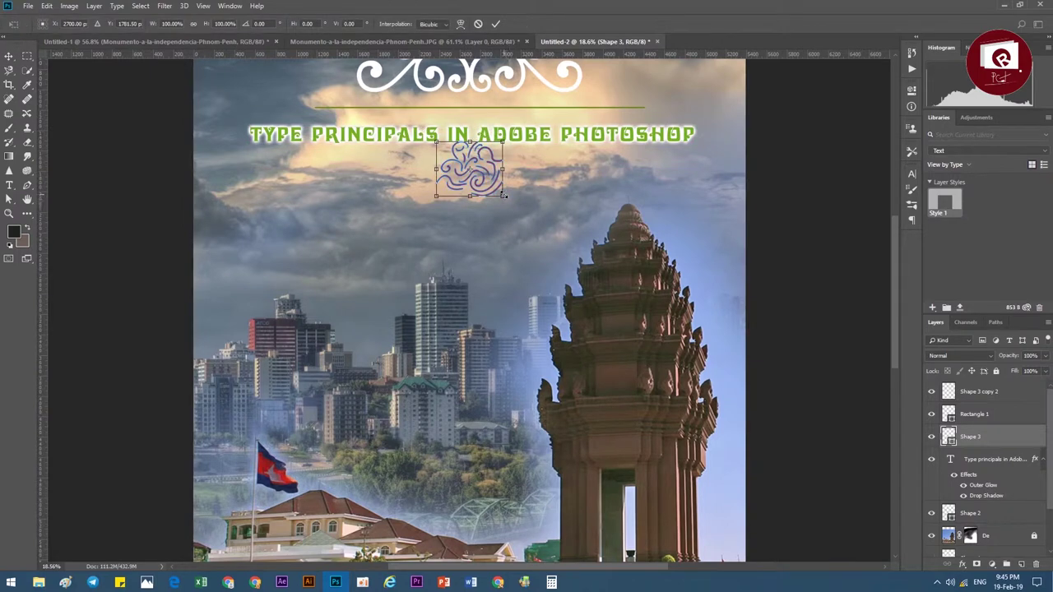
pyautogui.moveTo(504, 196); pyautogui.dragTo(499, 190)
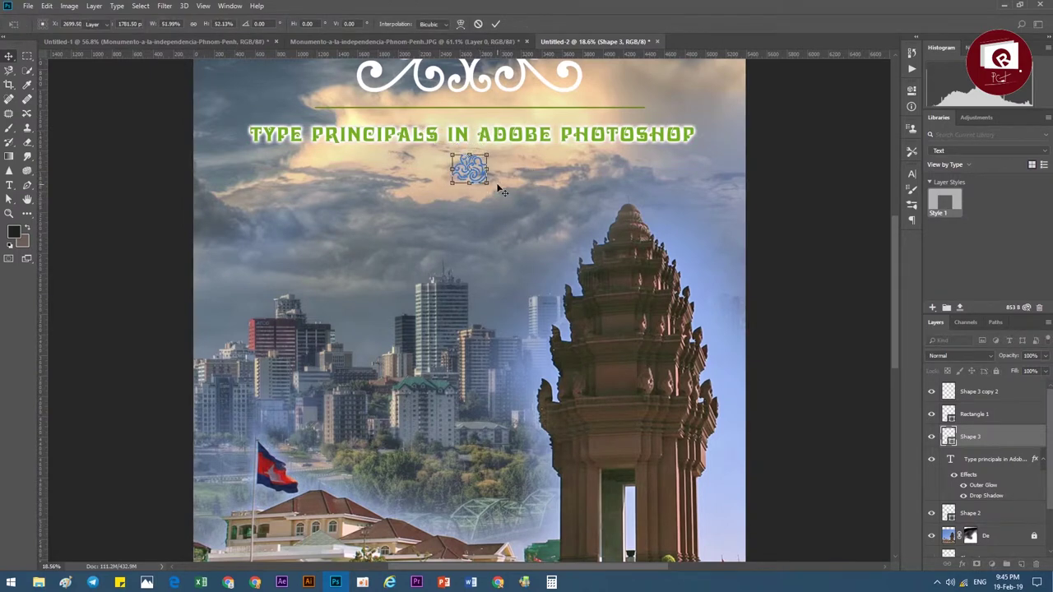
pyautogui.press('Return')
pyautogui.scroll(-2, 494, 195)
pyautogui.scroll(1, 517, 211)
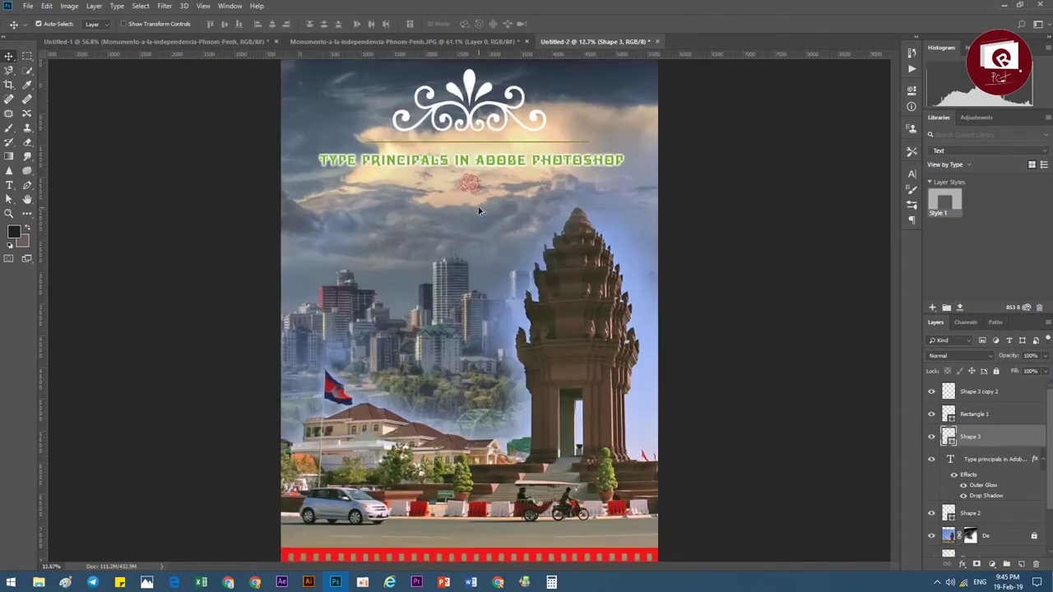
pyautogui.scroll(2, 479, 212)
pyautogui.scroll(-3, 485, 183)
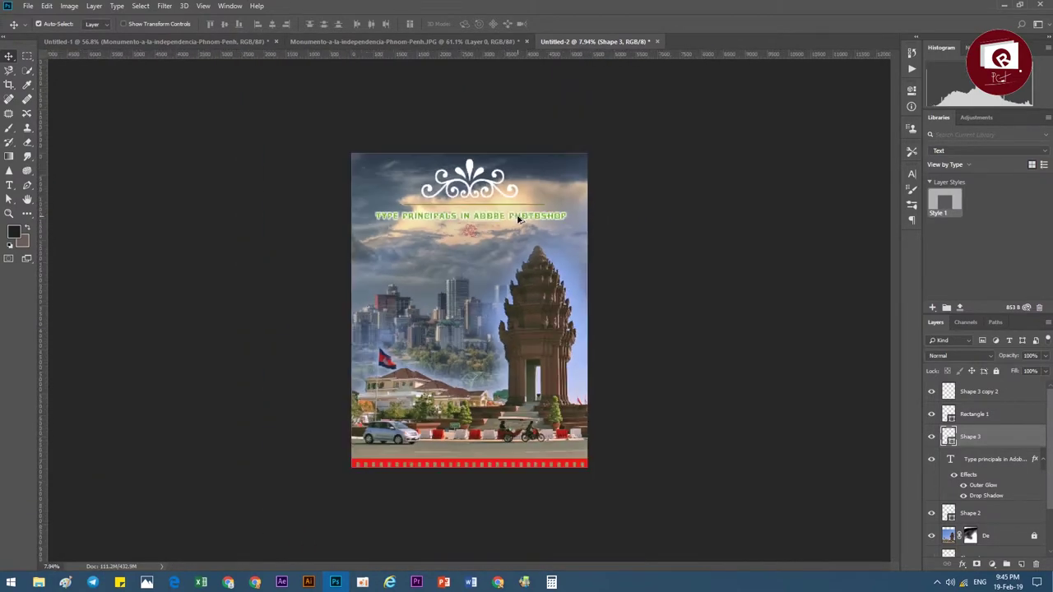
pyautogui.scroll(1, 446, 304)
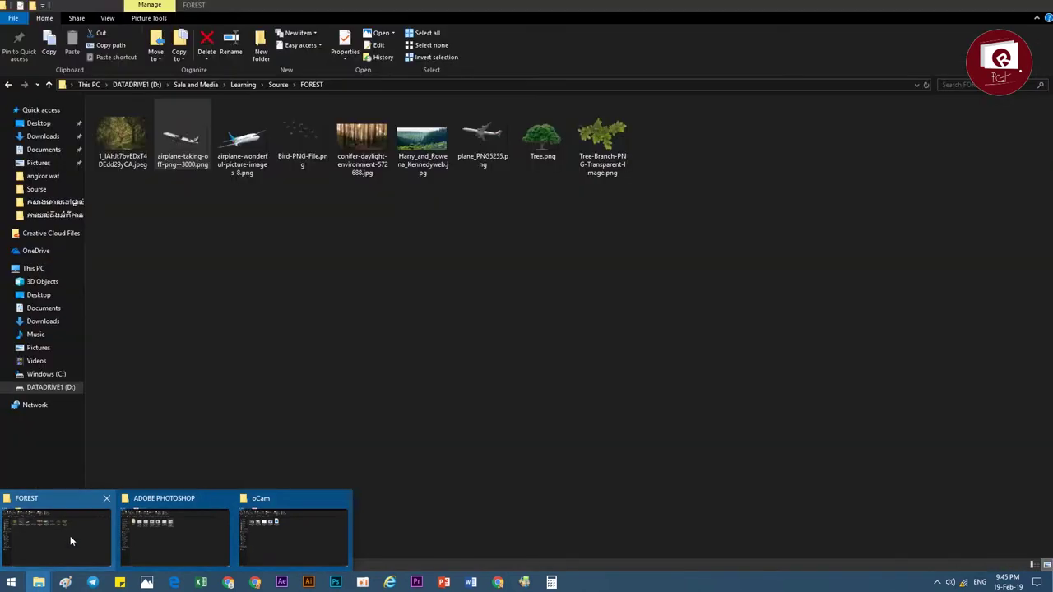
# - Drag Tree.png from the FOREST folder onto the poster as a placed Tree layer
pyautogui.click(70, 536)
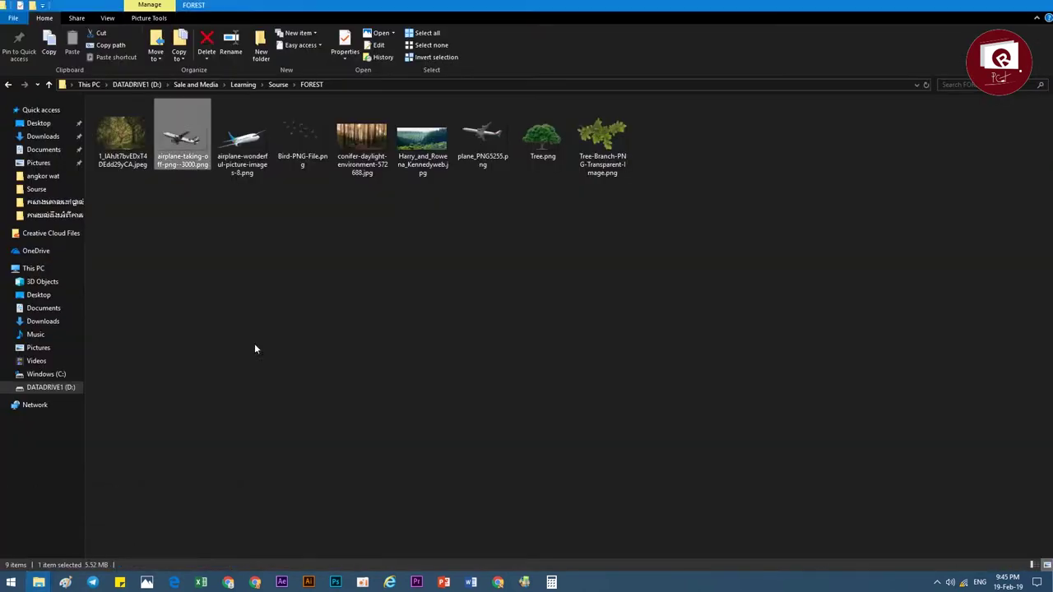
pyautogui.click(243, 140)
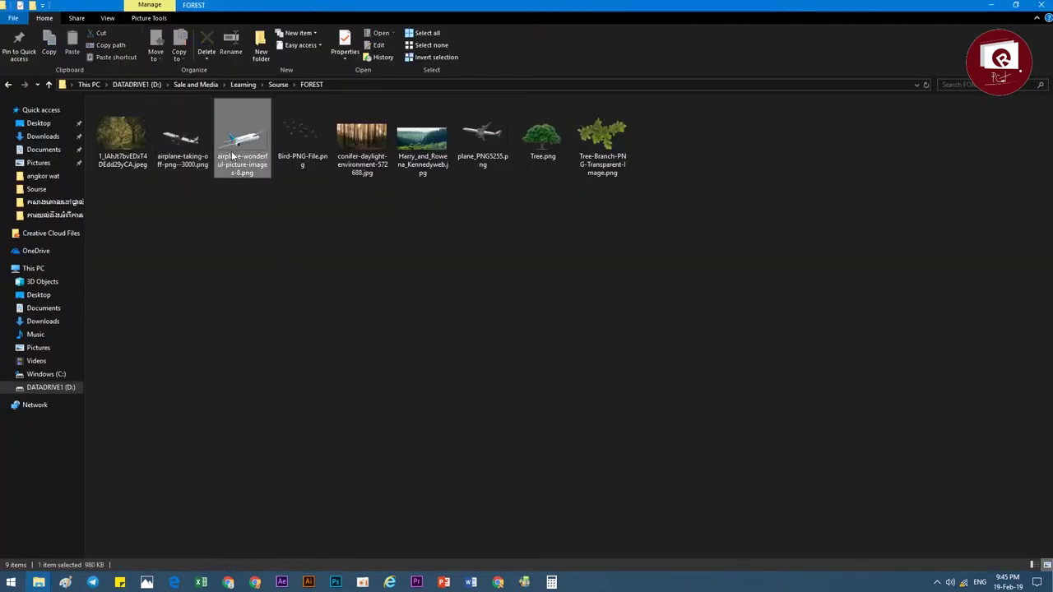
pyautogui.click(304, 161)
pyautogui.click(542, 139)
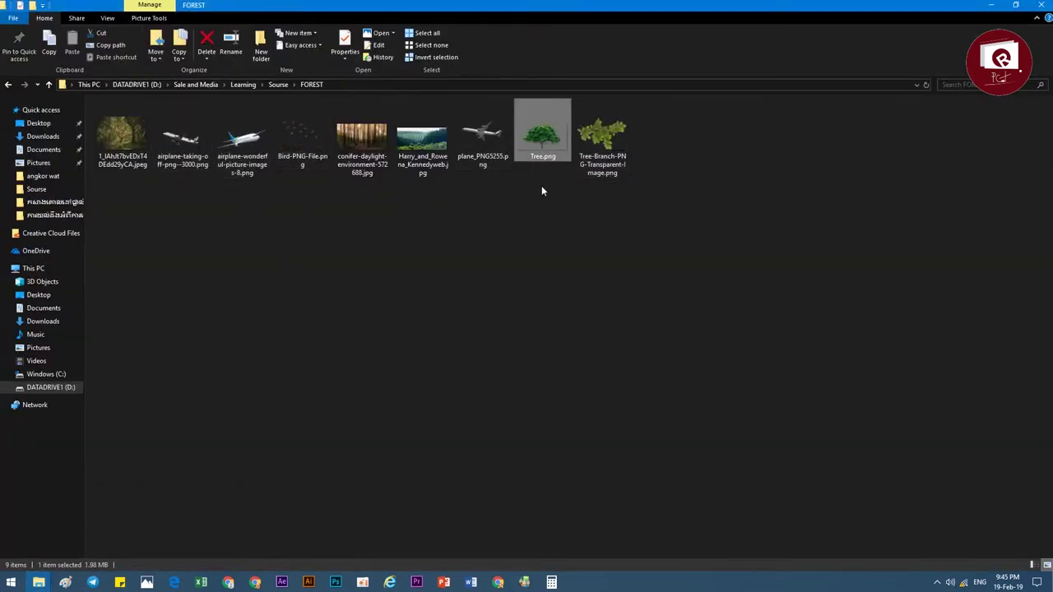
pyautogui.moveTo(535, 145)
pyautogui.mouseDown()
pyautogui.moveTo(340, 587)
pyautogui.moveTo(506, 346)
pyautogui.moveTo(675, 545)
pyautogui.moveTo(524, 295)
pyautogui.mouseUp()
pyautogui.hotkey('ctrl', '-')
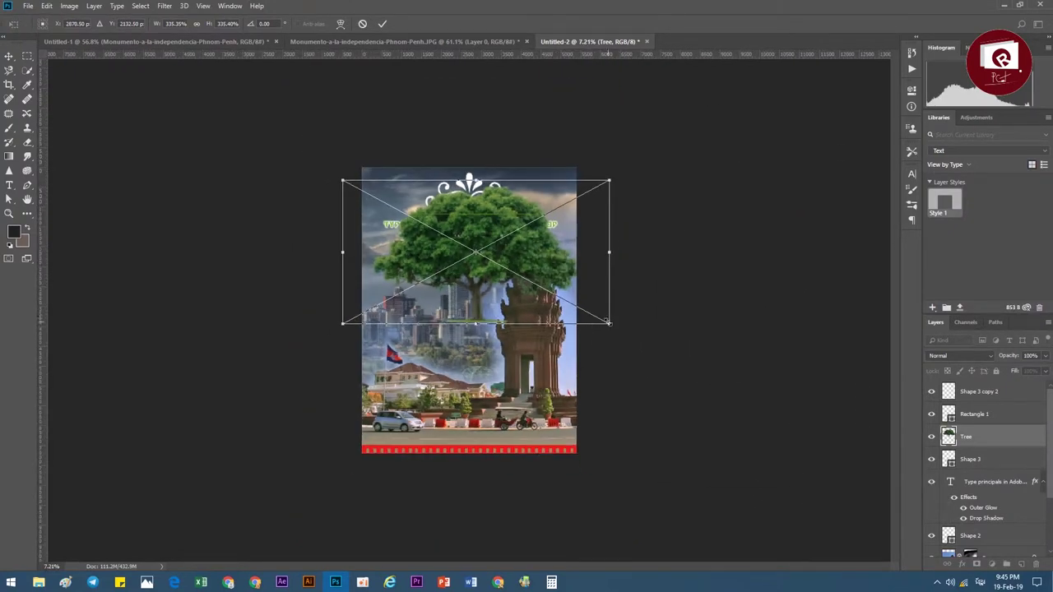
# - Enlarge and reposition the placed tree, then delete it from the poster
pyautogui.moveTo(608, 324); pyautogui.dragTo(806, 510)
pyautogui.moveTo(550, 393)
pyautogui.mouseDown()
pyautogui.moveTo(696, 246)
pyautogui.moveTo(606, 399)
pyautogui.moveTo(463, 323)
pyautogui.moveTo(402, 394)
pyautogui.moveTo(591, 179)
pyautogui.moveTo(408, 286)
pyautogui.mouseUp()
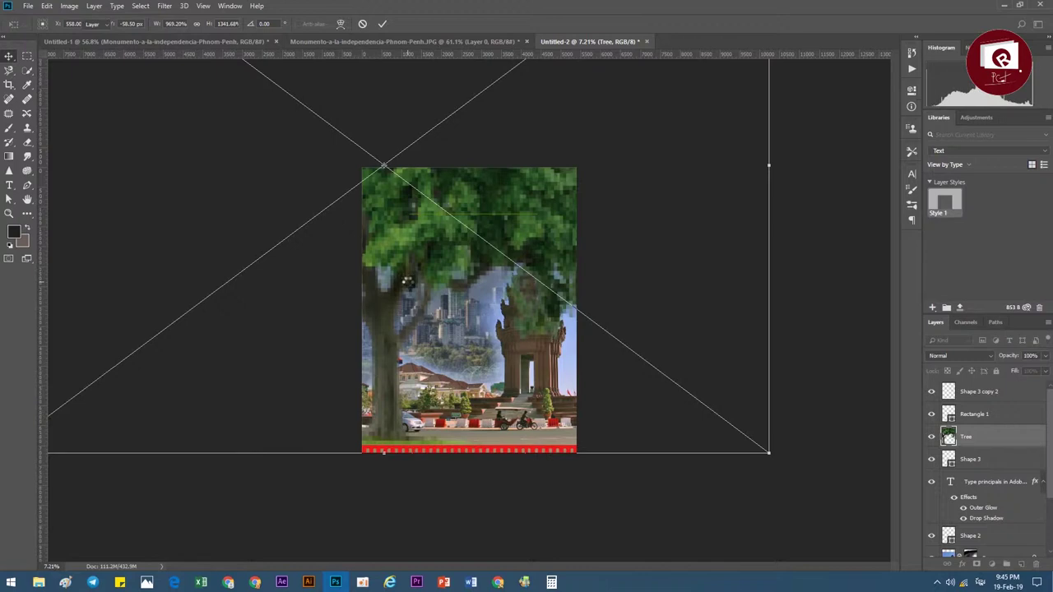
pyautogui.press('Return')
pyautogui.press('Delete')
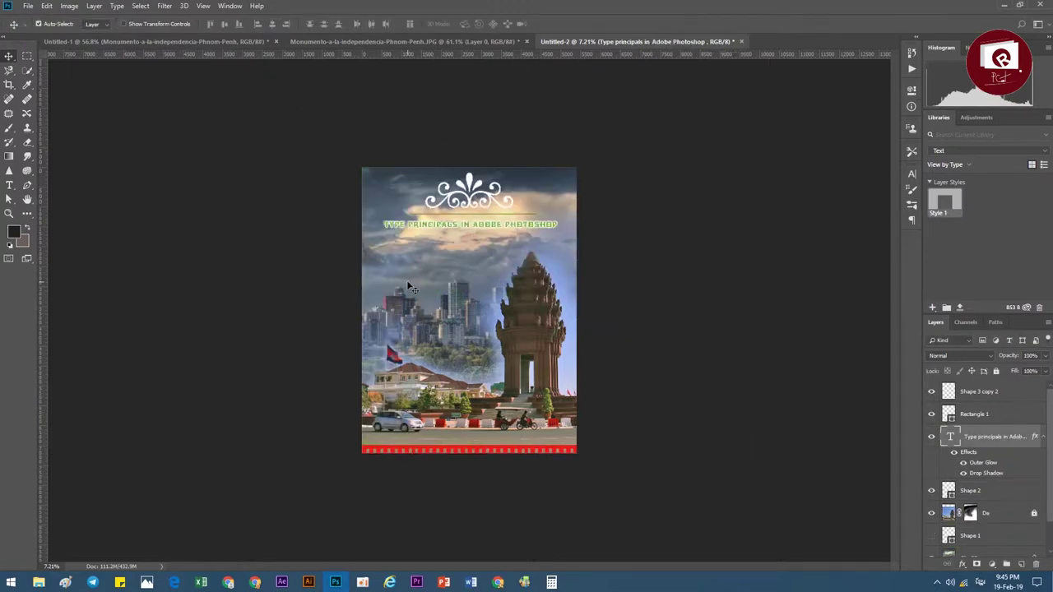
# - Drag the airplane image from the FOREST folder onto the poster
pyautogui.hotkey('ctrl', '+')
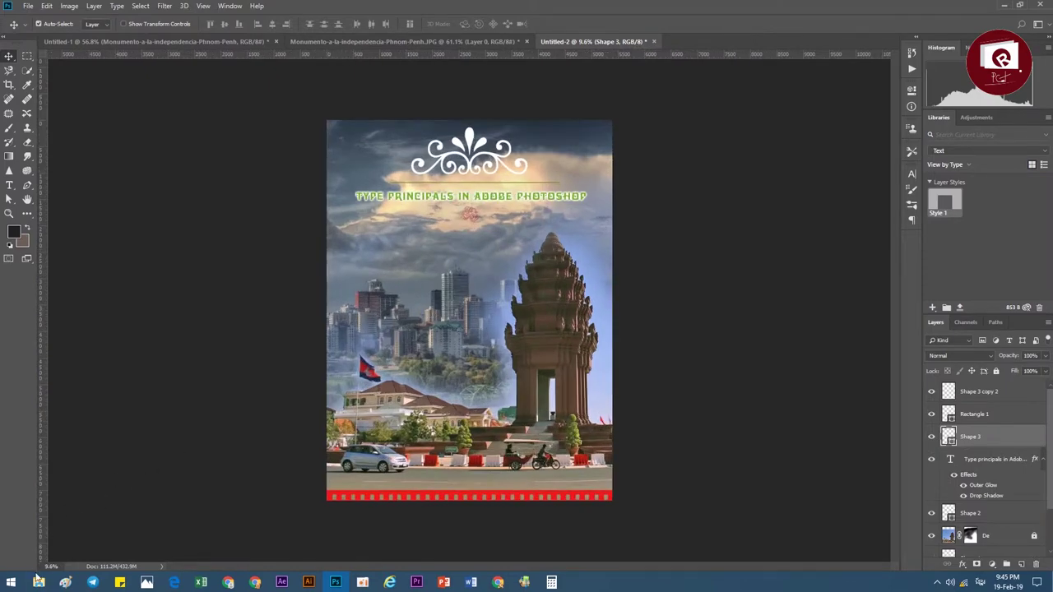
pyautogui.click(38, 581)
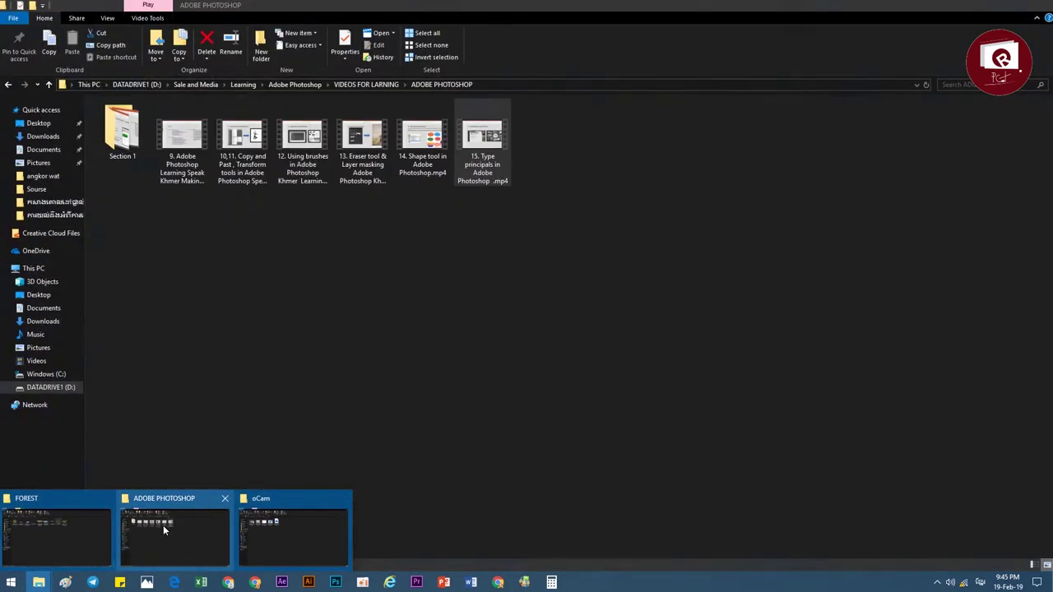
pyautogui.click(59, 527)
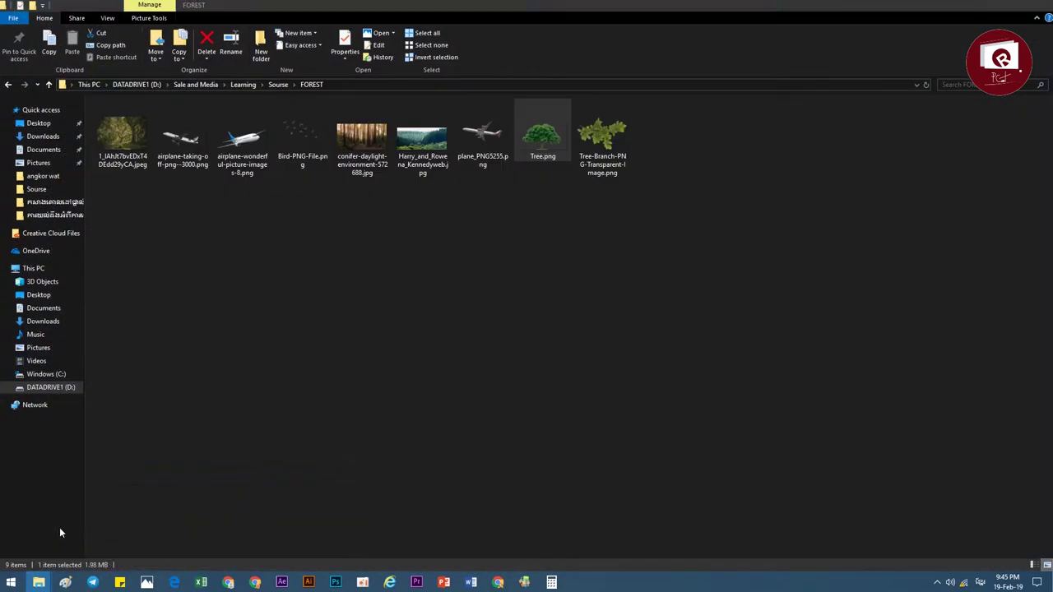
pyautogui.moveTo(240, 142); pyautogui.dragTo(442, 334)
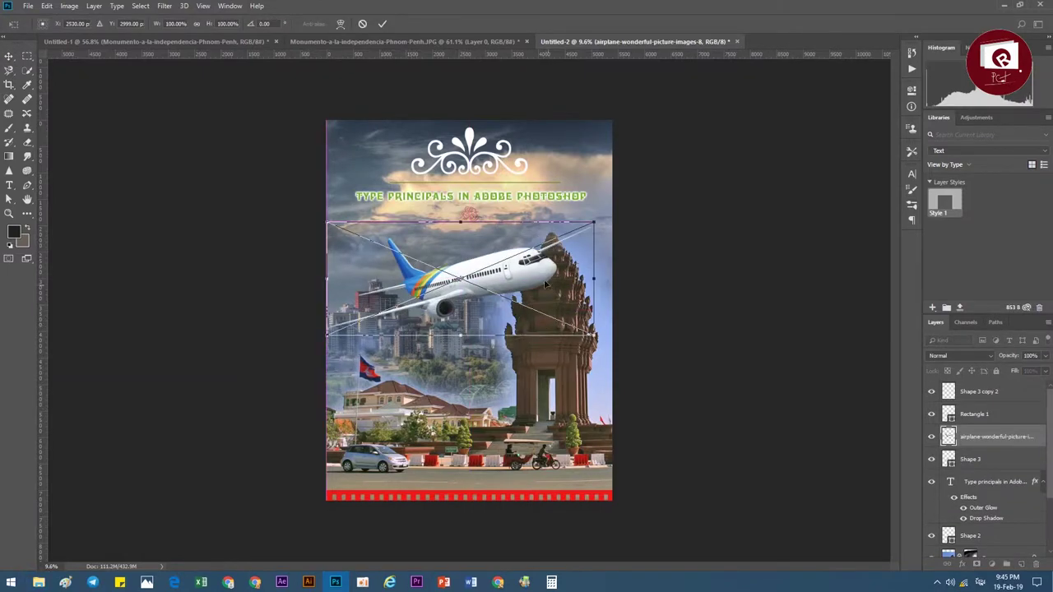
# - Scale the airplane to about 50% and move it left above the city skyline
pyautogui.moveTo(598, 339)
pyautogui.mouseDown()
pyautogui.moveTo(596, 273)
pyautogui.moveTo(597, 290)
pyautogui.mouseUp()
pyautogui.moveTo(647, 353)
pyautogui.mouseDown()
pyautogui.moveTo(610, 349)
pyautogui.moveTo(506, 276)
pyautogui.mouseUp()
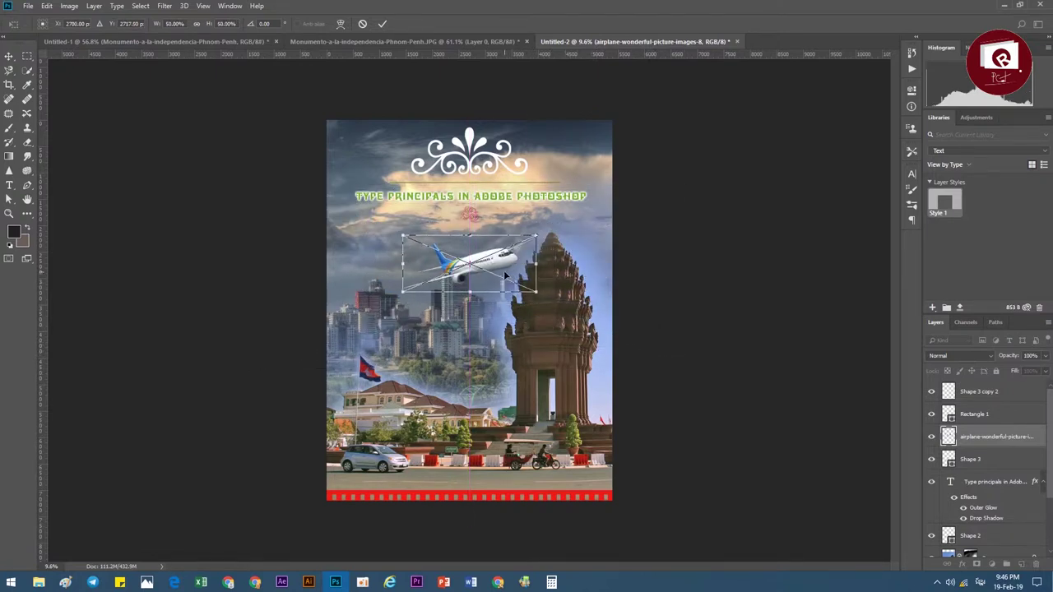
pyautogui.press('Return')
pyautogui.moveTo(491, 265); pyautogui.dragTo(480, 264)
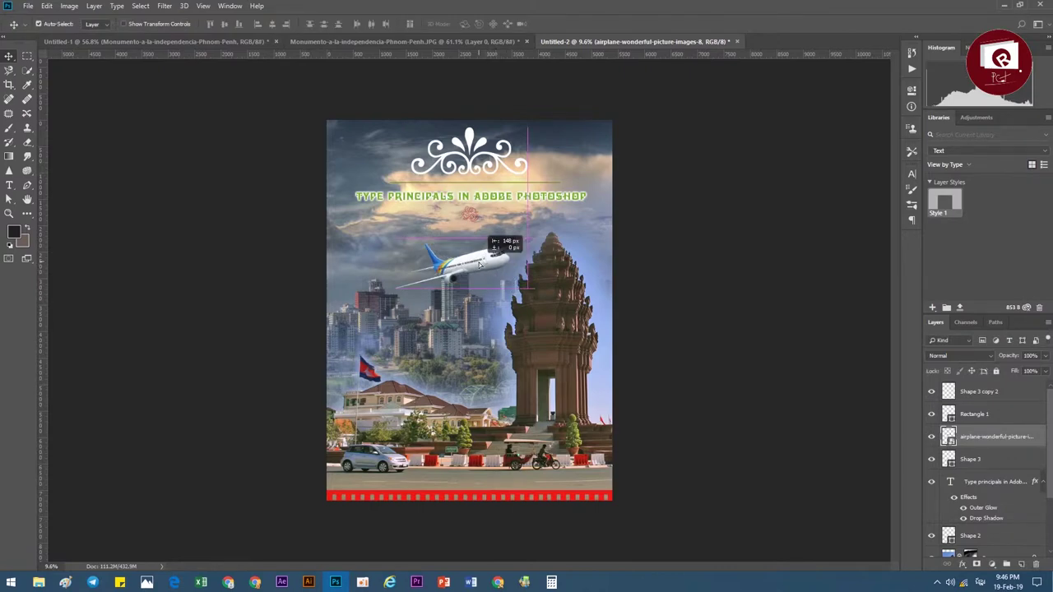
pyautogui.scroll(3, 474, 274)
pyautogui.scroll(2, 485, 238)
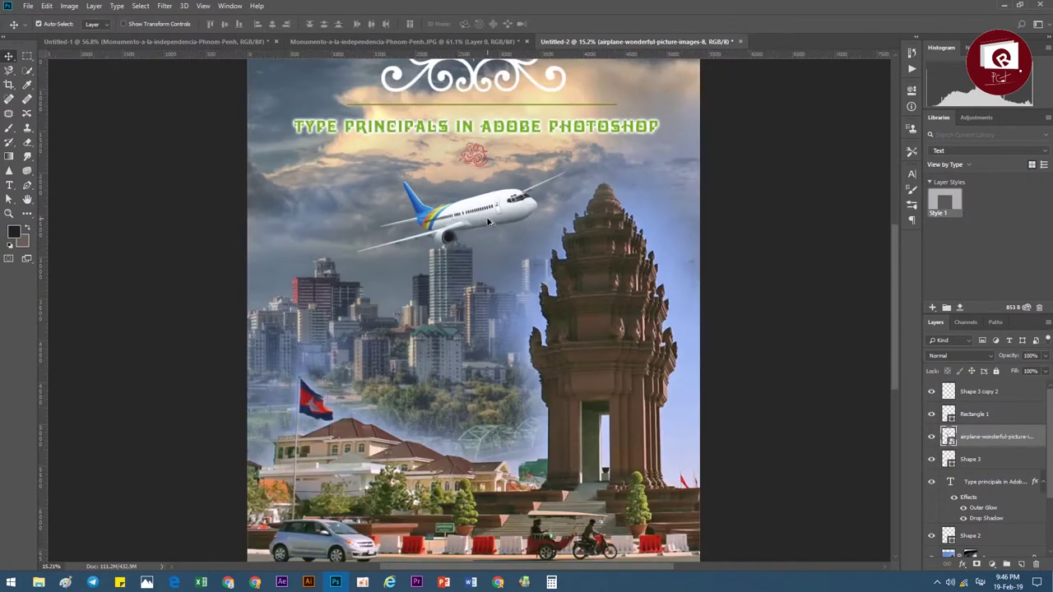
# - Select the Bird-PNG-File image in the FOREST folder
pyautogui.click(39, 584)
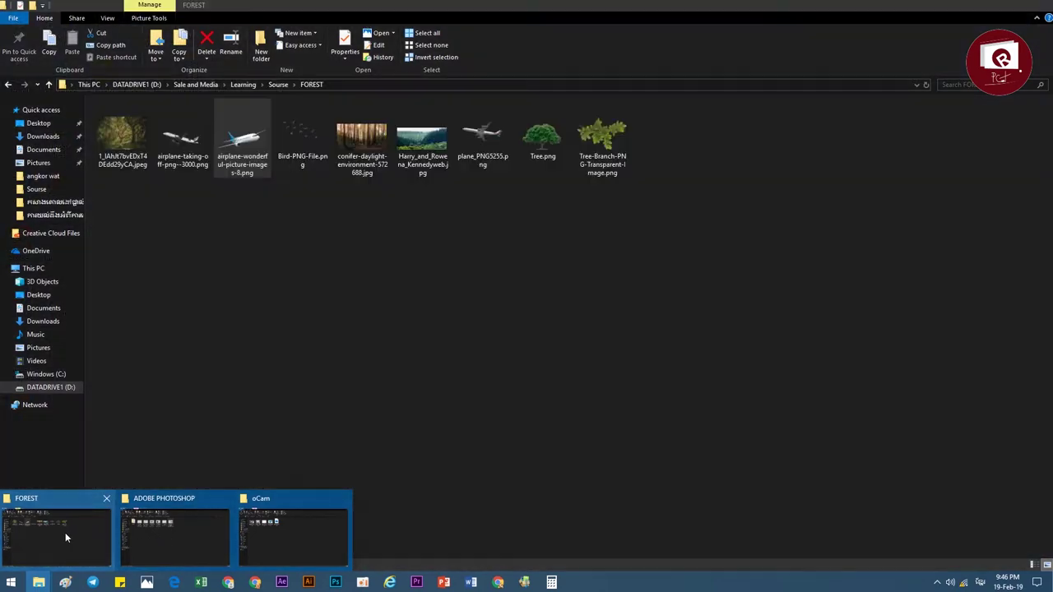
pyautogui.click(65, 532)
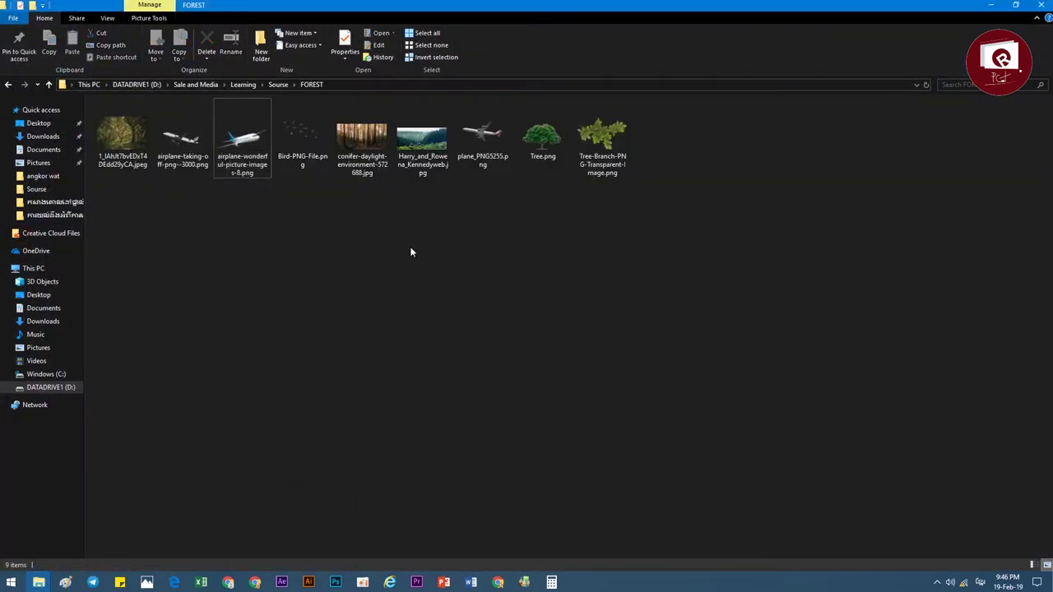
pyautogui.click(287, 160)
# - Place the bird flock at about half size in the upper-right sky, flipped horizontally
pyautogui.moveTo(304, 147); pyautogui.dragTo(498, 329)
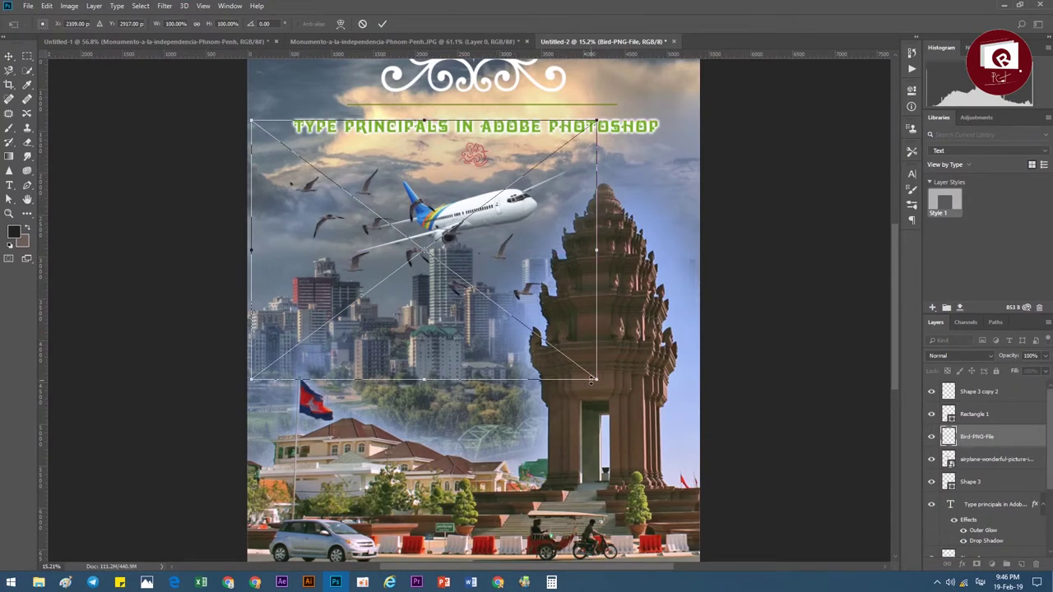
pyautogui.moveTo(599, 381); pyautogui.dragTo(494, 341)
pyautogui.moveTo(475, 275); pyautogui.dragTo(503, 434)
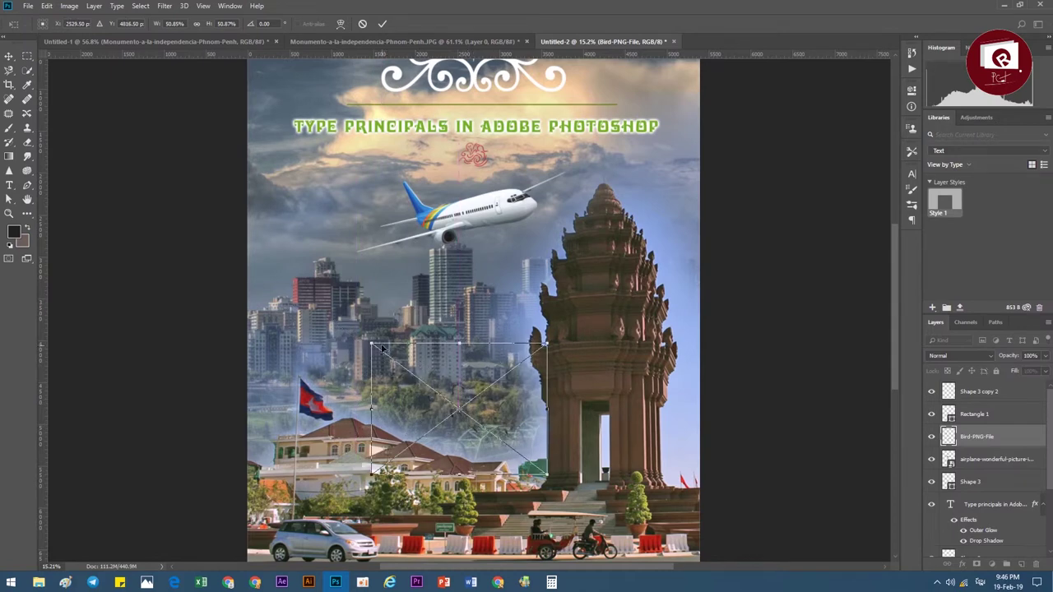
pyautogui.moveTo(451, 392)
pyautogui.mouseDown()
pyautogui.moveTo(623, 189)
pyautogui.moveTo(663, 252)
pyautogui.moveTo(674, 215)
pyautogui.moveTo(643, 238)
pyautogui.moveTo(650, 350)
pyautogui.moveTo(656, 115)
pyautogui.moveTo(630, 208)
pyautogui.moveTo(642, 156)
pyautogui.moveTo(623, 160)
pyautogui.mouseUp()
pyautogui.rightClick(692, 216)
pyautogui.click(764, 337)
pyautogui.click(383, 24)
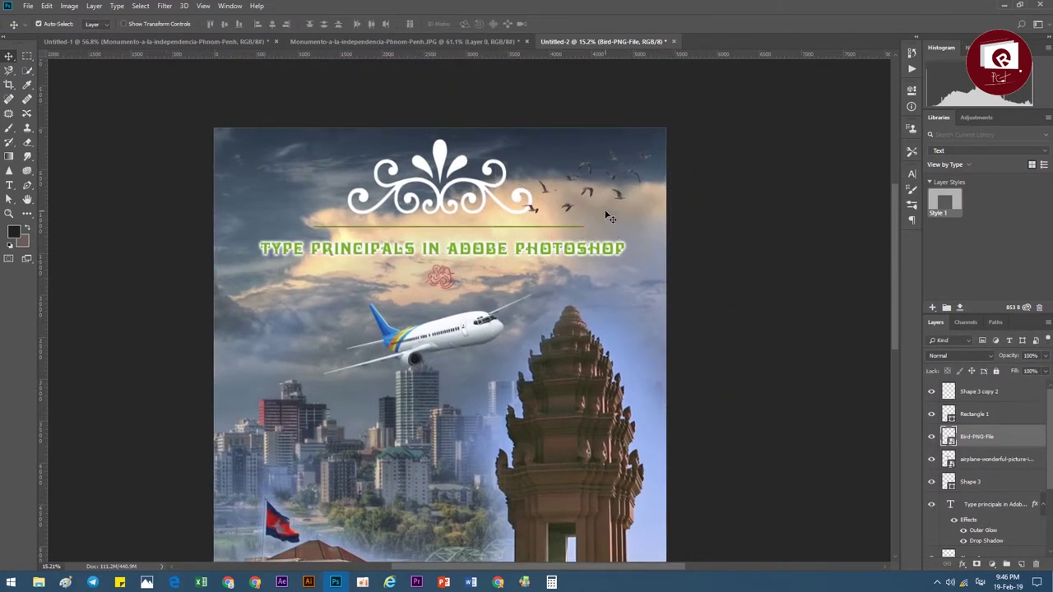
# - Nudge the airplane slightly higher in the sky and zoom out to view the whole poster
pyautogui.scroll(-1, 481, 215)
pyautogui.scroll(2, 482, 215)
pyautogui.scroll(1, 475, 222)
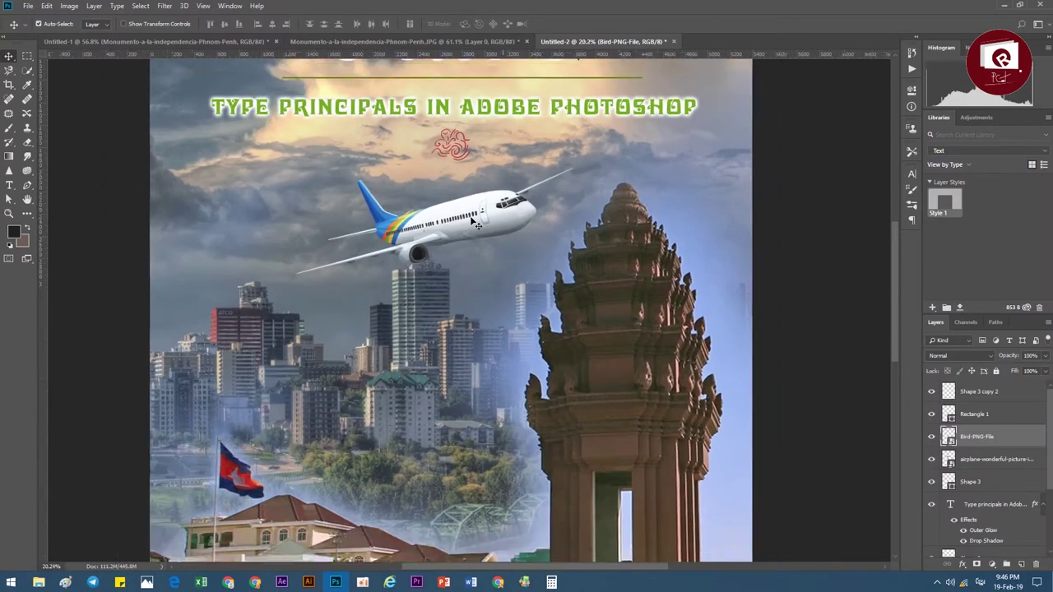
pyautogui.scroll(-2, 475, 222)
pyautogui.click(475, 222)
pyautogui.scroll(-1, 475, 223)
pyautogui.scroll(1, 476, 222)
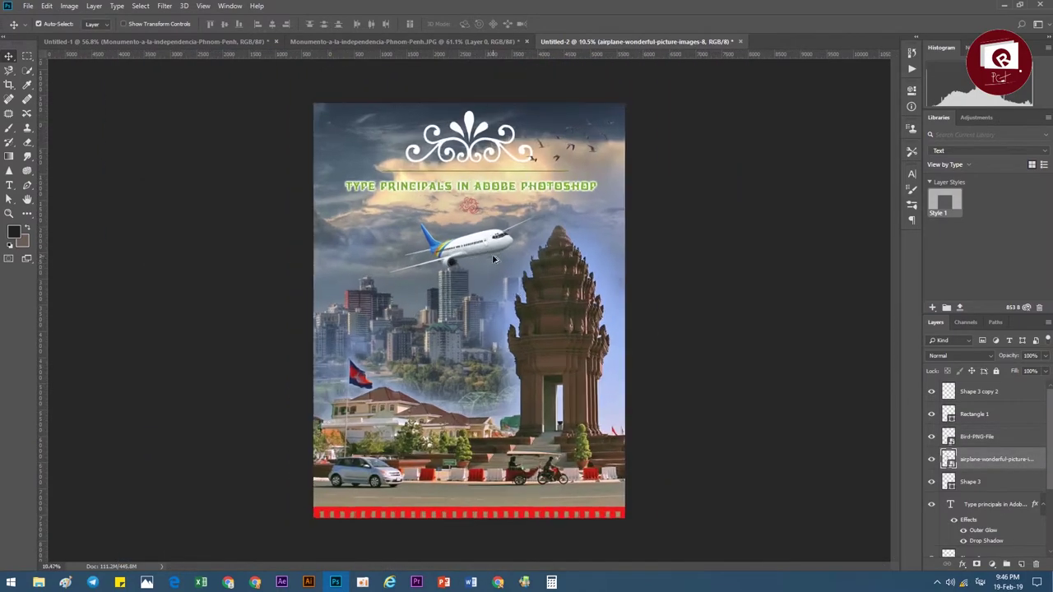
pyautogui.scroll(2, 476, 222)
pyautogui.moveTo(494, 228); pyautogui.dragTo(497, 219)
pyautogui.scroll(-1, 498, 221)
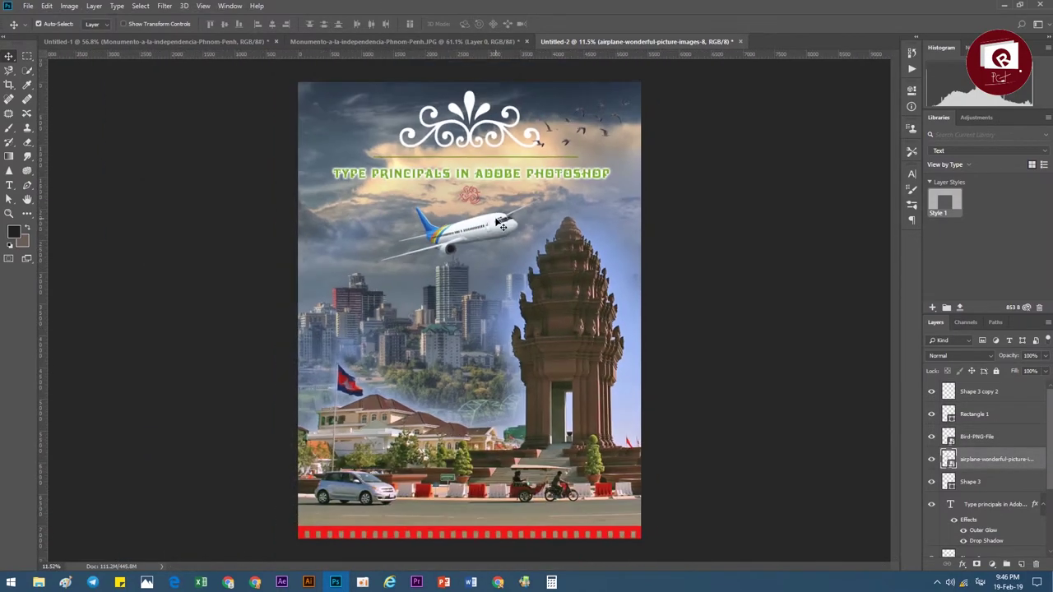
pyautogui.scroll(-1, 500, 222)
pyautogui.scroll(1, 489, 189)
pyautogui.scroll(-1, 494, 264)
pyautogui.scroll(-2, 495, 330)
pyautogui.scroll(1, 498, 328)
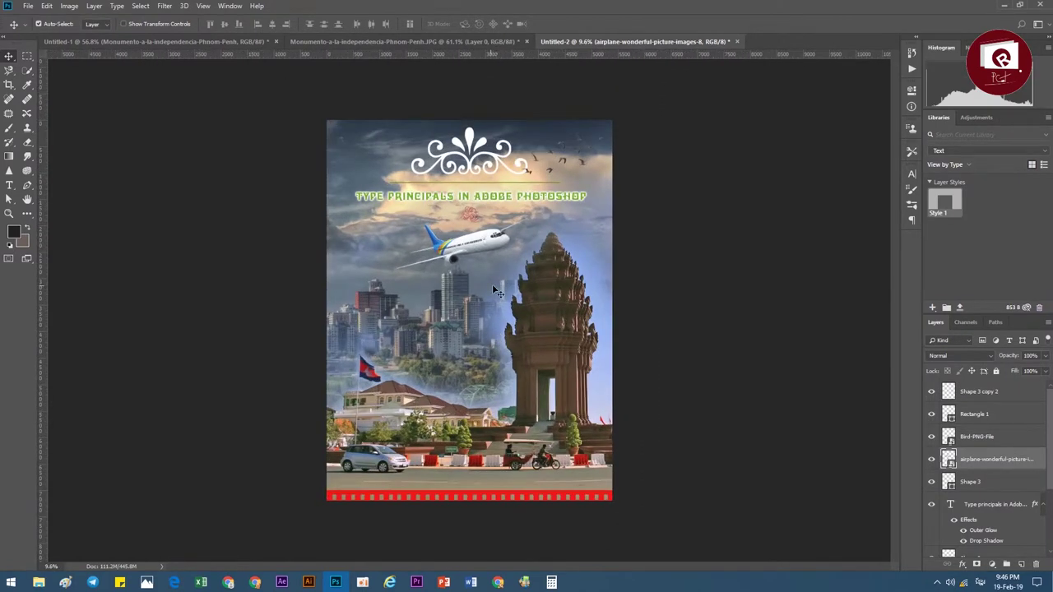
pyautogui.scroll(1, 497, 292)
pyautogui.scroll(1, 498, 252)
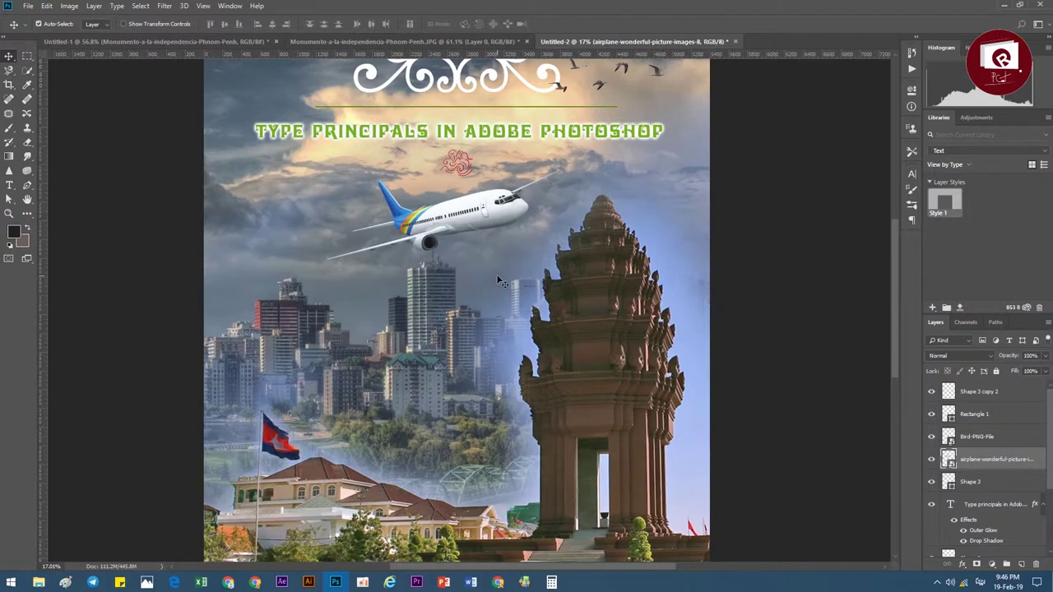
pyautogui.scroll(-1, 498, 281)
pyautogui.scroll(-3, 973, 524)
# - Add a new empty layer above De and pick a large soft Brush
pyautogui.scroll(2, 975, 501)
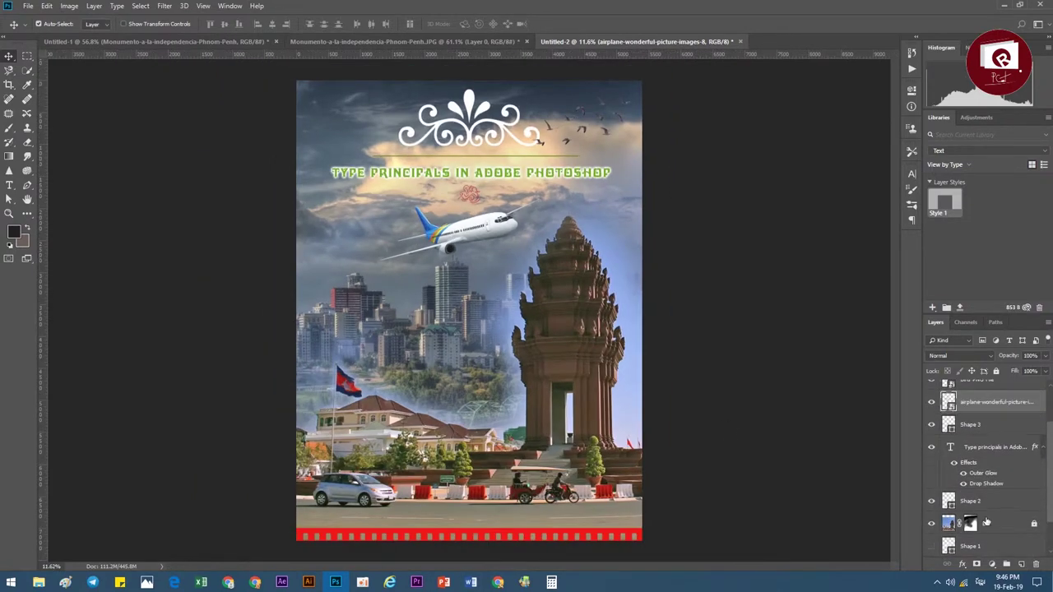
pyautogui.click(987, 524)
pyautogui.click(1020, 566)
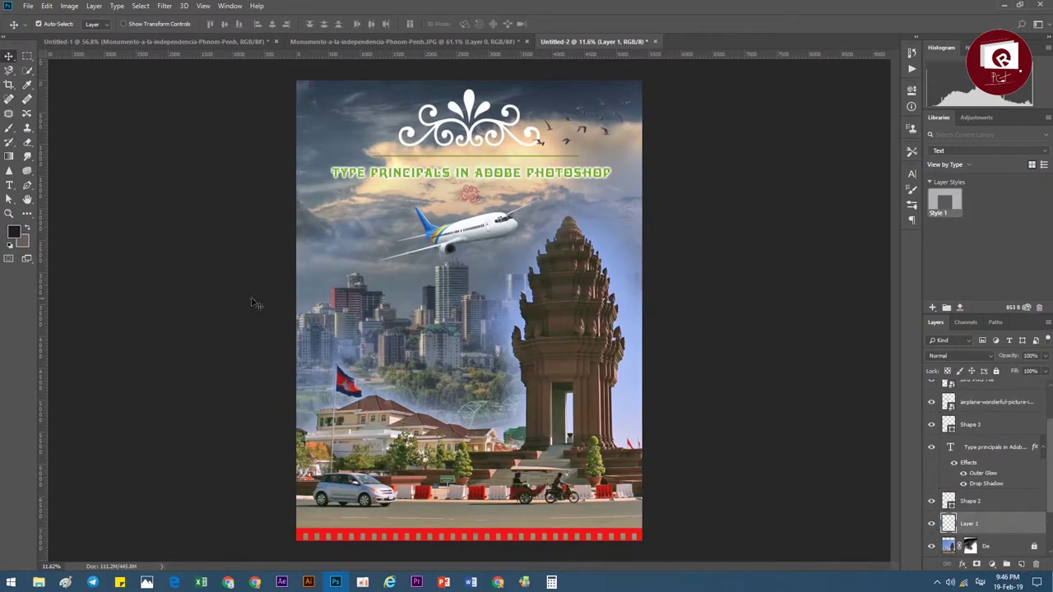
pyautogui.click(10, 129)
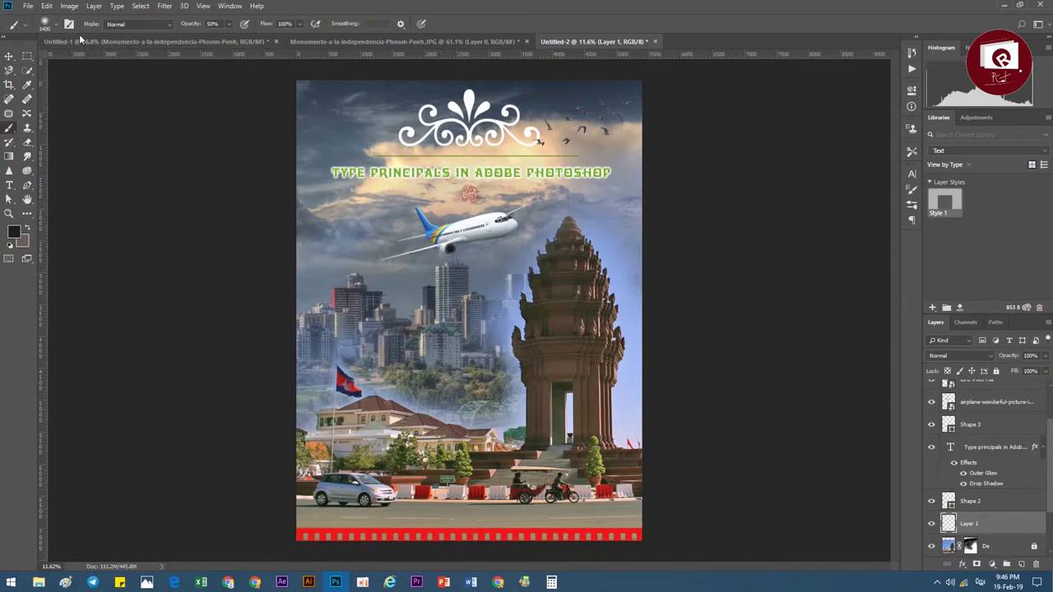
pyautogui.click(55, 24)
# - Paint a white haze over the top sky around the title and blend it as Soft Light
pyautogui.moveTo(380, 201); pyautogui.dragTo(705, 223)
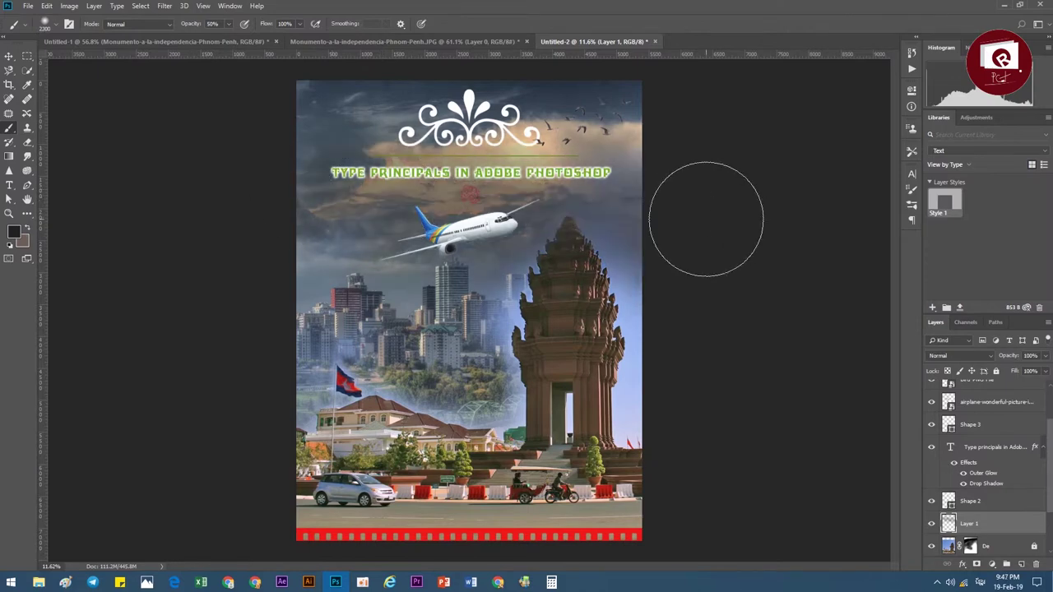
pyautogui.click(13, 233)
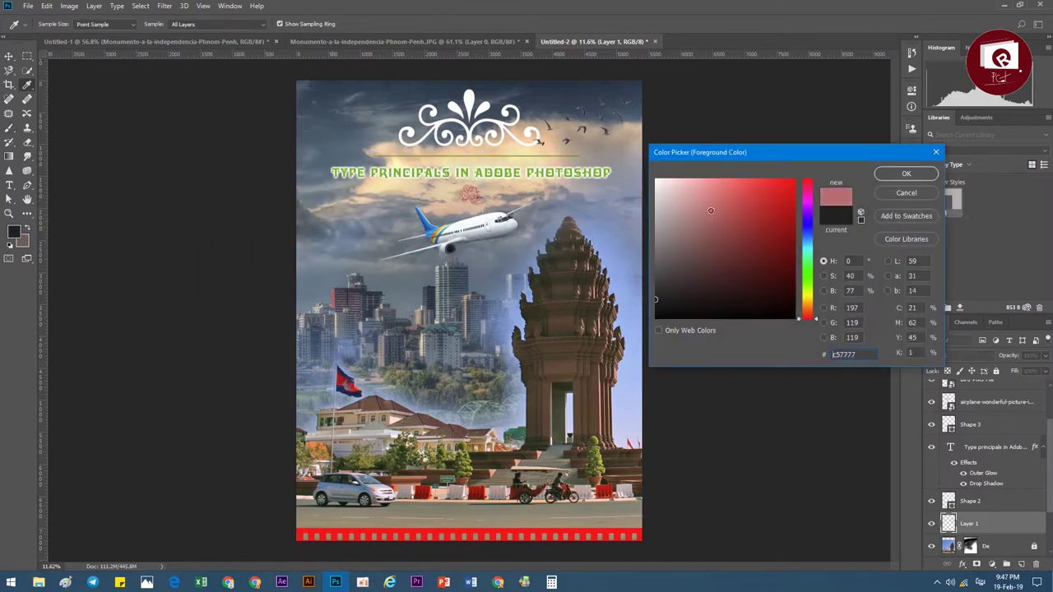
pyautogui.moveTo(683, 206); pyautogui.dragTo(656, 179)
pyautogui.click(906, 174)
pyautogui.moveTo(329, 205)
pyautogui.mouseDown()
pyautogui.moveTo(564, 140)
pyautogui.moveTo(679, 175)
pyautogui.mouseUp()
pyautogui.scroll(-2, 568, 216)
pyautogui.hotkey('ctrl', 'z')
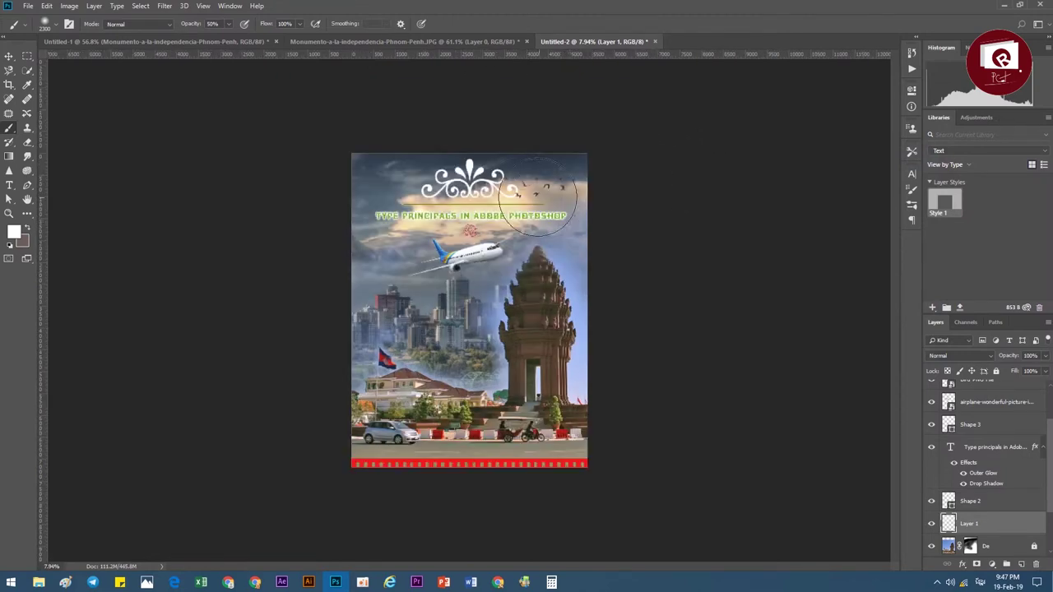
pyautogui.moveTo(400, 189); pyautogui.dragTo(669, 155)
pyautogui.hotkey('ctrl', 'z')
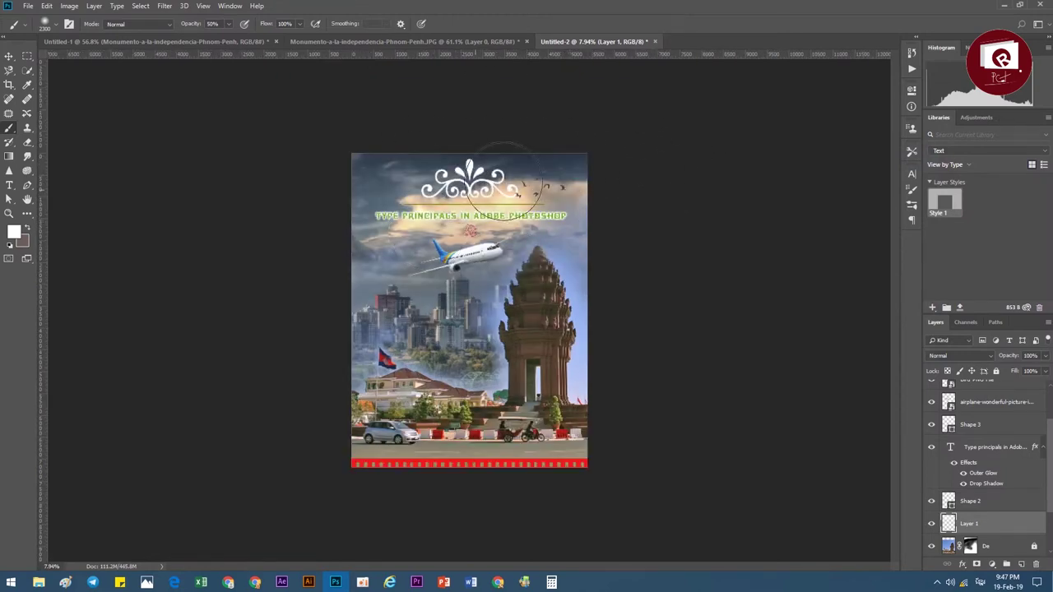
pyautogui.moveTo(542, 212); pyautogui.dragTo(362, 189)
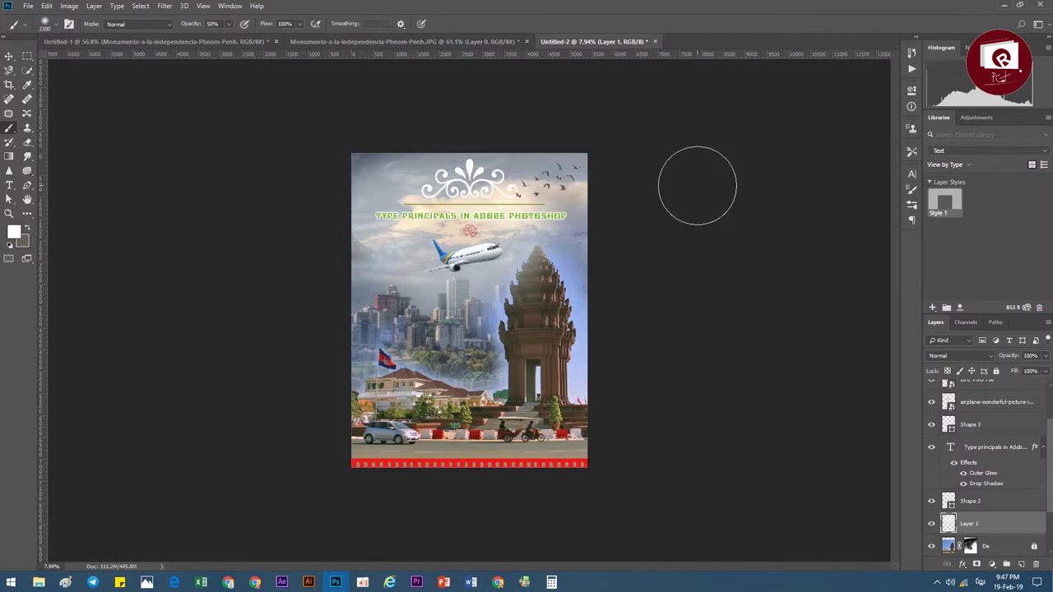
pyautogui.click(956, 356)
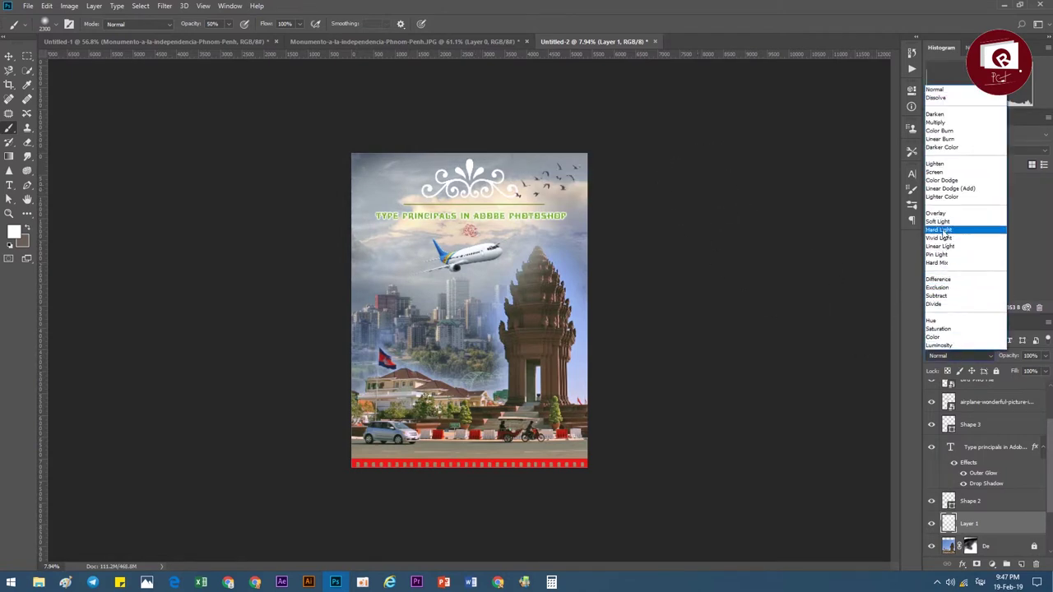
pyautogui.click(943, 223)
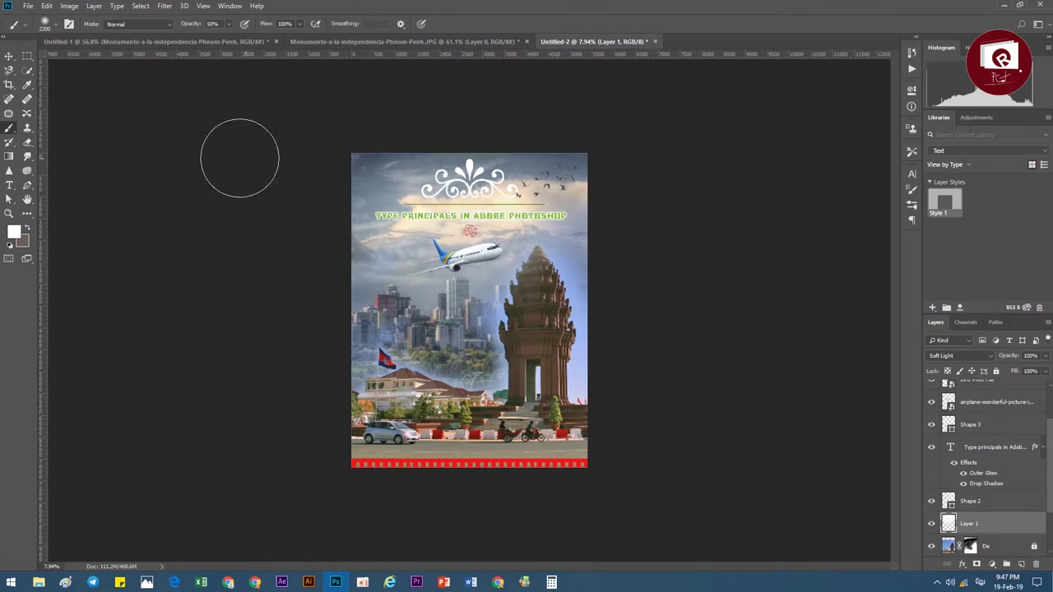
# - Pick up the Tree-Branch PNG from the FOREST source folder
pyautogui.click(8, 56)
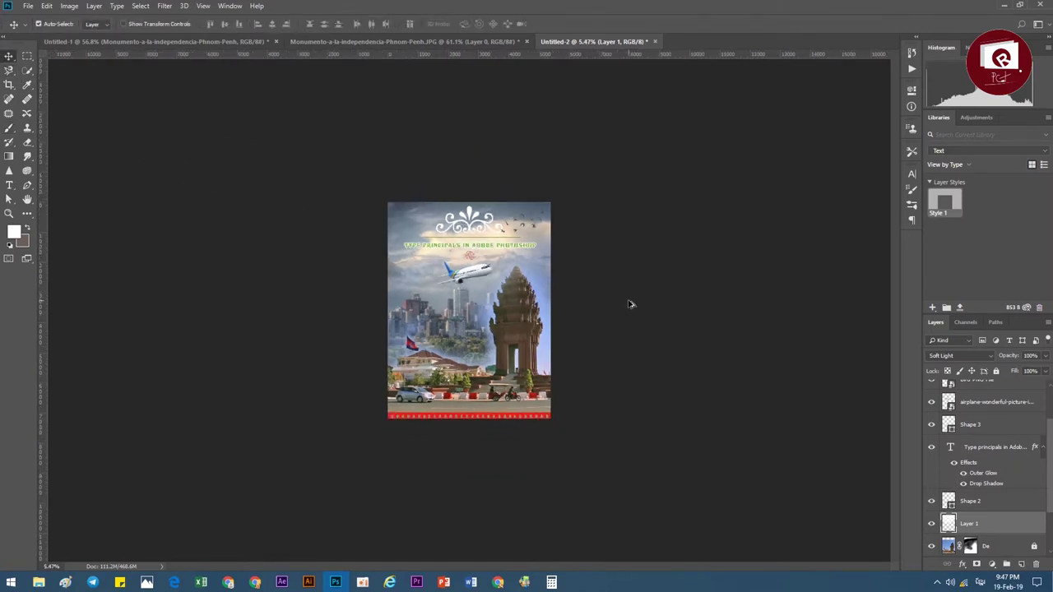
pyautogui.scroll(-2, 630, 301)
pyautogui.scroll(3, 521, 328)
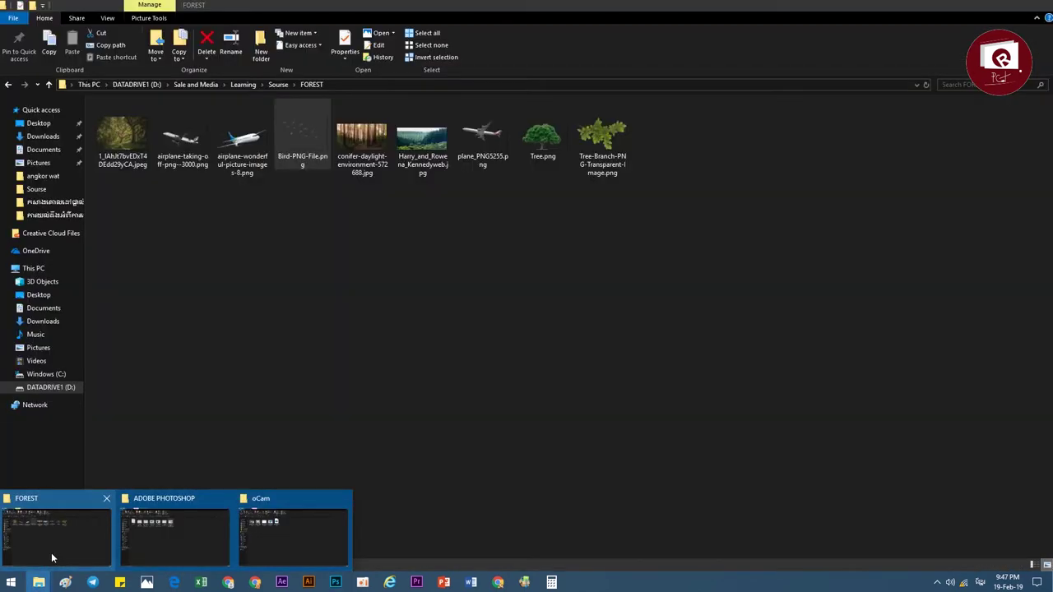
pyautogui.click(51, 553)
pyautogui.moveTo(38, 582)
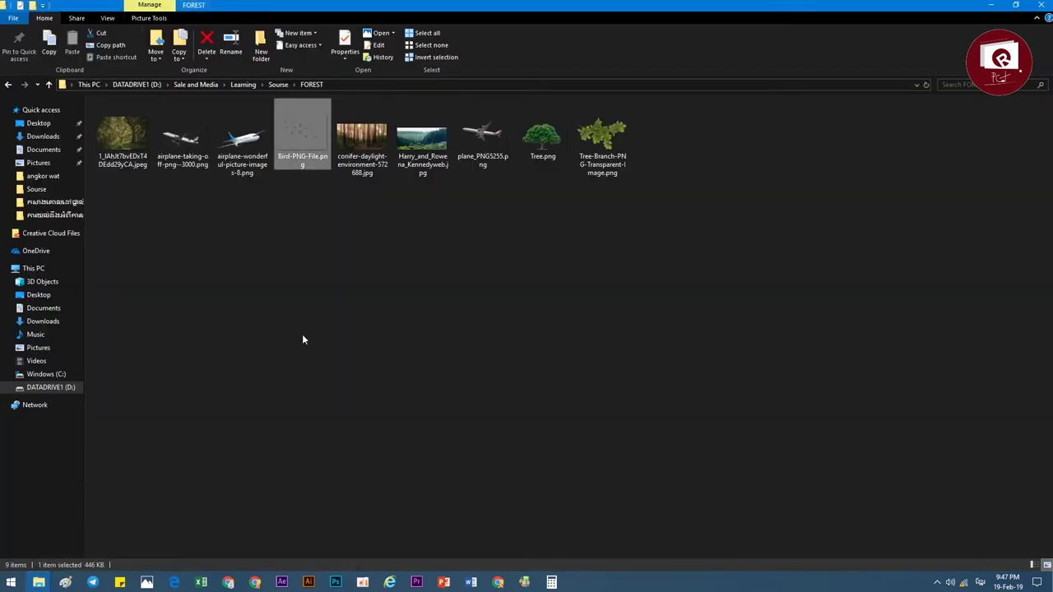
pyautogui.moveTo(598, 142); pyautogui.dragTo(561, 206)
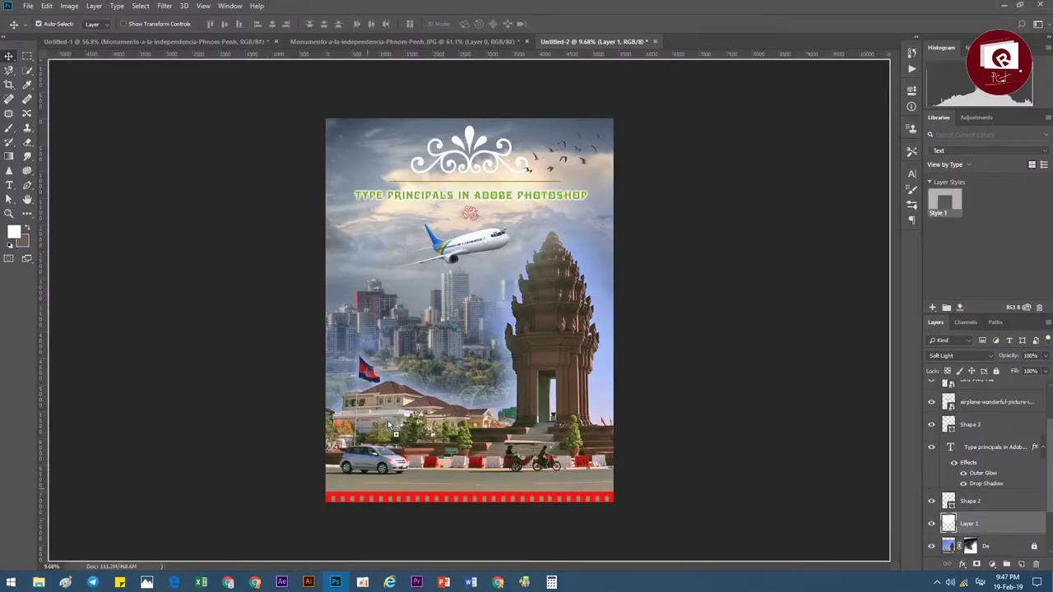
# - Drop the tree-branch image into the poster, scaled and committed in the top-left corner
pyautogui.moveTo(561, 207); pyautogui.dragTo(393, 428)
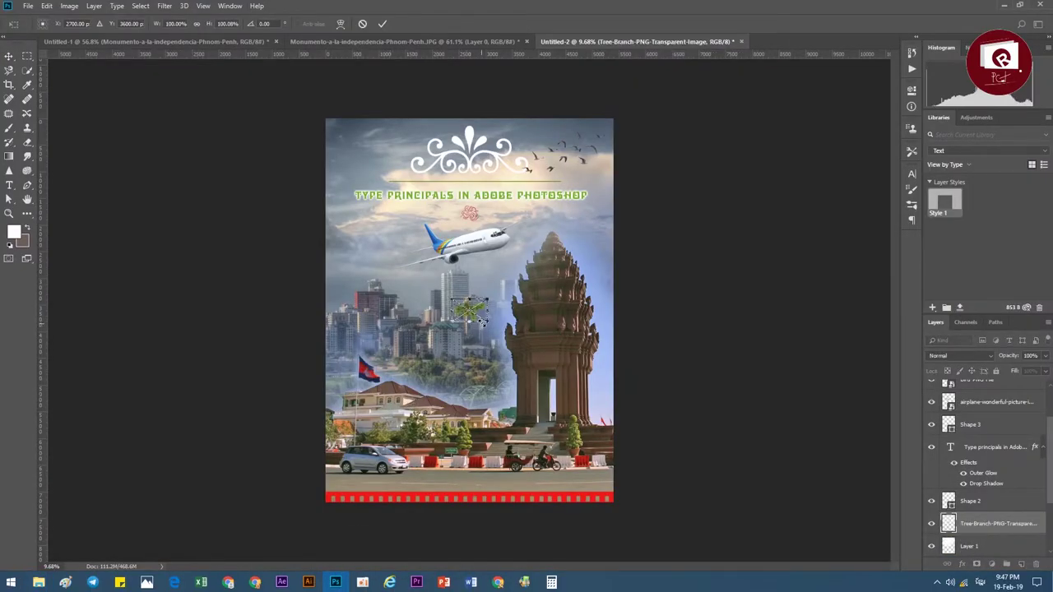
pyautogui.moveTo(484, 321); pyautogui.dragTo(342, 239)
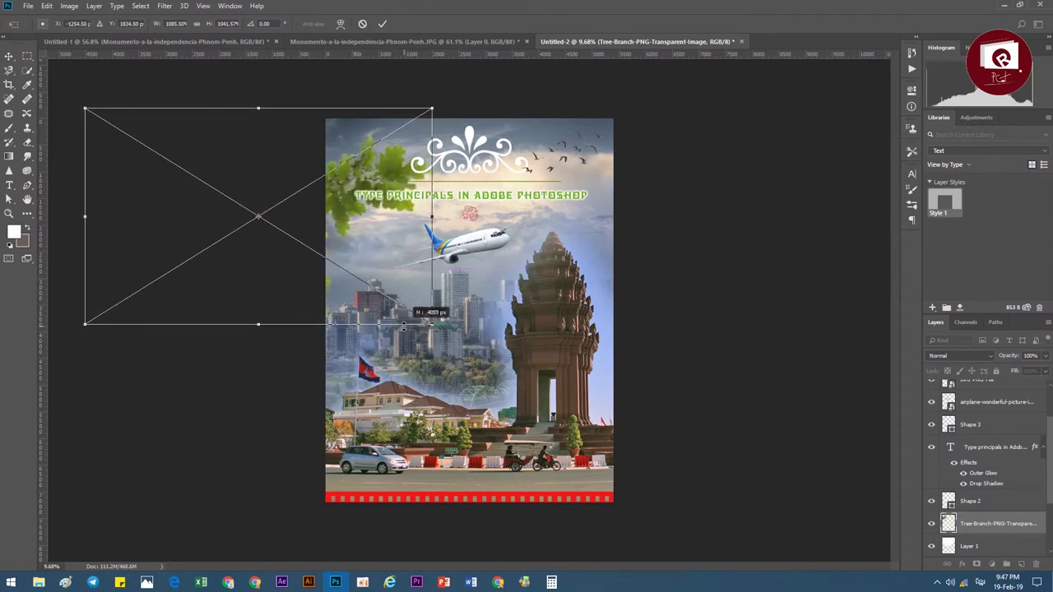
pyautogui.moveTo(433, 333); pyautogui.dragTo(385, 308)
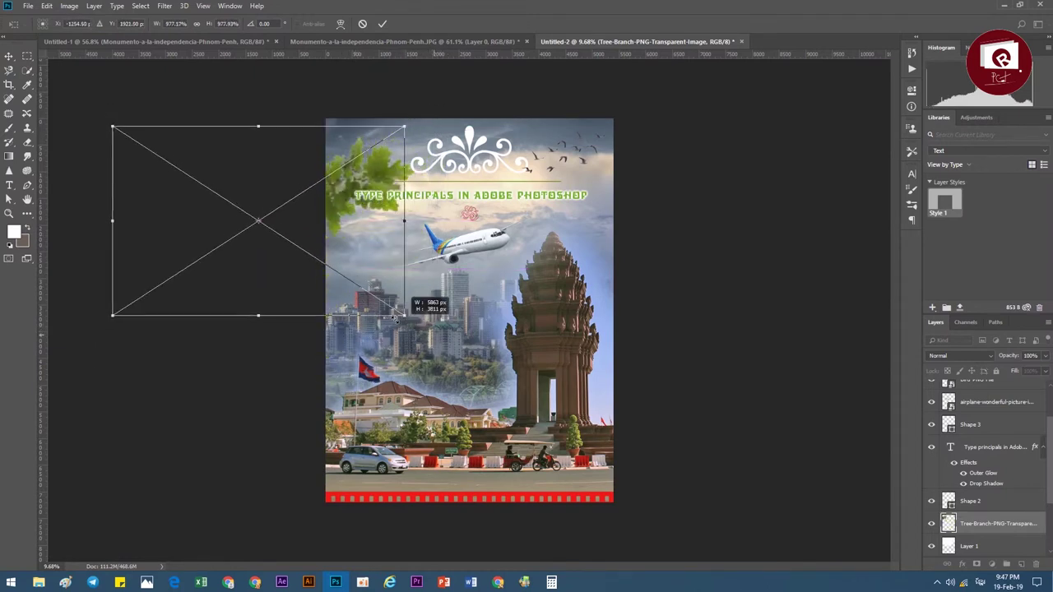
pyautogui.moveTo(371, 216); pyautogui.dragTo(390, 173)
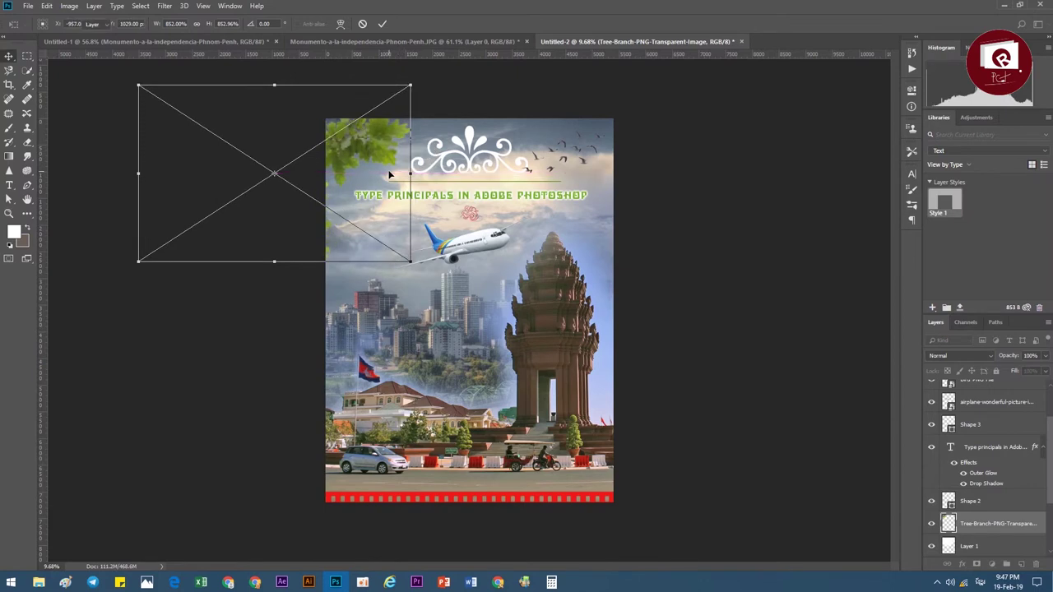
pyautogui.press('Return')
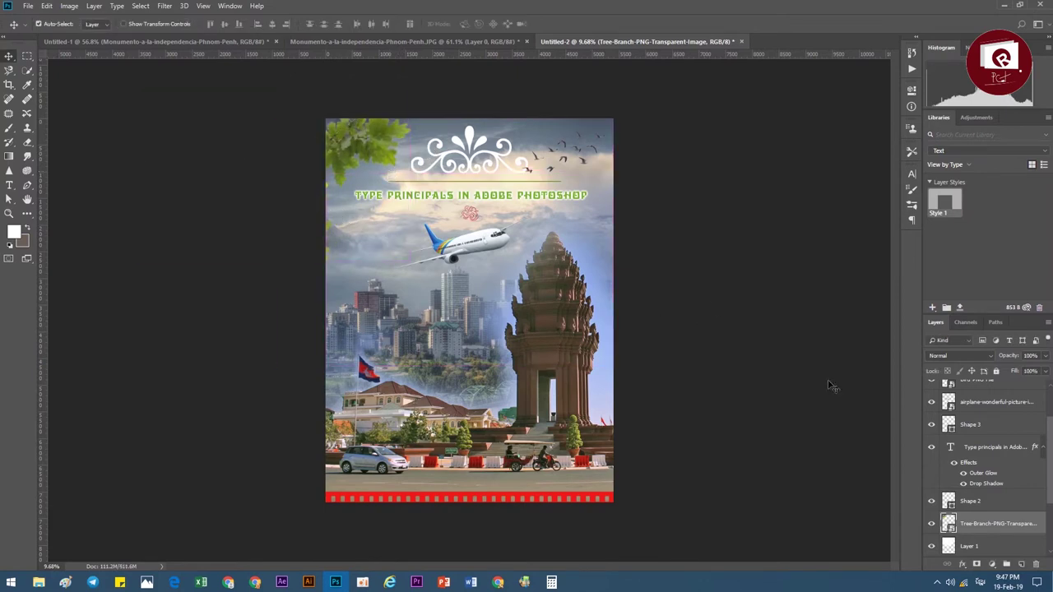
# - Move the tree-branch layer to the very top of the layer stack
pyautogui.moveTo(969, 520); pyautogui.dragTo(969, 386)
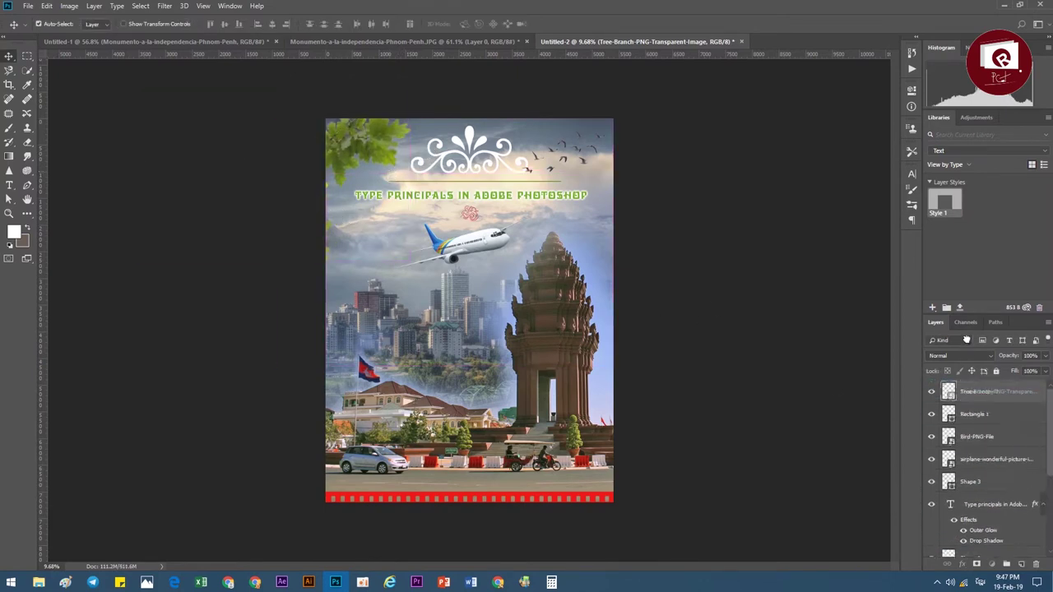
pyautogui.moveTo(969, 387); pyautogui.dragTo(979, 477)
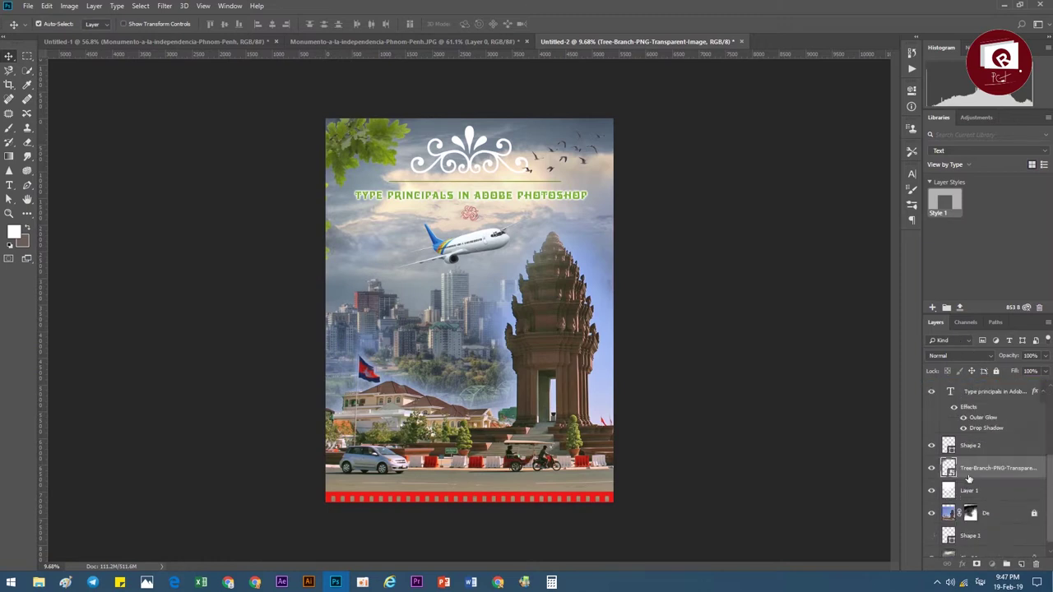
pyautogui.moveTo(974, 441); pyautogui.dragTo(956, 331)
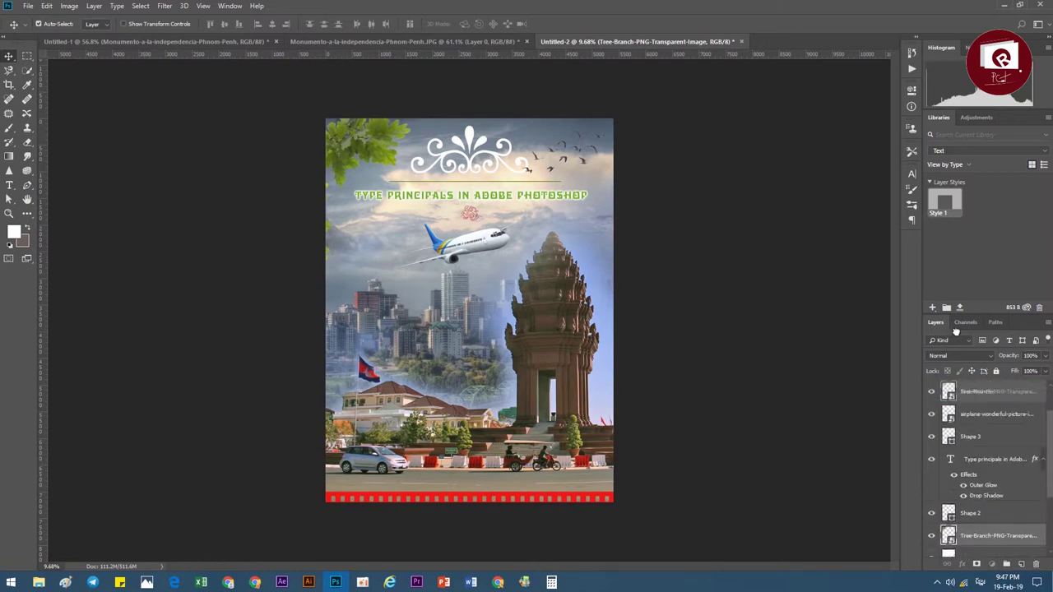
pyautogui.moveTo(965, 377); pyautogui.dragTo(967, 392)
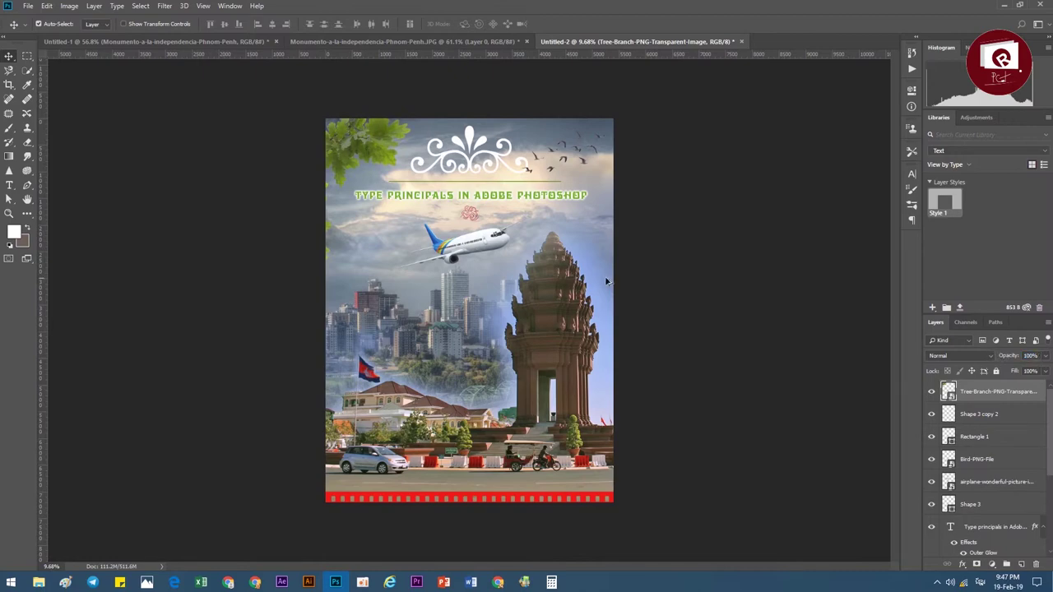
pyautogui.scroll(-2, 607, 283)
pyautogui.scroll(3, 448, 311)
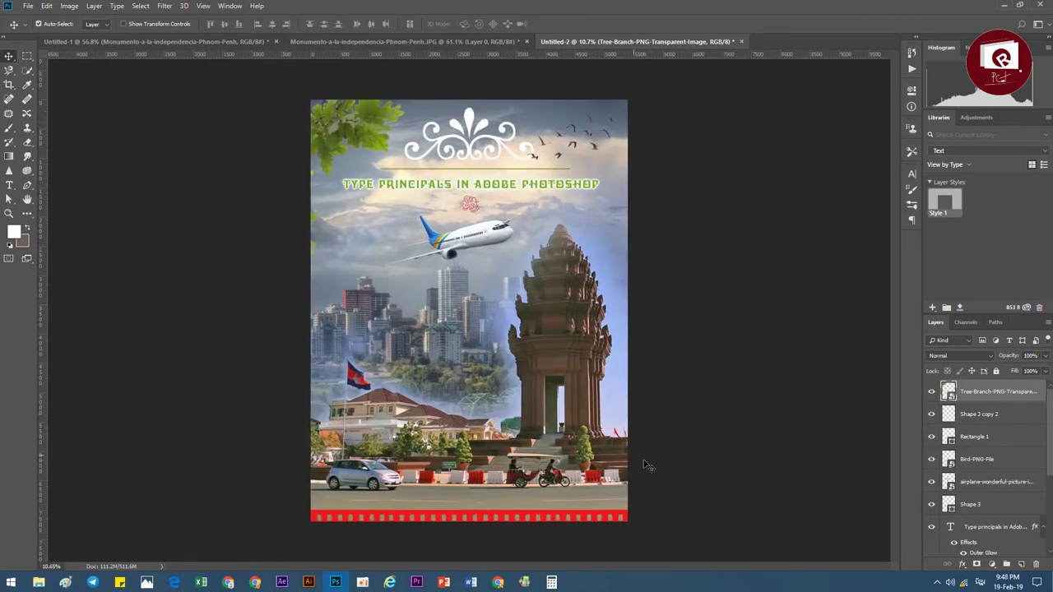
pyautogui.scroll(-2, 646, 466)
pyautogui.scroll(2, 576, 370)
pyautogui.scroll(1, 535, 312)
pyautogui.scroll(-2, 511, 265)
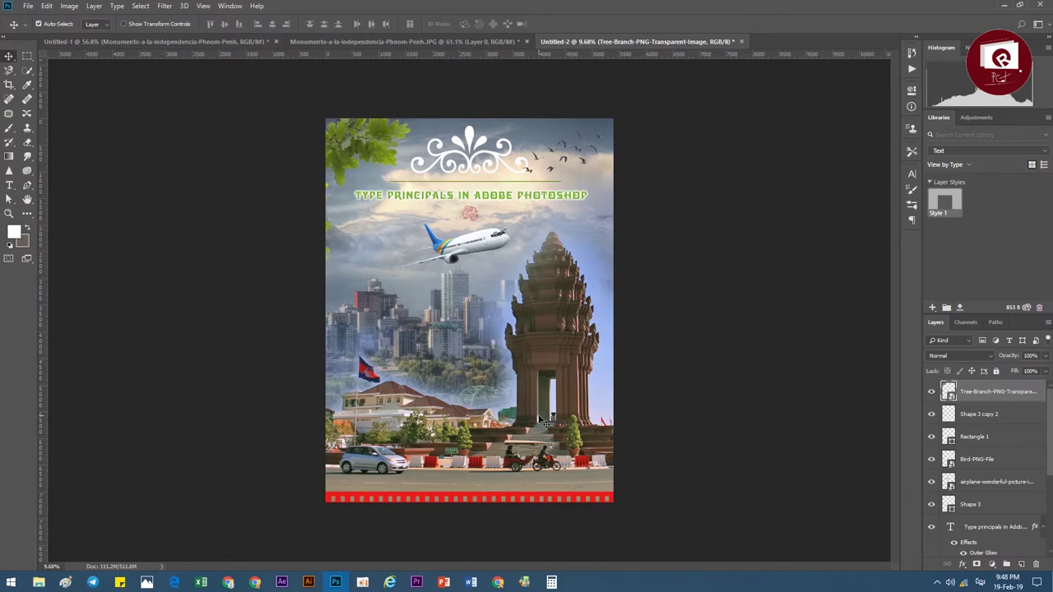
# - Return to PowerPoint's "16 - Layer styles in Adobe Photoshop" slide
pyautogui.click(444, 576)
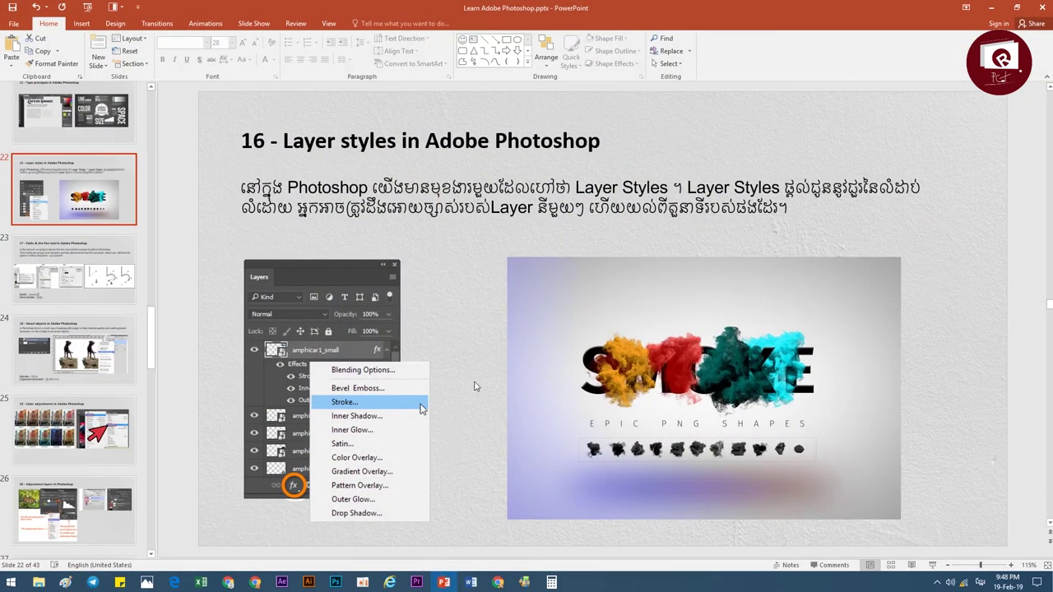
pyautogui.click(474, 386)
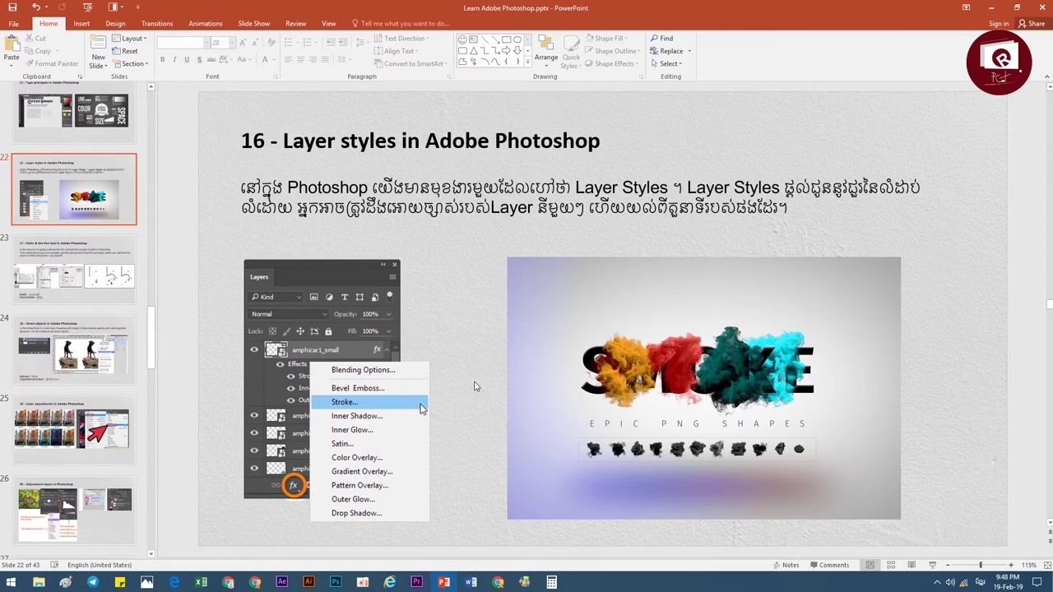